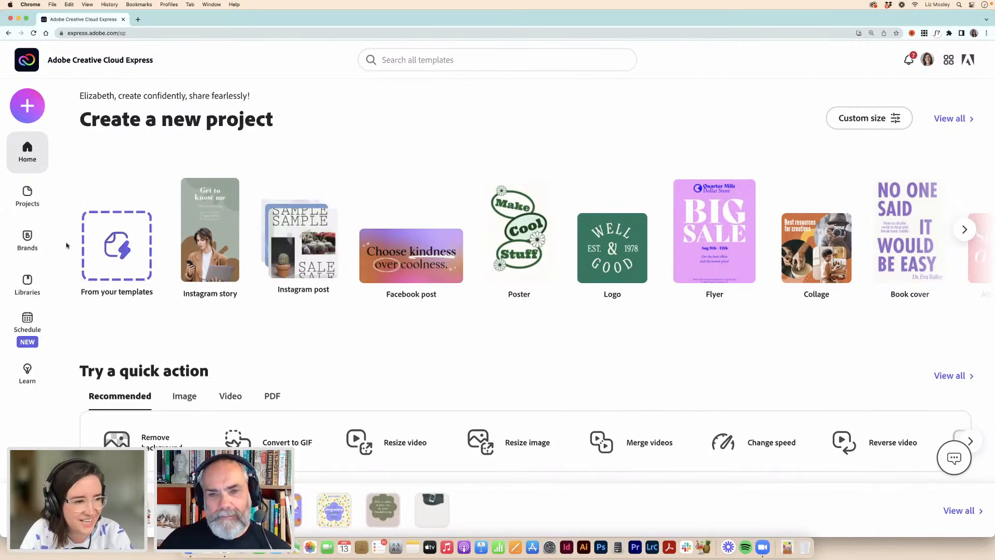
Open the existing brand kit and review its logos, fonts and full colour palette
click(28, 237)
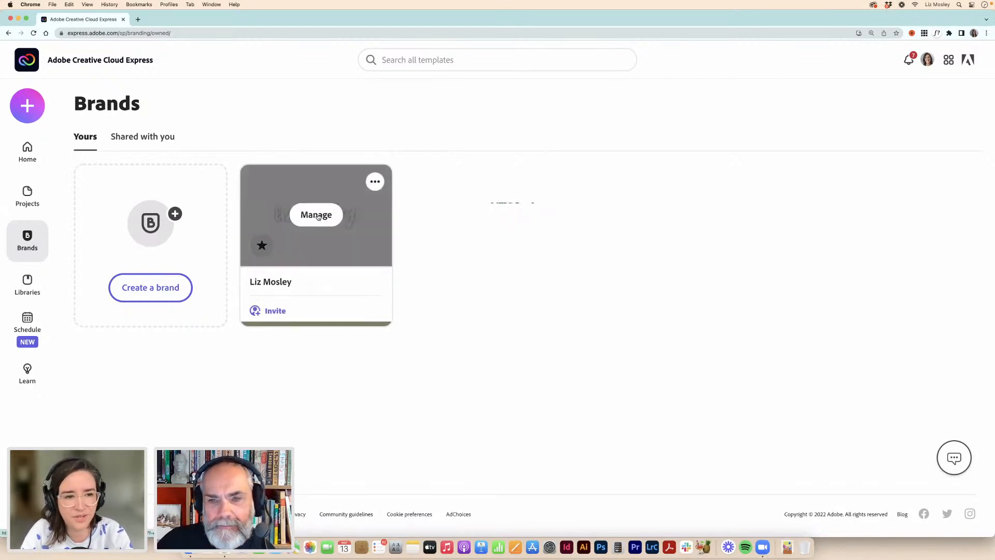
click(318, 216)
scroll(333, 257, down, 1)
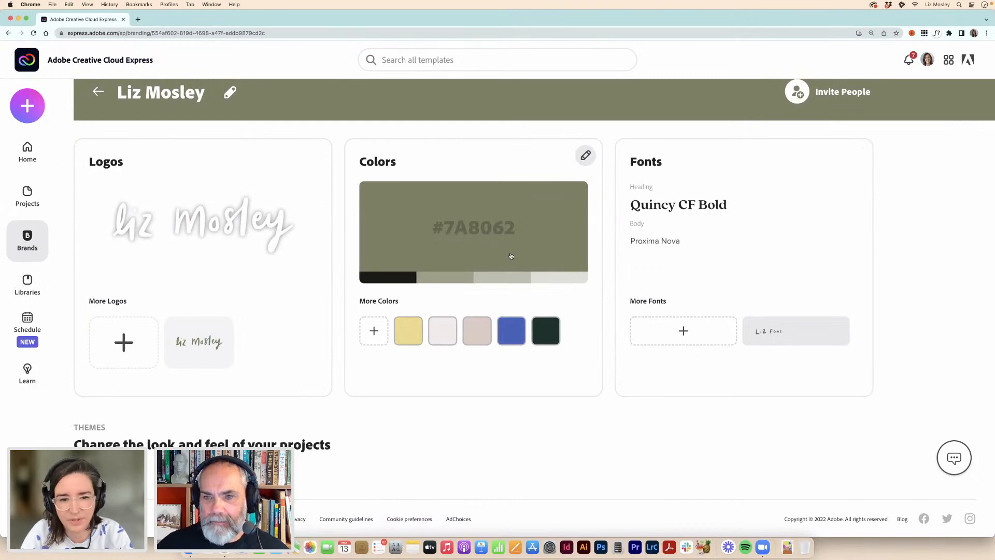
click(586, 156)
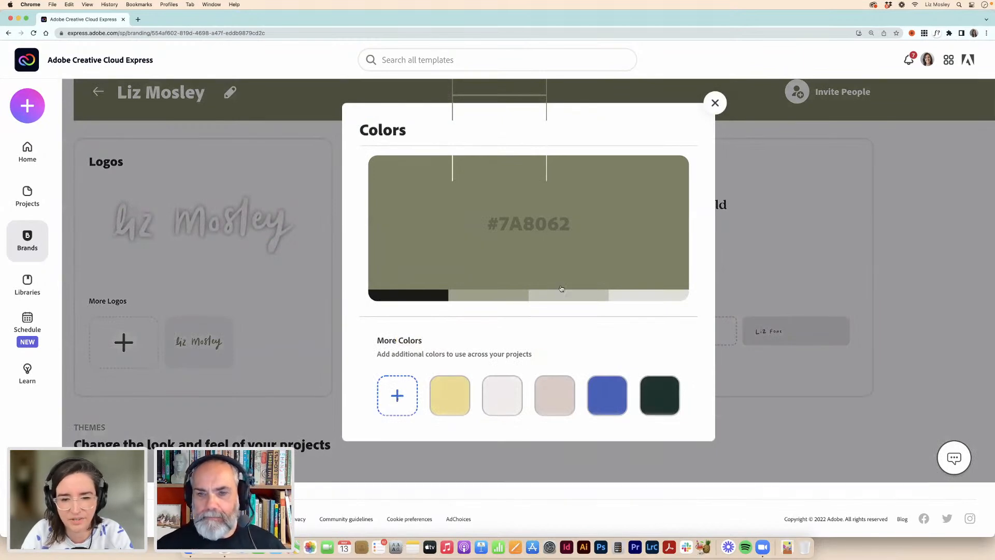
click(714, 103)
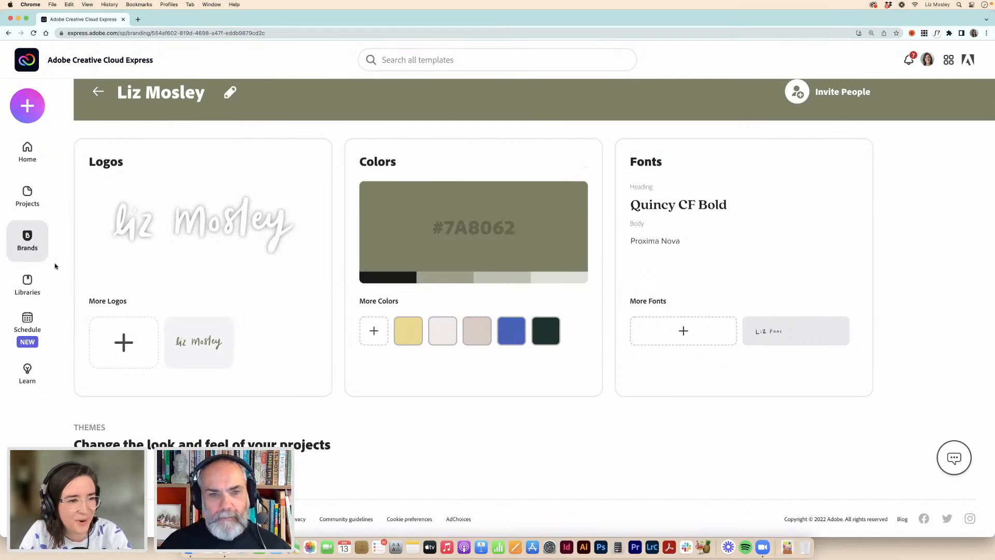
Create a blank Instagram post and upload the headshot JPG from the Desktop onto it
click(28, 109)
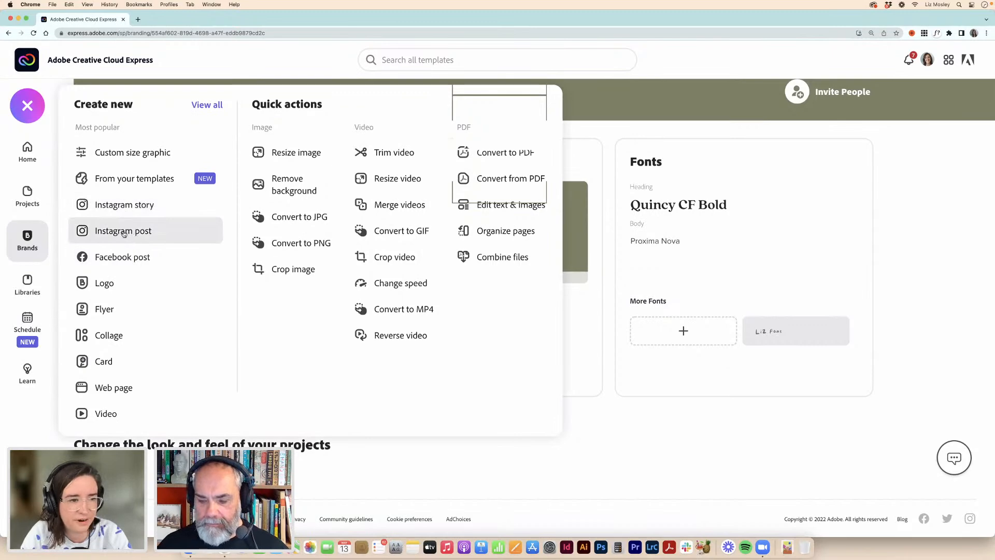
click(124, 232)
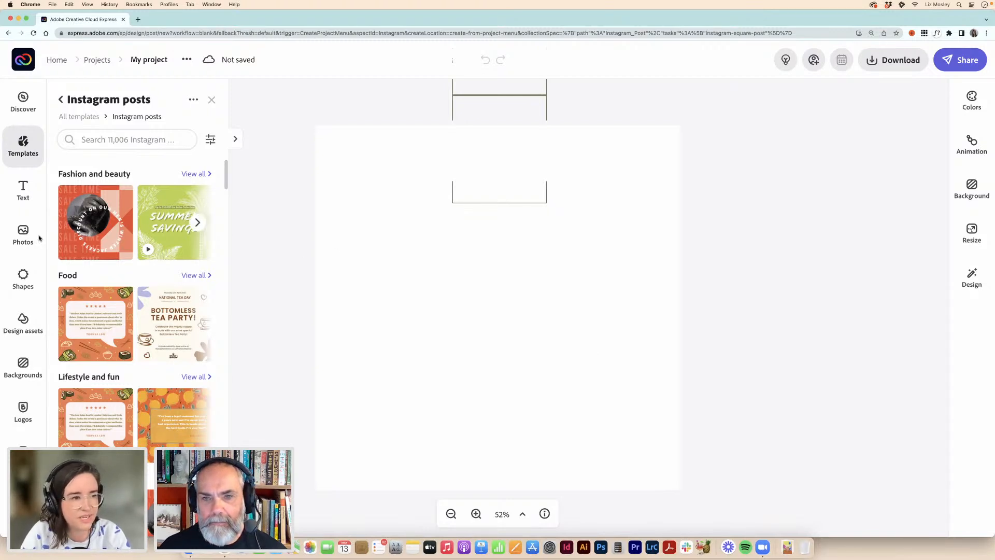
click(16, 235)
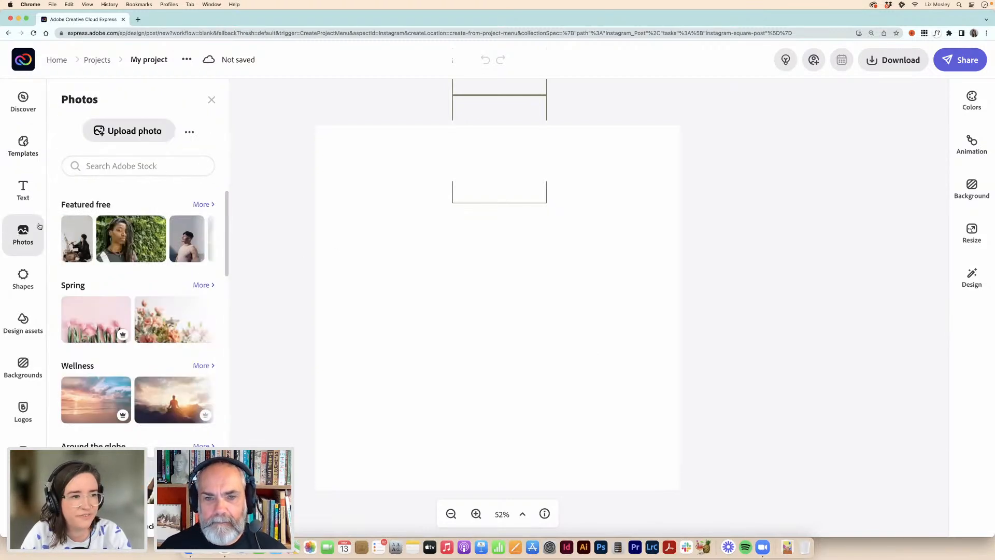
click(121, 132)
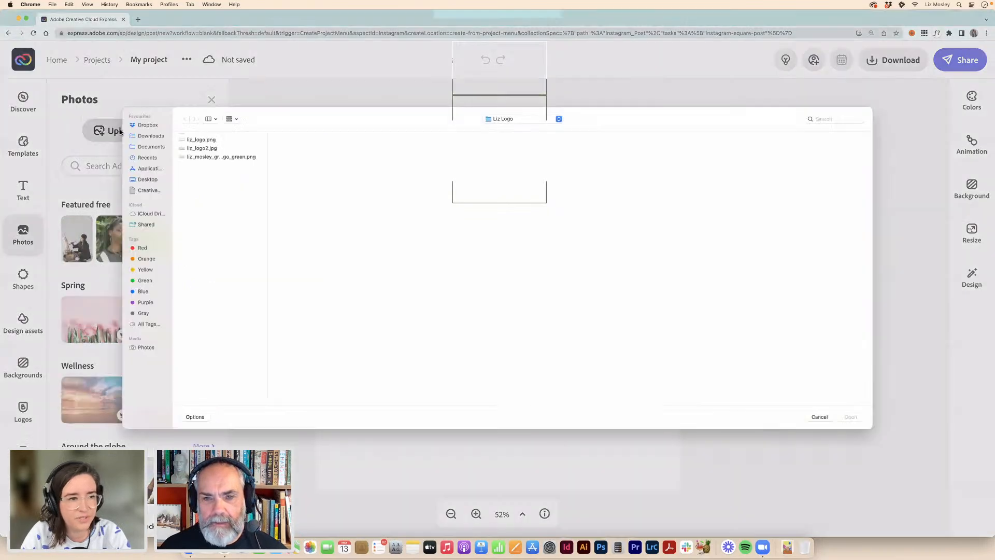
click(143, 185)
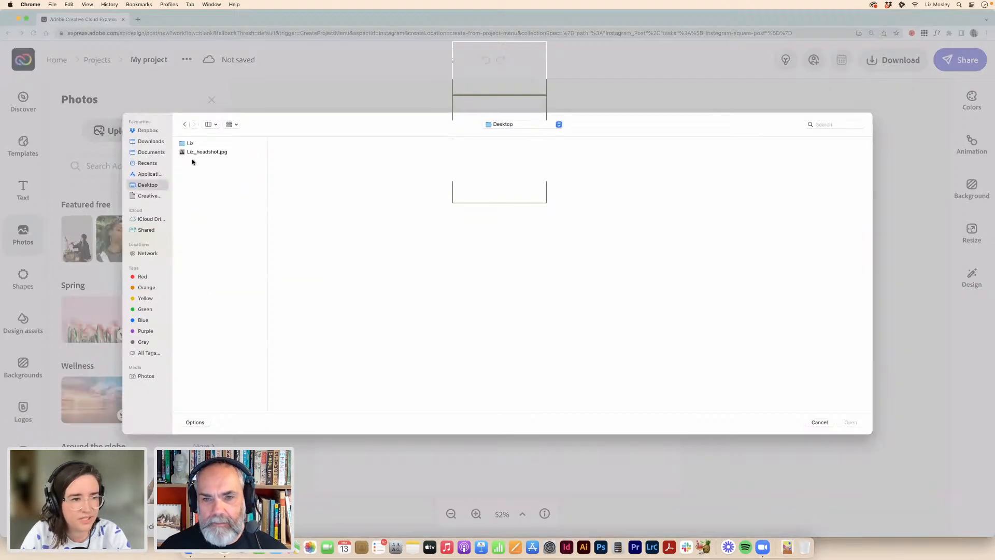
click(199, 152)
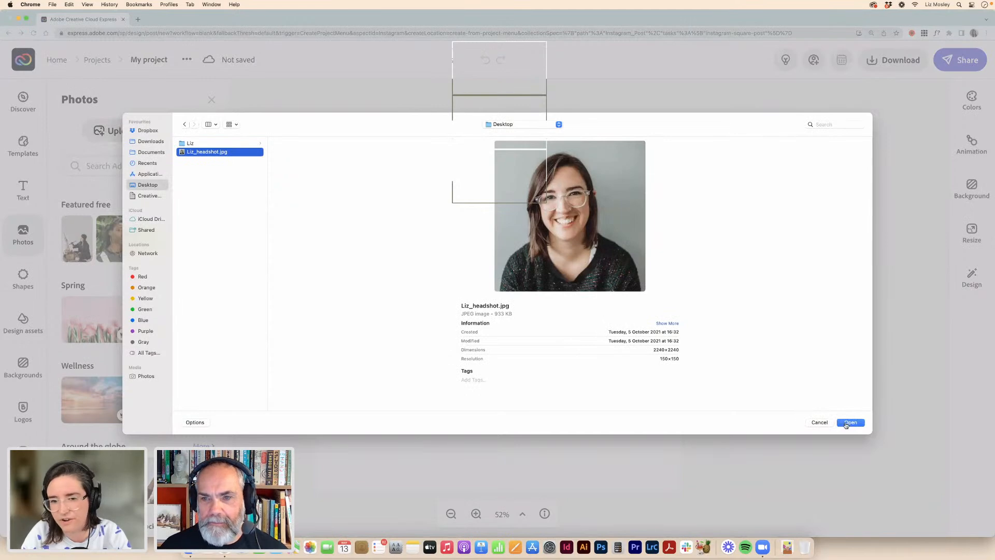
click(850, 422)
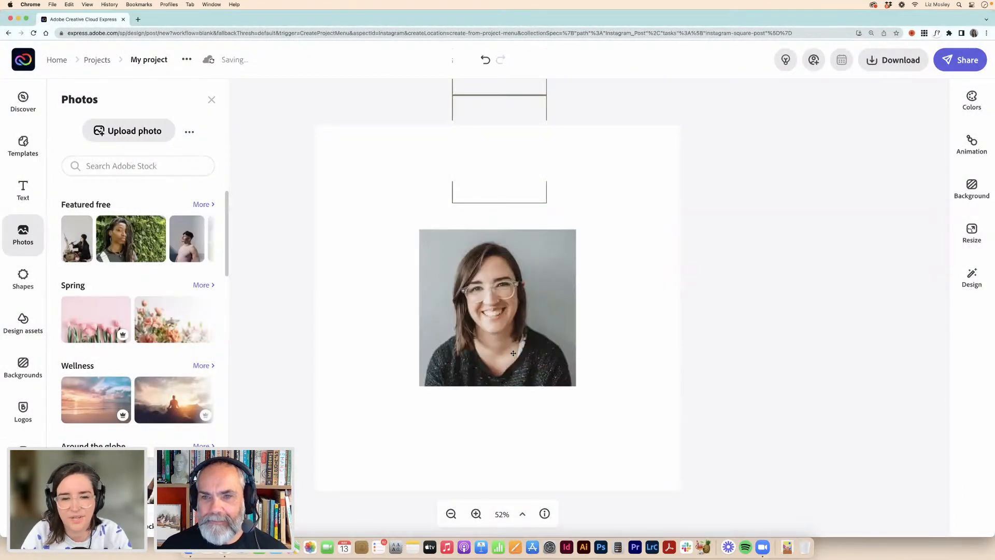
Align the headshot with the canvas's upper-left corner and enlarge it to fill the whole square canvas
drag(545, 354, 441, 250)
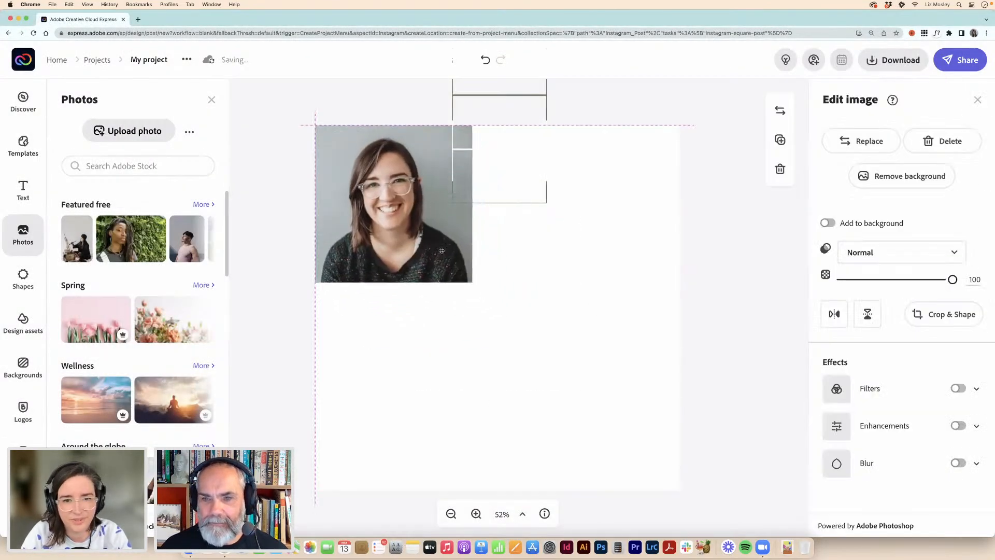
drag(471, 282, 669, 506)
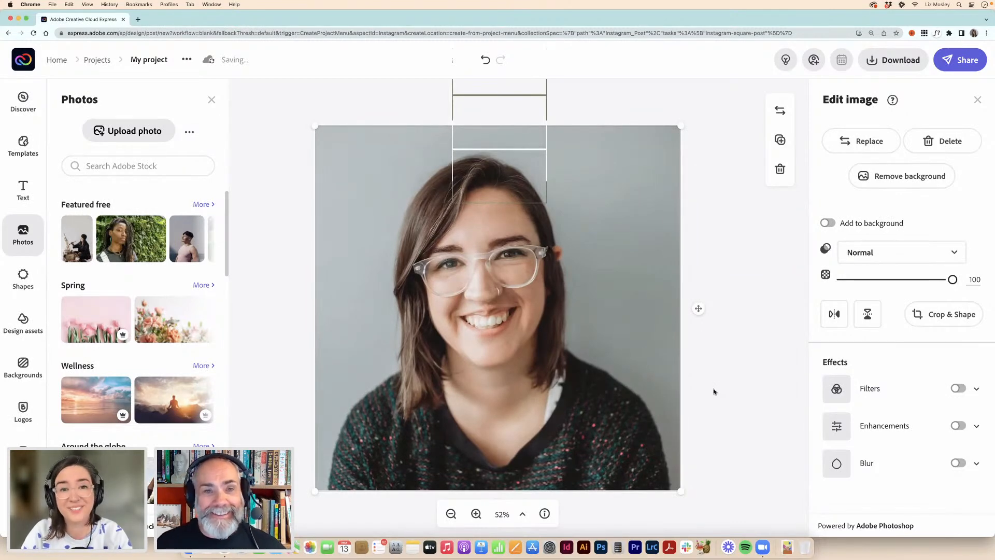
click(715, 392)
click(612, 356)
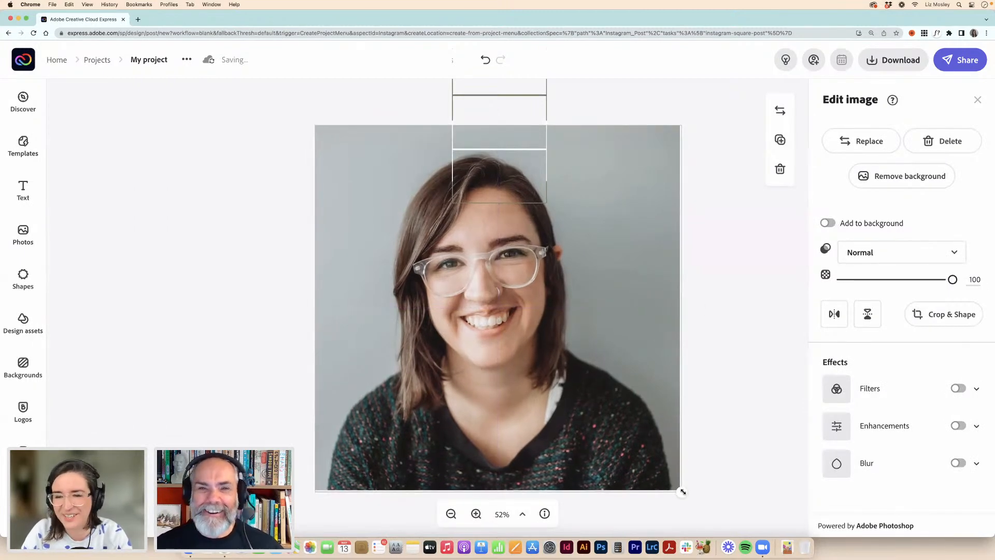
click(712, 389)
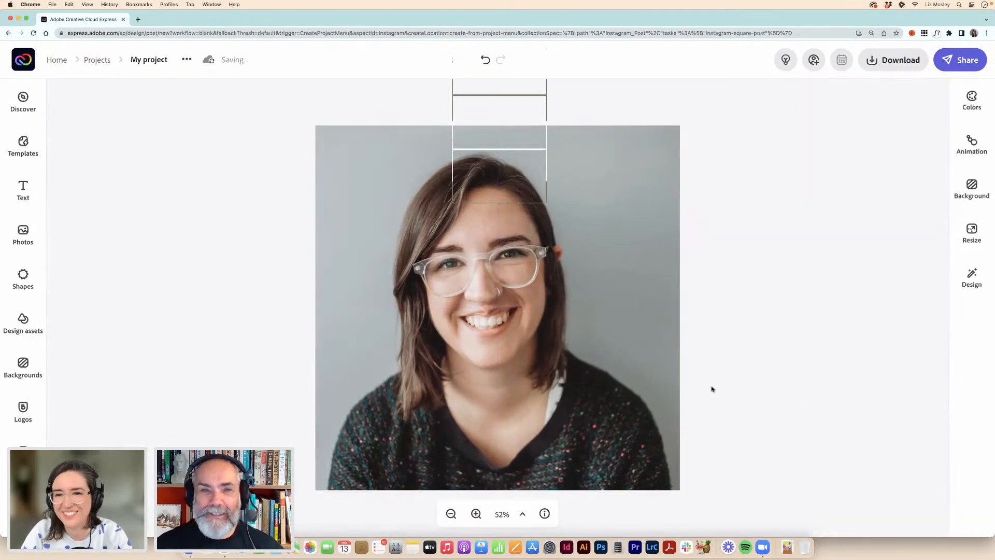
Remove the headshot's background and erase the leftover fringe along the hair at the cutout's left edge
click(608, 316)
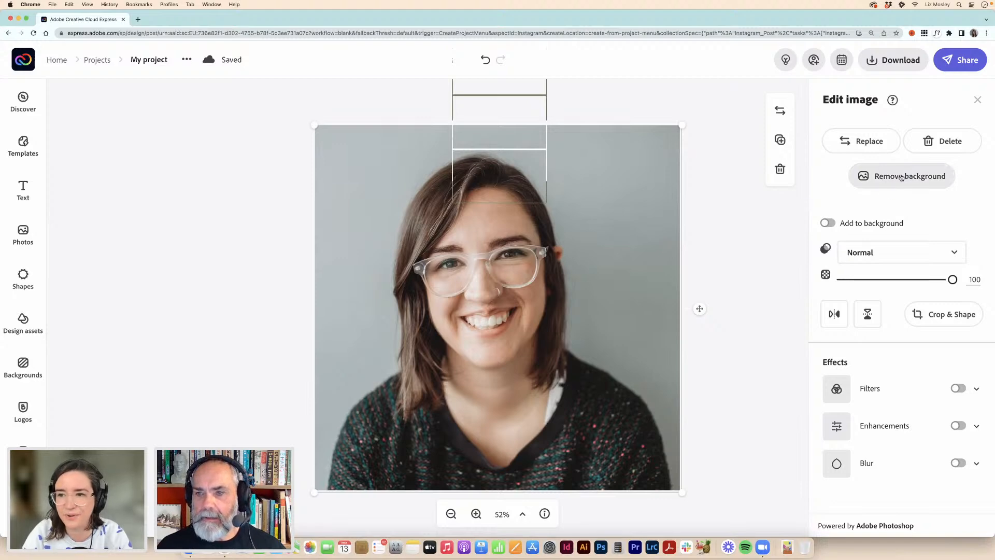
click(902, 177)
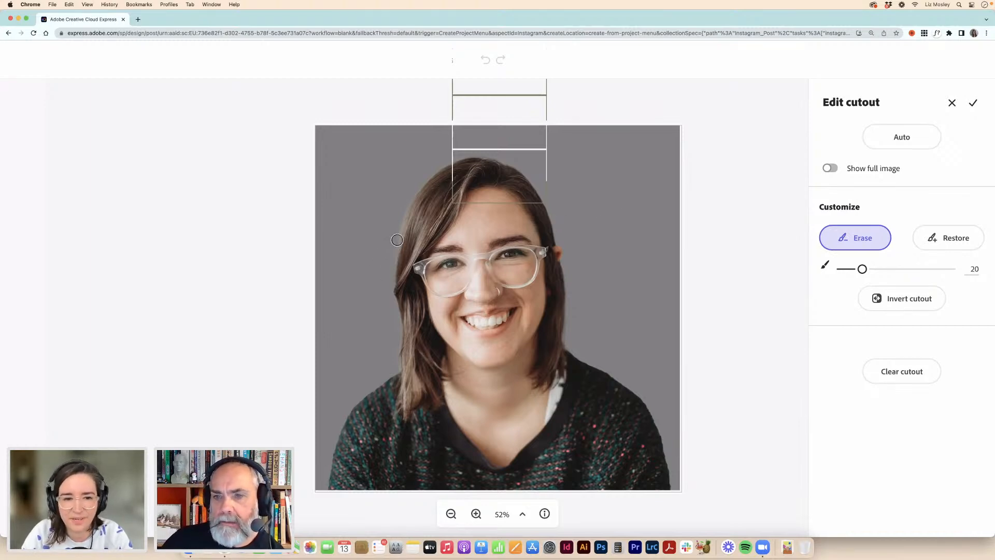
drag(398, 225, 386, 262)
mouse_move(400, 225)
mouse_down()
mouse_move(408, 197)
mouse_move(395, 228)
mouse_up()
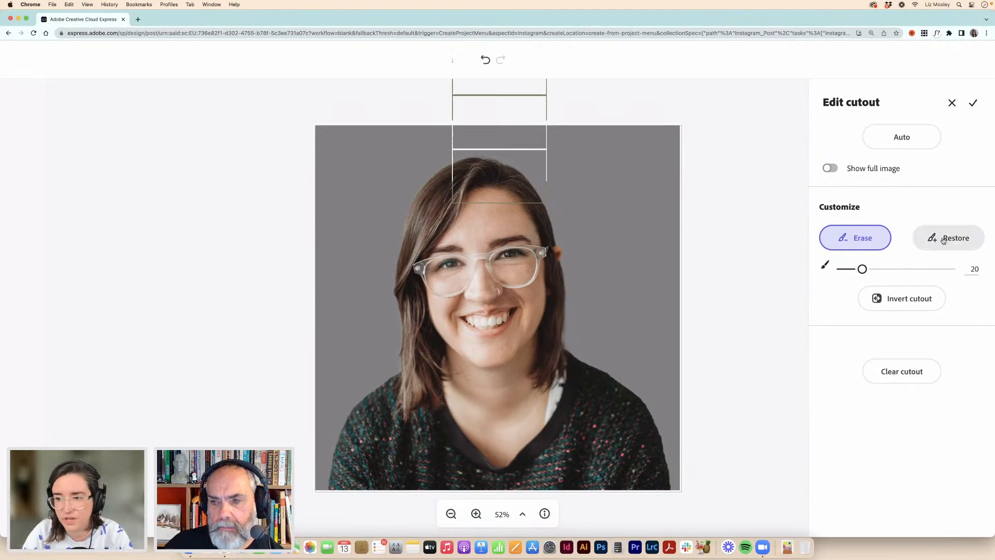
Try restoring a patch of background above the shoulder, undo it, and try inverting the cutout and back
click(942, 241)
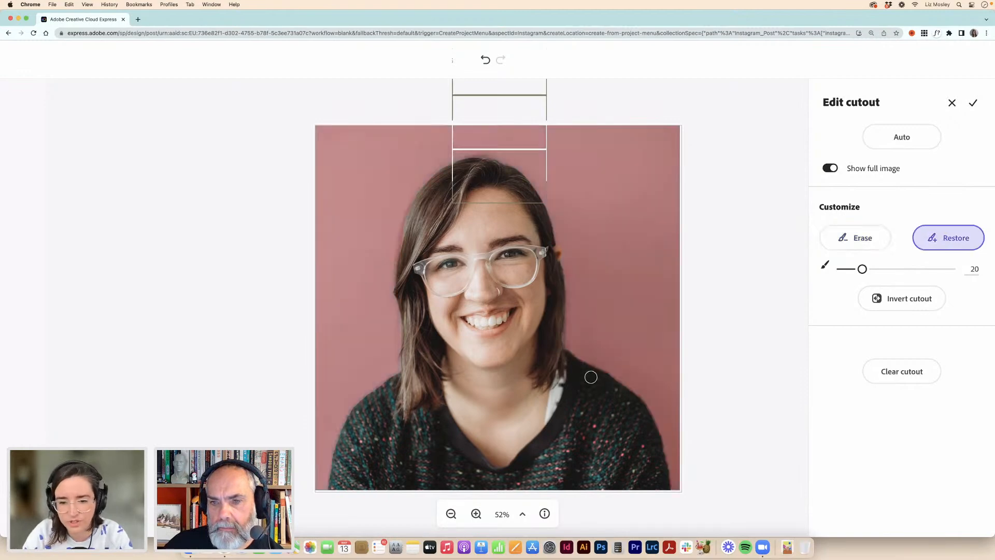
mouse_move(594, 376)
mouse_down()
mouse_move(607, 353)
mouse_move(609, 371)
mouse_move(621, 375)
mouse_up()
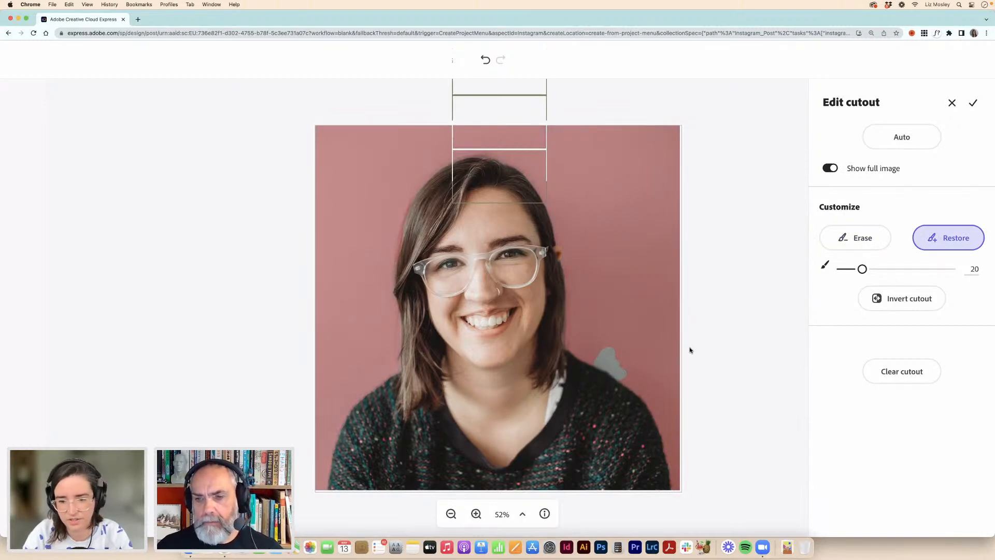
key(super+z)
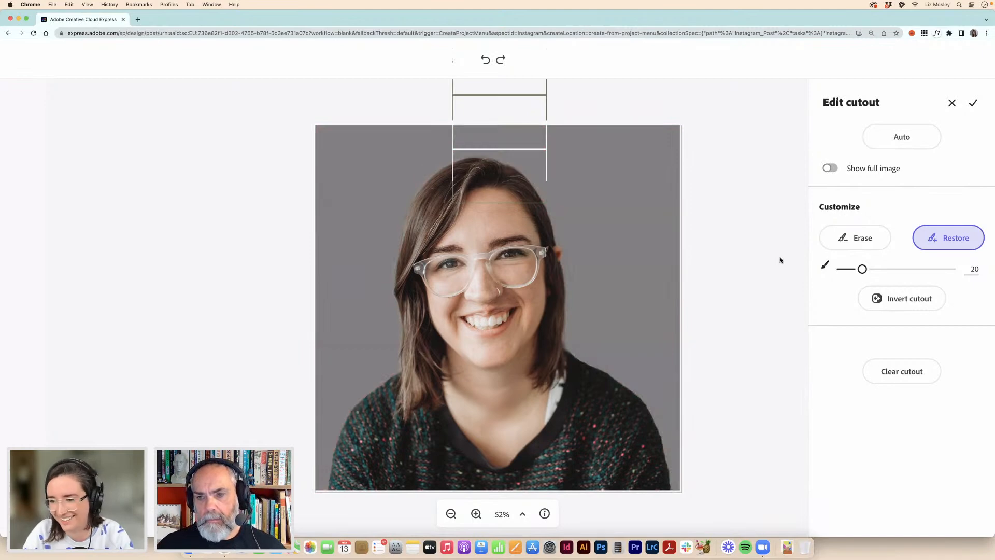
click(904, 302)
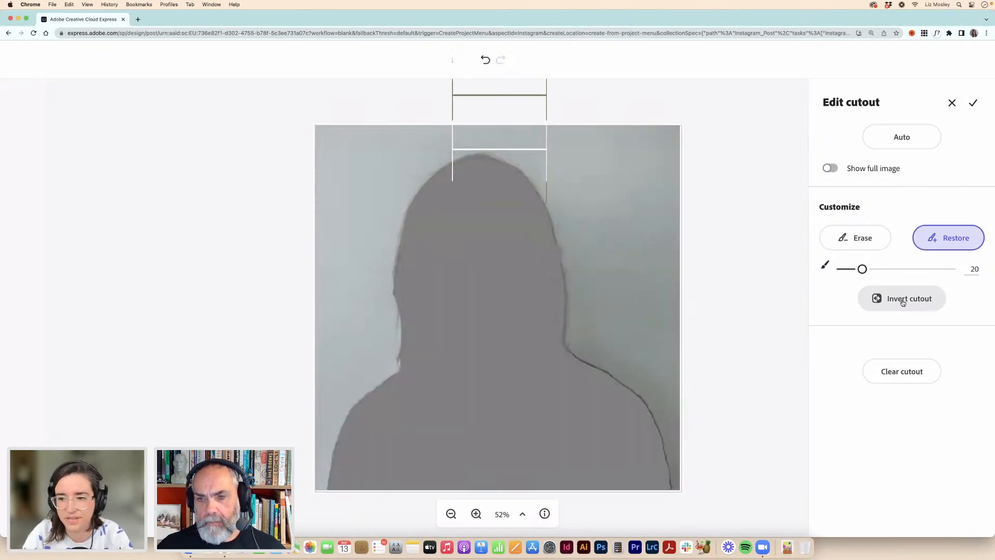
click(903, 303)
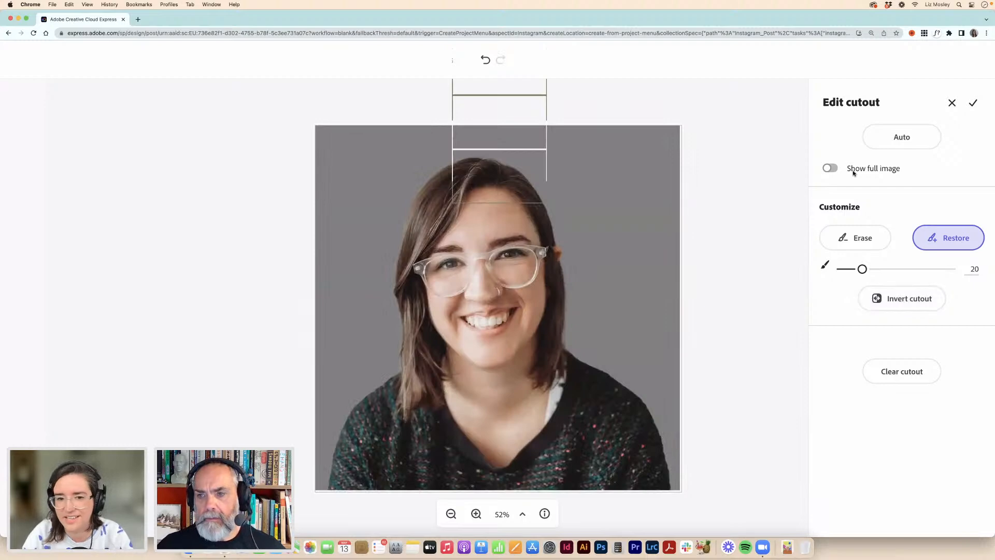
Apply the cutout, then reposition and enlarge the portrait to span nearly the full canvas width along the lower edge
click(974, 104)
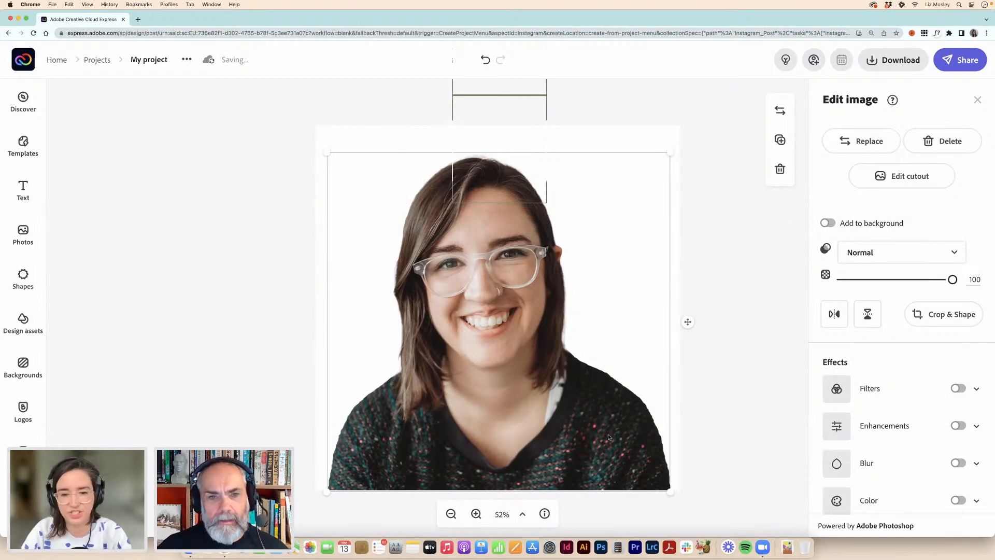
drag(403, 400, 390, 402)
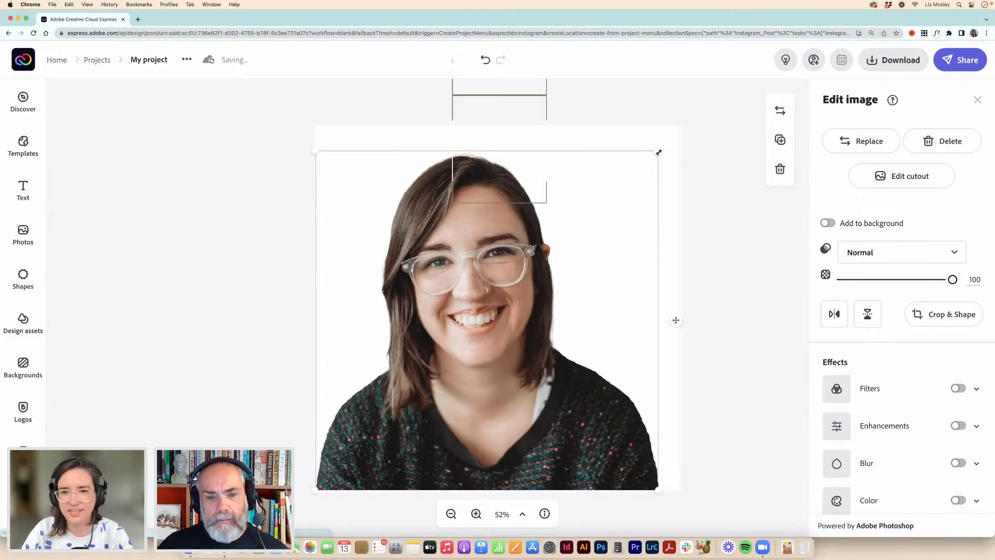
drag(658, 151, 684, 139)
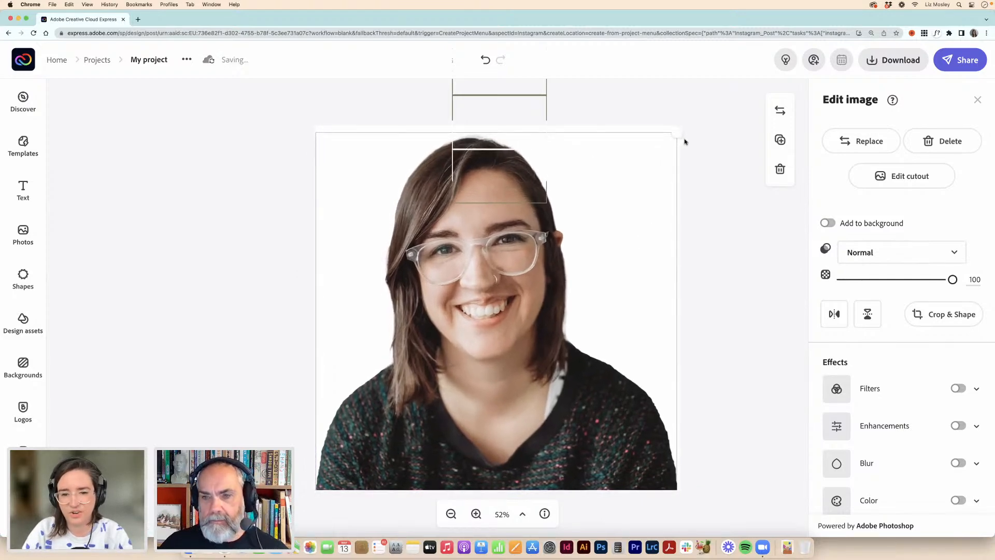
drag(515, 273, 520, 278)
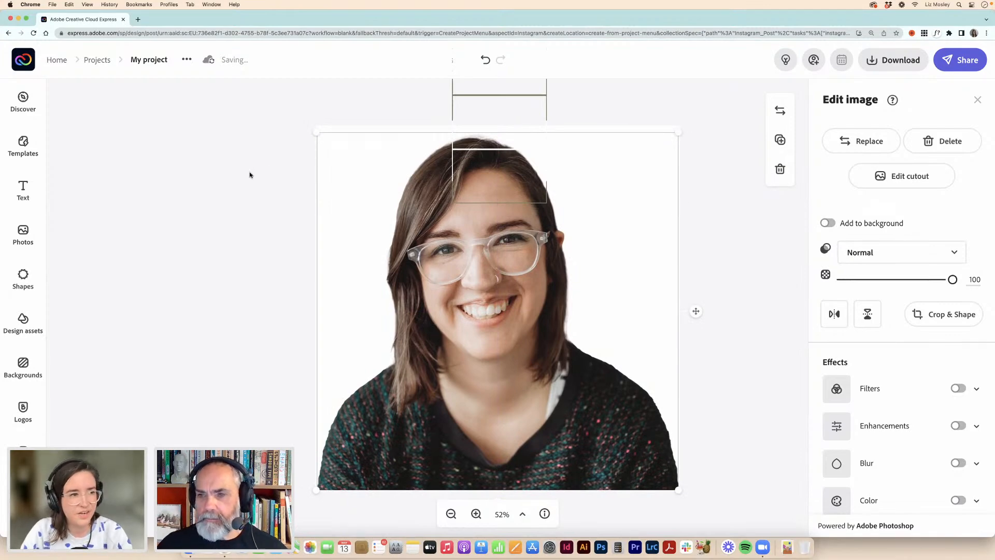
click(205, 171)
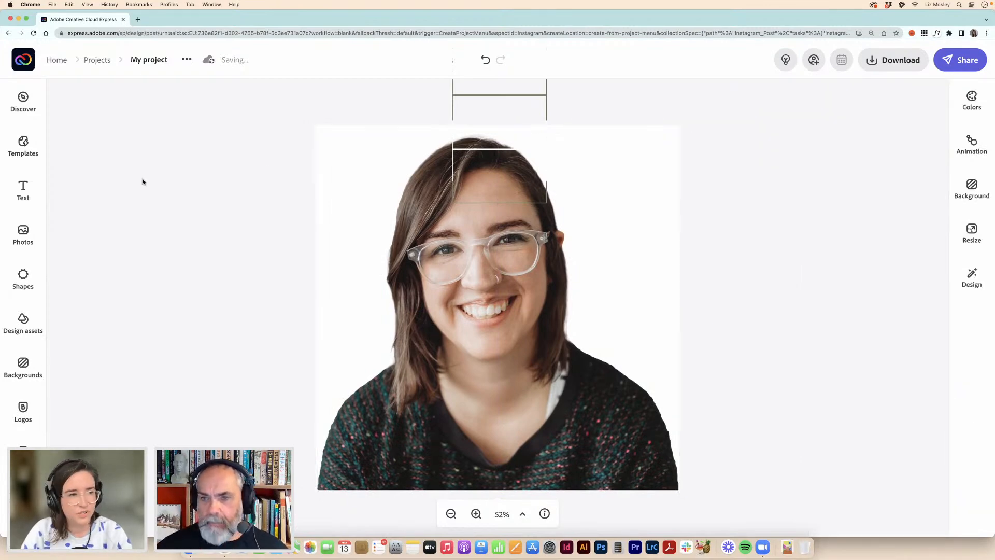
Add a basic square shape and enlarge it from the canvas's upper-left corner to cover nearly the entire canvas
click(25, 277)
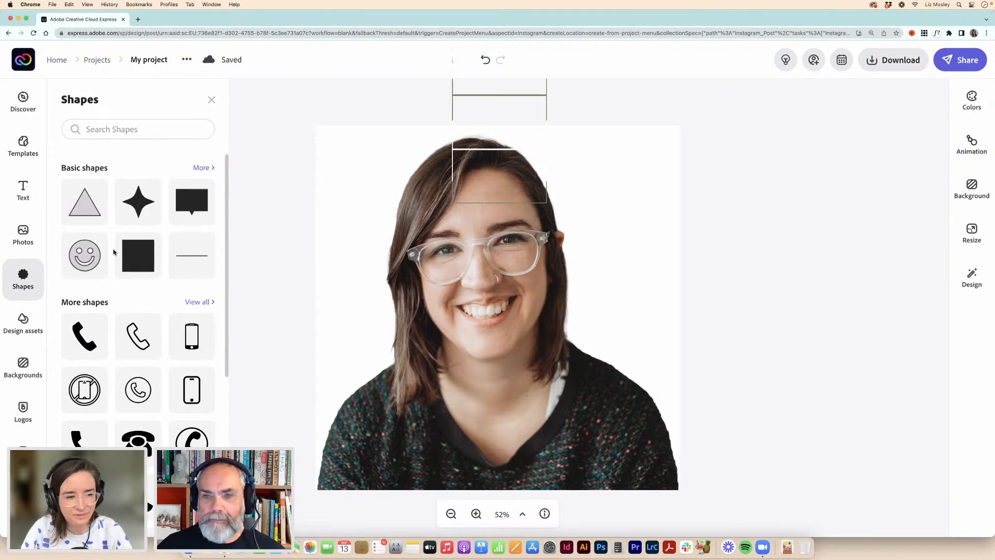
scroll(155, 311, down, 10)
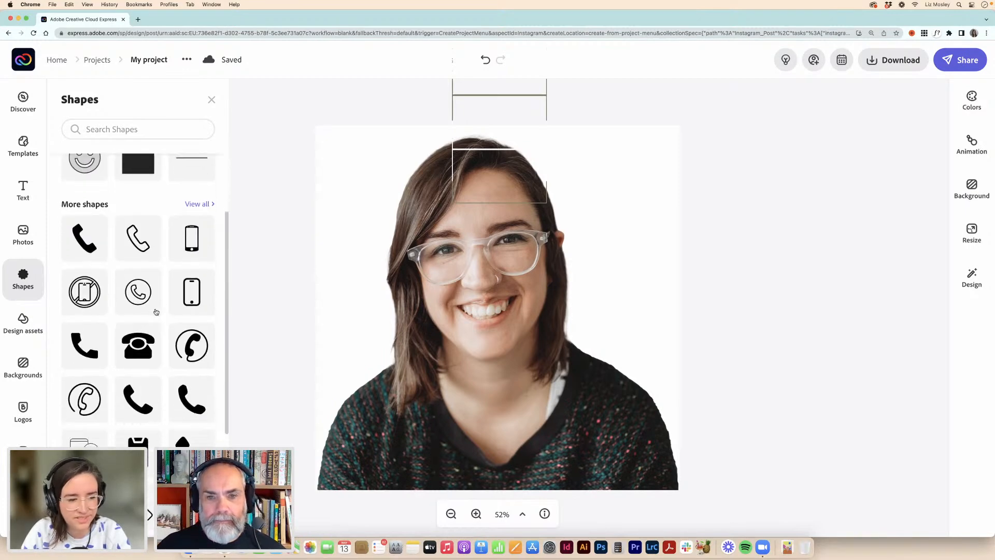
scroll(155, 311, up, 10)
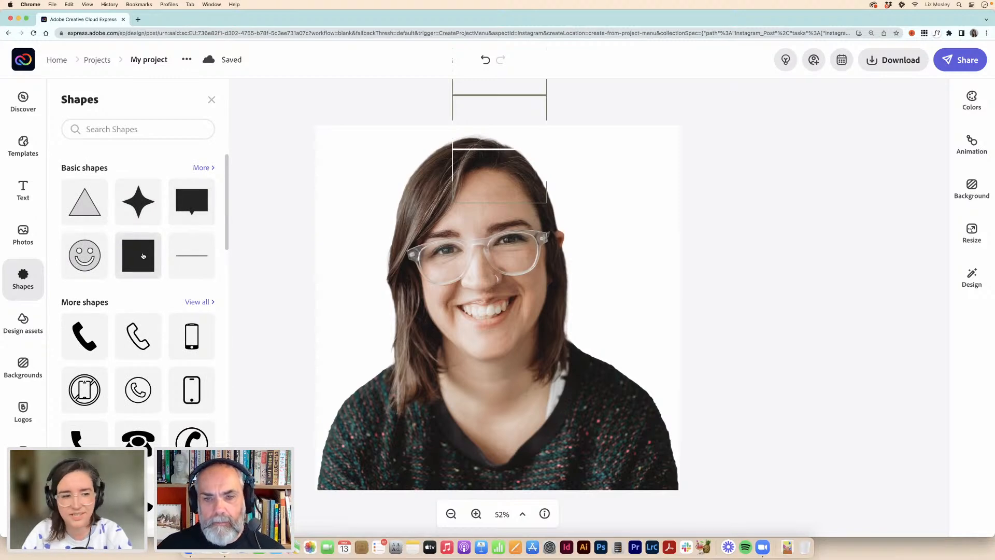
click(143, 256)
click(451, 253)
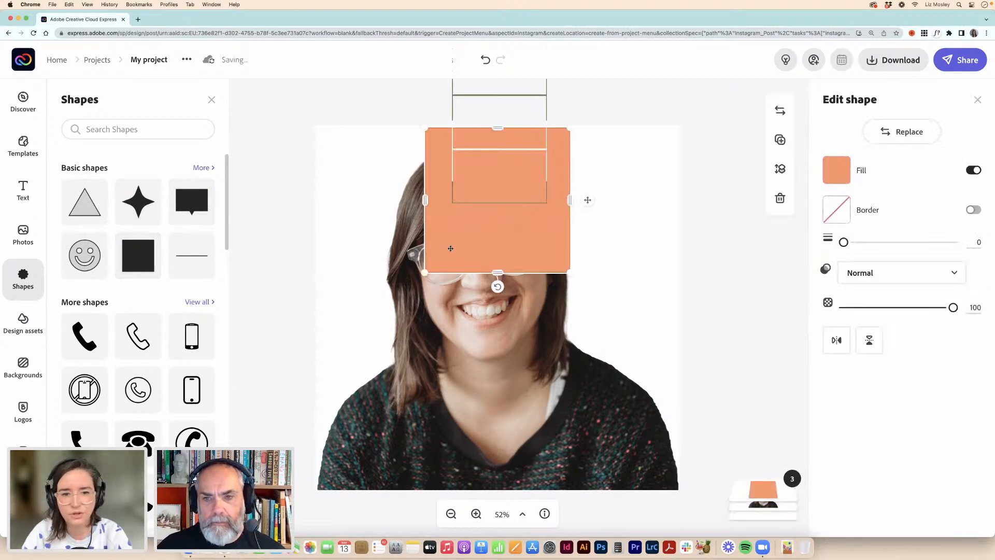
drag(446, 251, 410, 282)
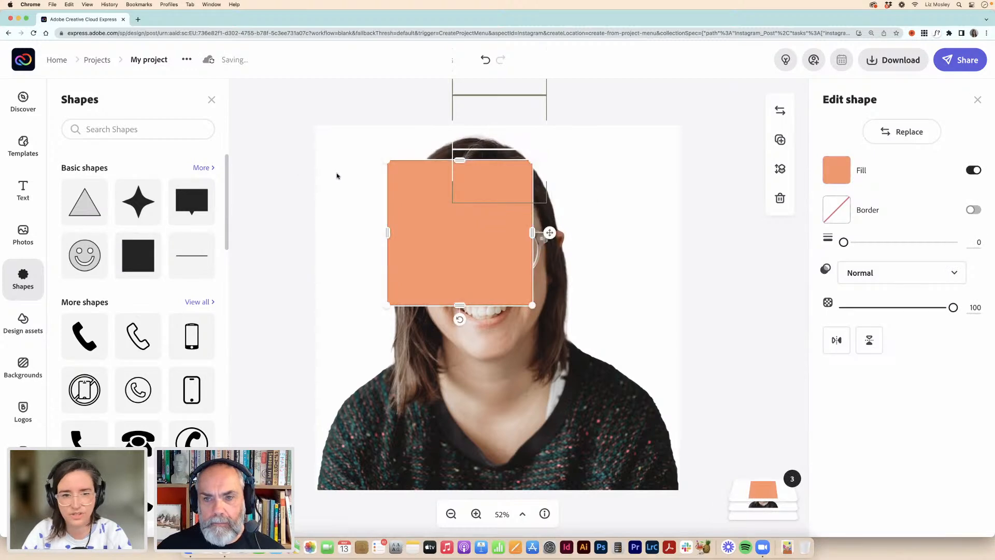
drag(447, 271, 374, 237)
drag(460, 270, 680, 493)
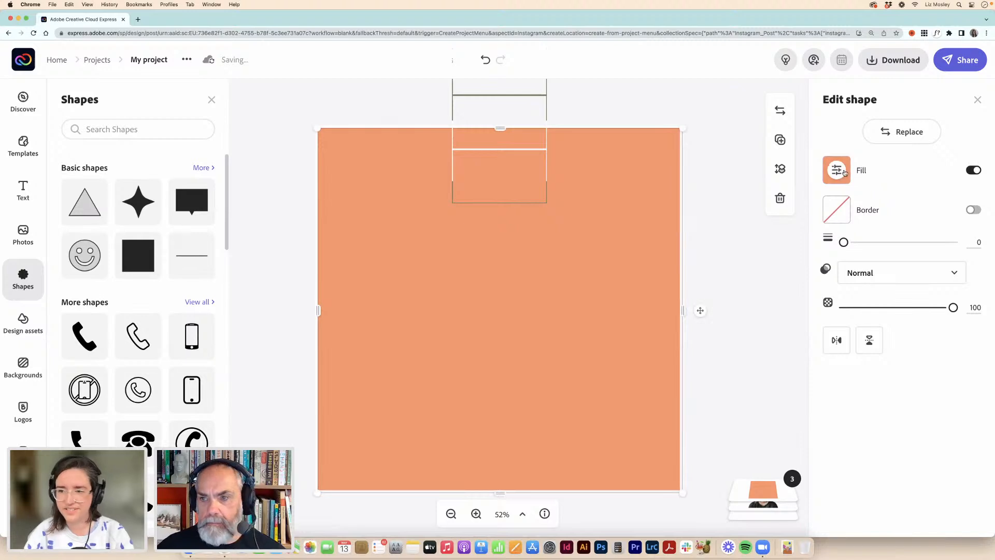
Fill the square with the saved brand yellow, #F0DB88
click(845, 171)
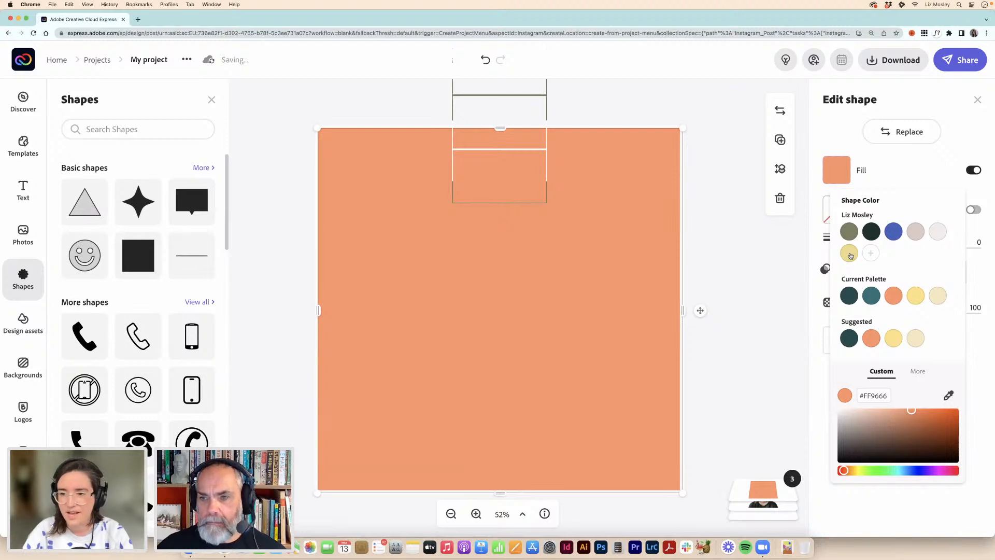
click(850, 254)
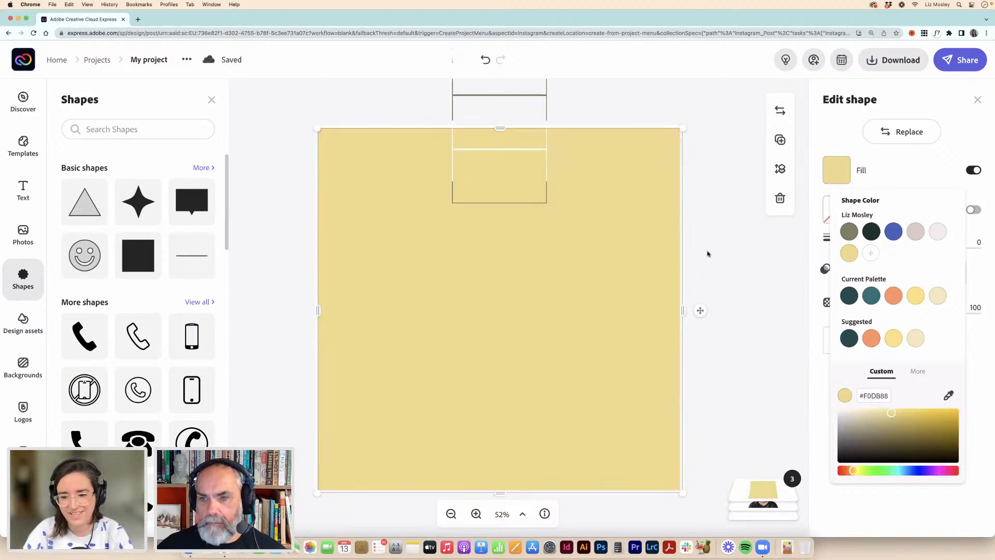
click(605, 297)
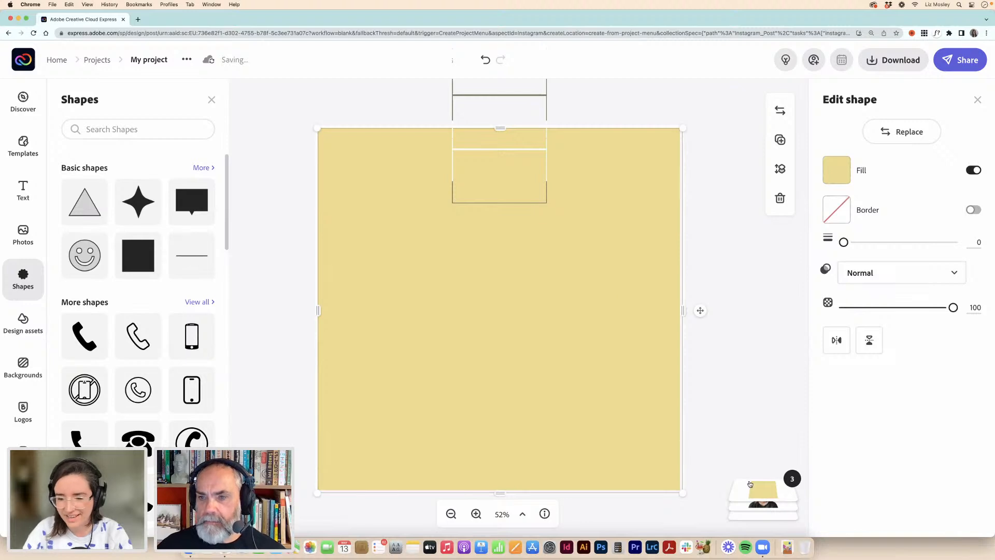
Move the yellow square behind the portrait and extend its upper-left corner slightly to cover the whole canvas
click(744, 490)
drag(756, 421, 756, 470)
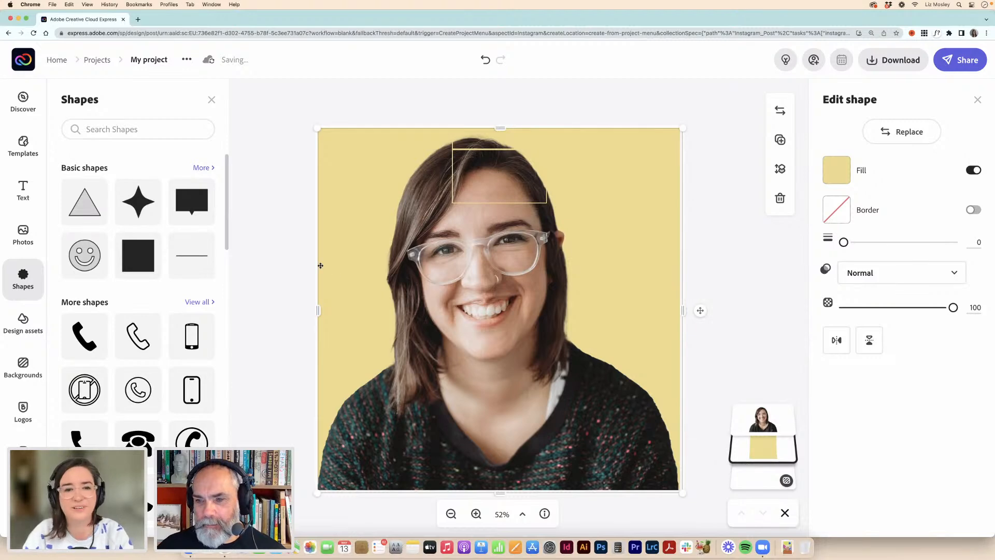
drag(313, 126, 309, 126)
click(295, 171)
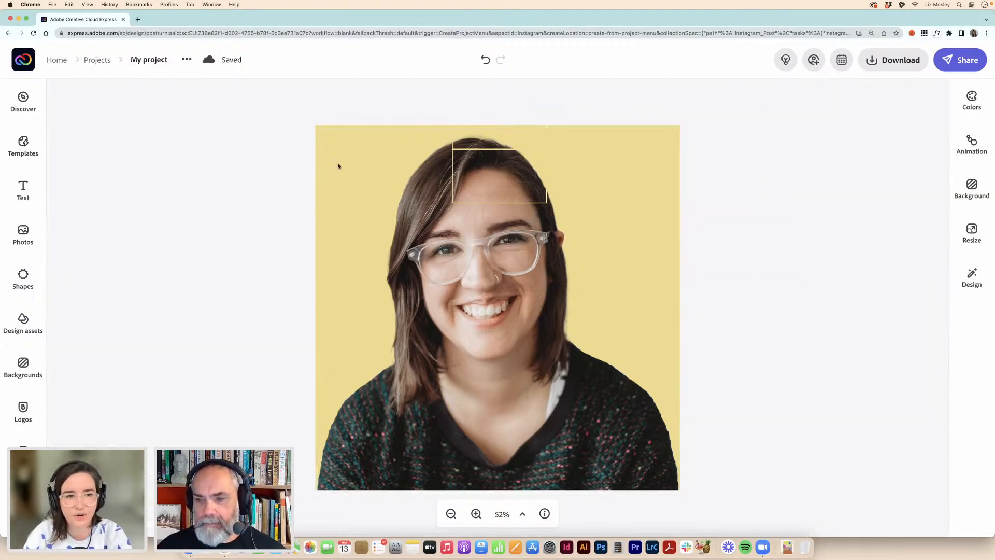
Add the solid smiley face from the Miscellaneous category of the basic shapes
click(27, 280)
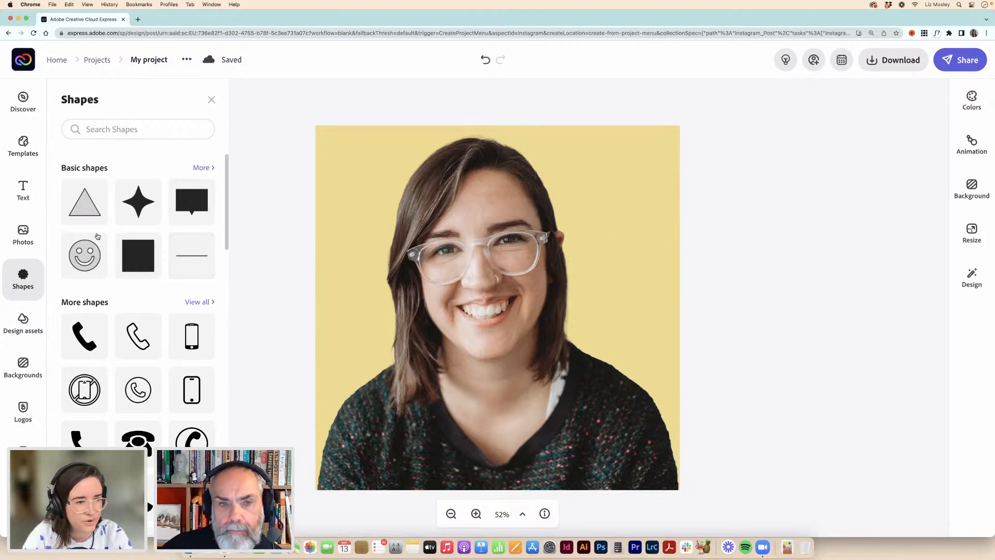
click(208, 169)
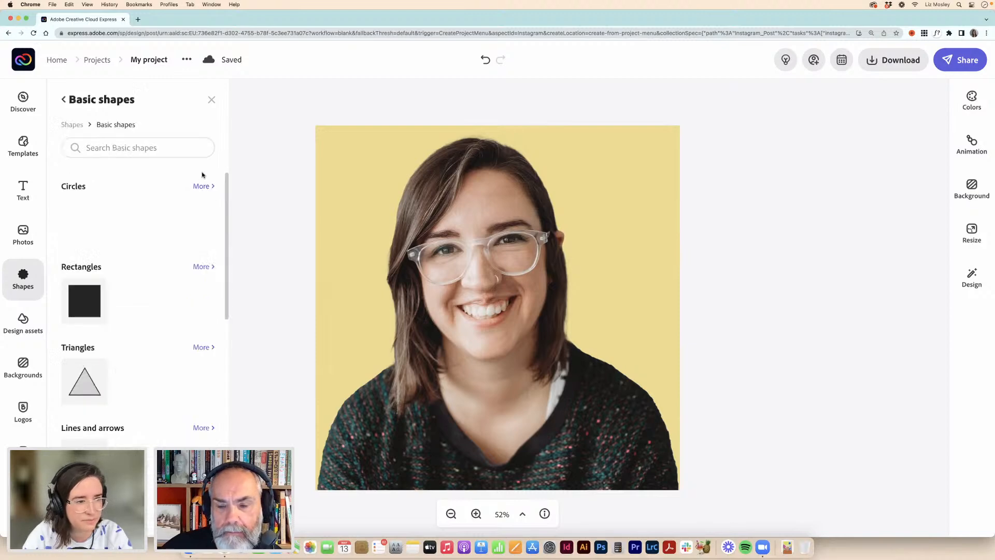
scroll(143, 311, down, 3)
scroll(143, 313, down, 7)
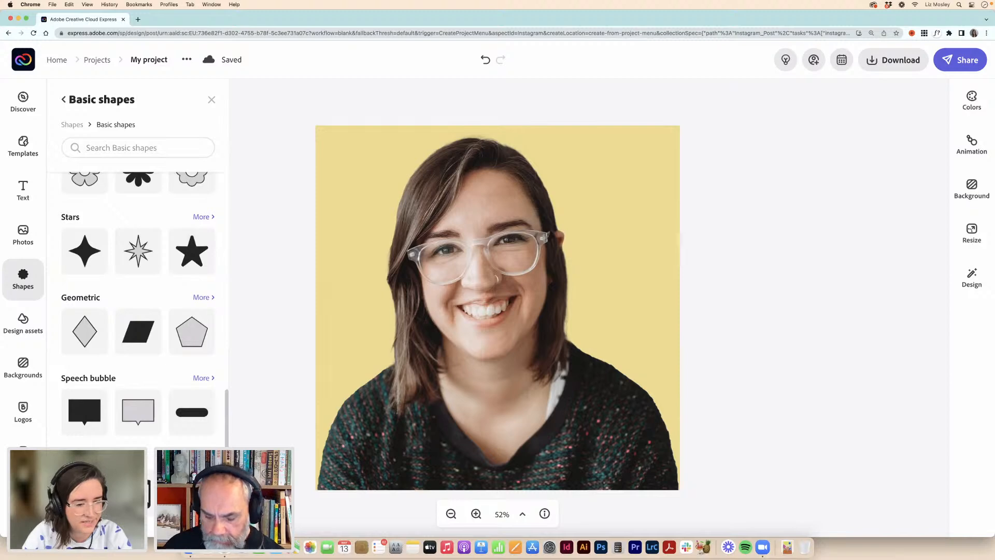
click(203, 458)
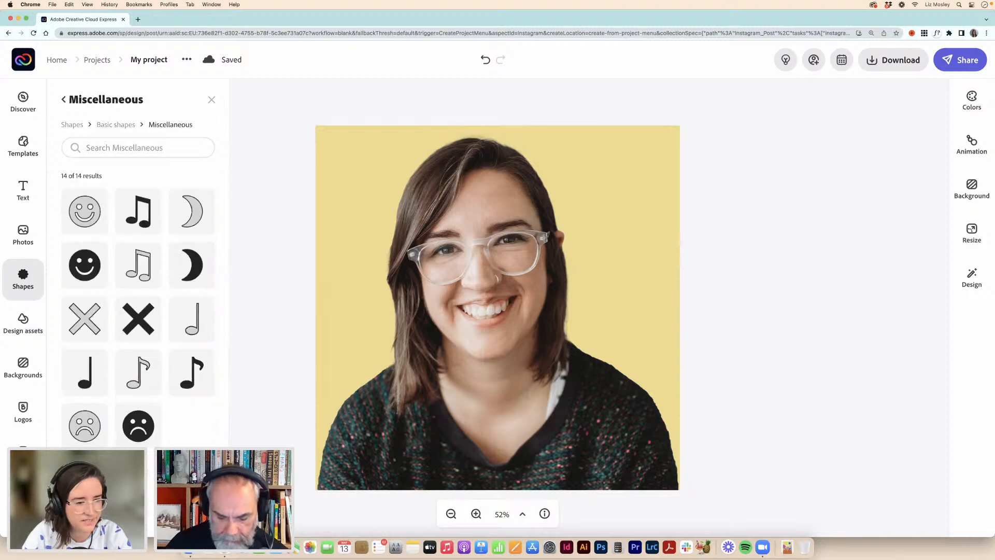
click(84, 269)
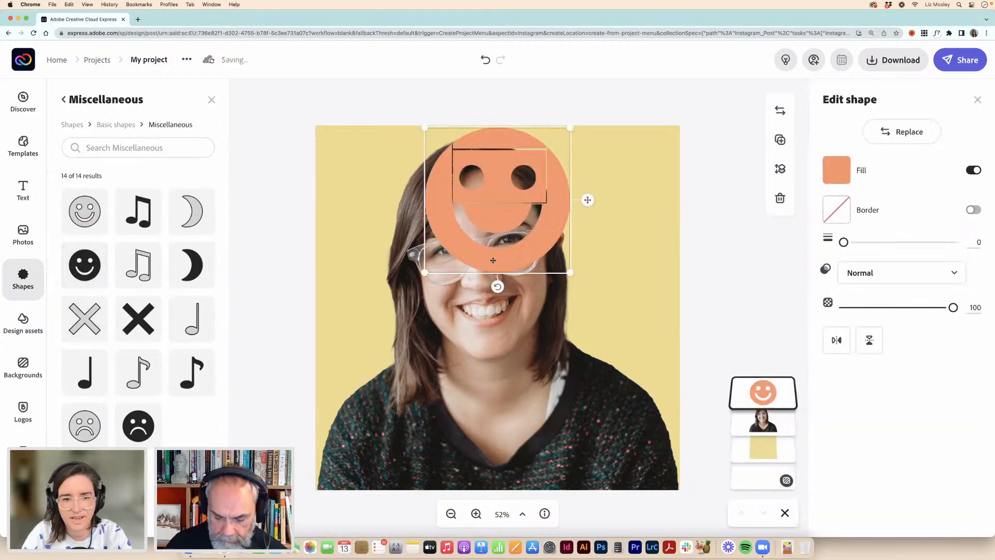
Shrink the smiley into the canvas's upper-left corner and fill it with the saved brand olive green, #7A8062
drag(495, 260, 431, 296)
drag(508, 307, 334, 154)
click(837, 169)
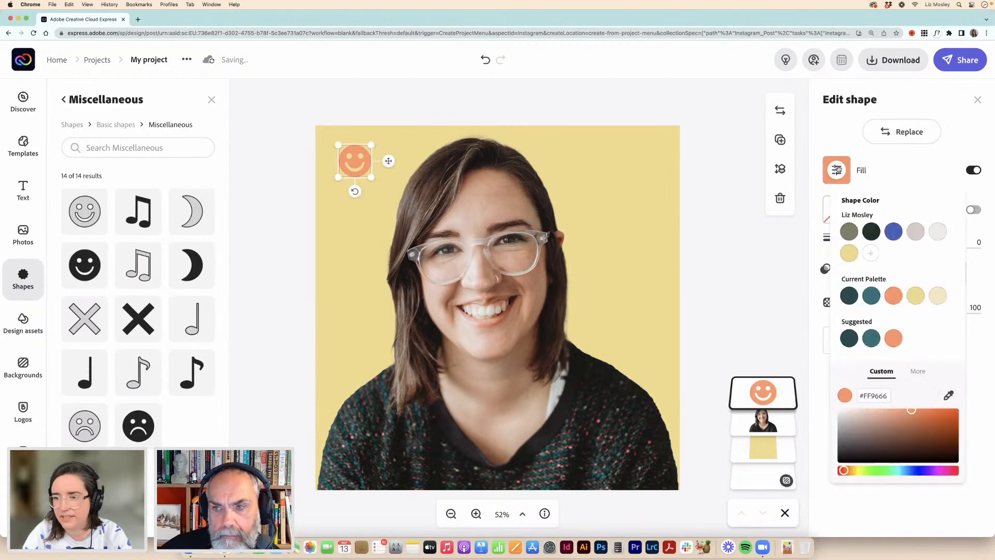
click(849, 231)
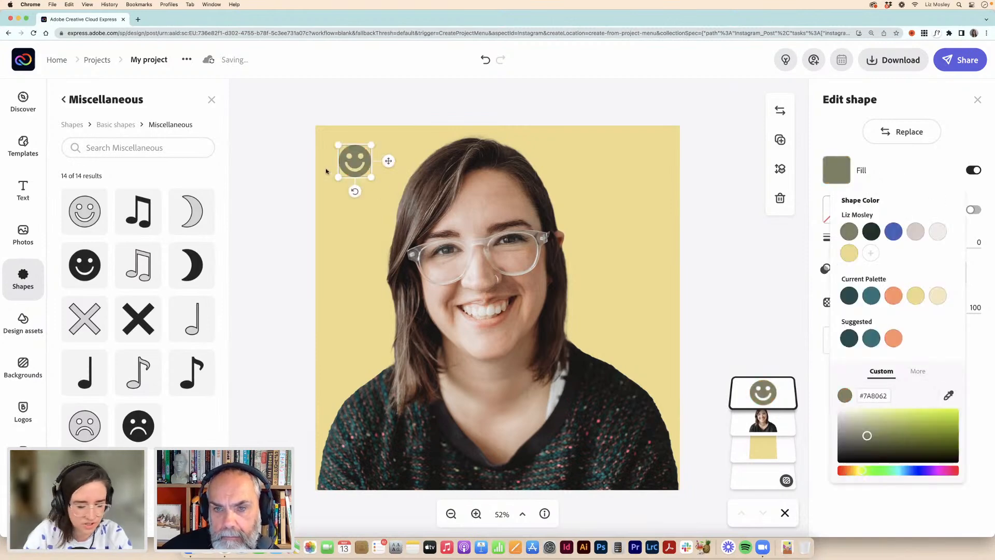
Duplicate the smiley four times, placing tilted copies down the canvas's left side and one at the upper-left edge of the hair
key(super+d)
drag(365, 178, 353, 260)
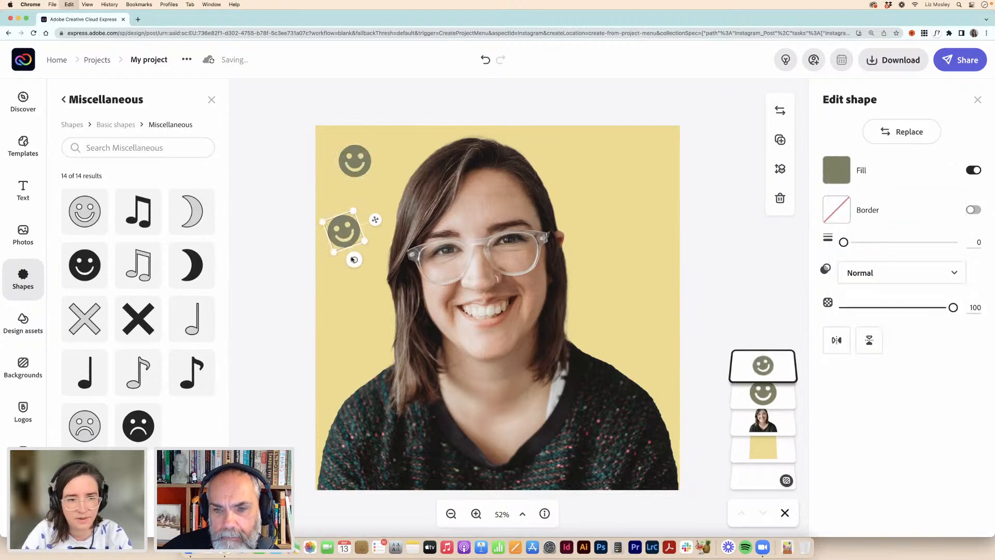
click(353, 152)
key(super+d)
drag(381, 170, 435, 148)
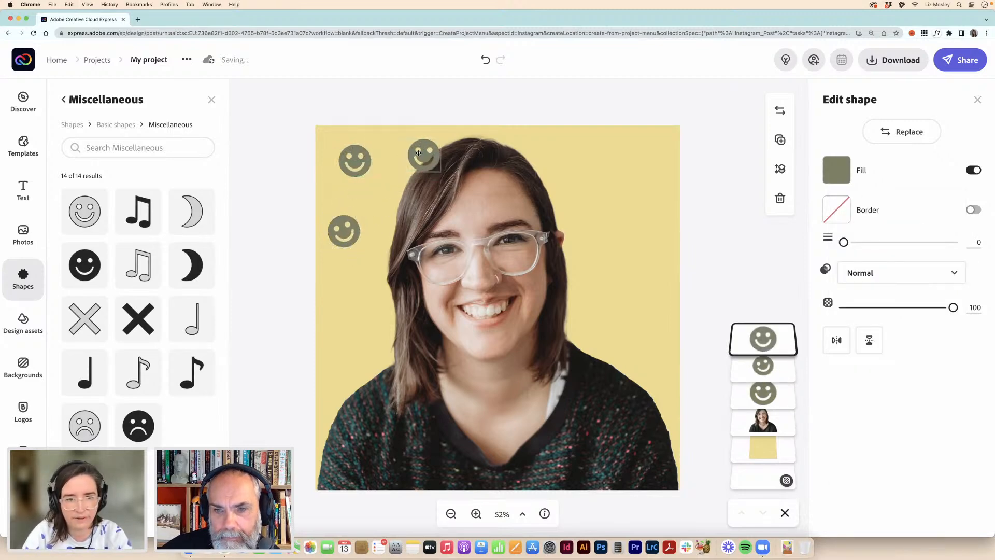
drag(426, 184, 331, 323)
click(355, 160)
key(super+d)
key(super+d)
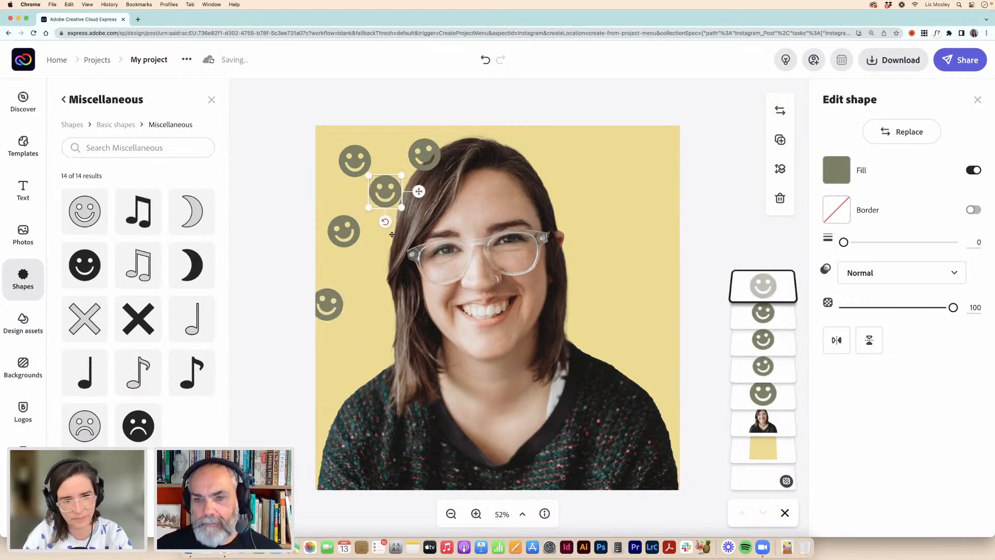
drag(386, 204, 364, 359)
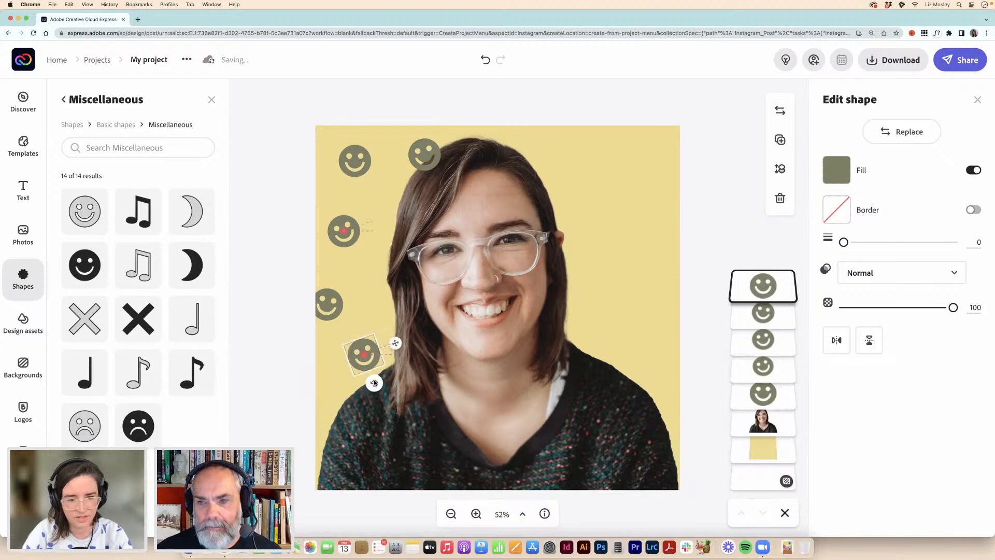
Duplicate the smiley three more times and spread the copies over the yellow area to the upper right of the head
key(super+d)
drag(395, 197, 580, 147)
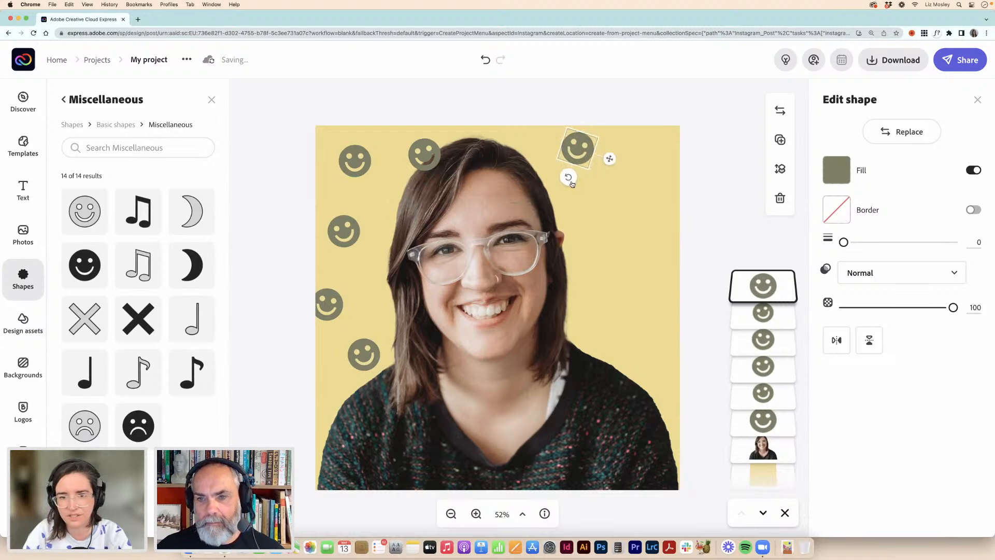
key(super+d)
drag(400, 204, 555, 220)
drag(624, 219, 612, 208)
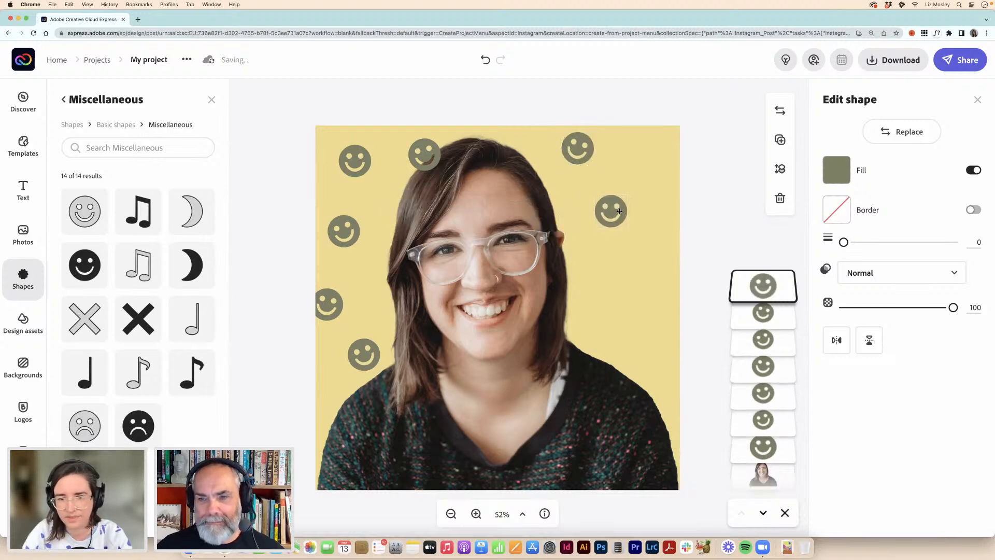
key(super+d)
drag(423, 212, 672, 160)
Add three more smiley copies between the hair and the canvas's right edge, tilting the two lower ones
key(super+d)
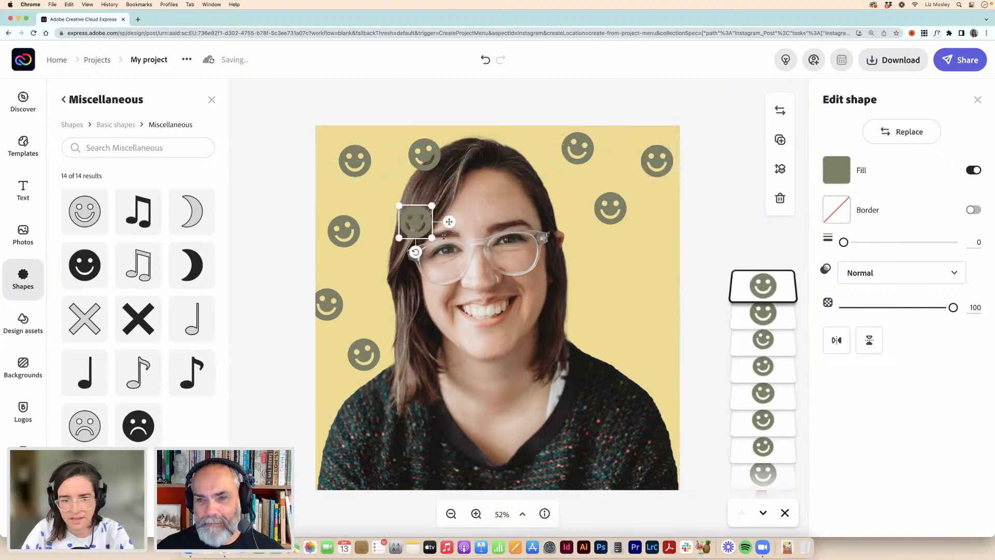
drag(429, 232, 592, 281)
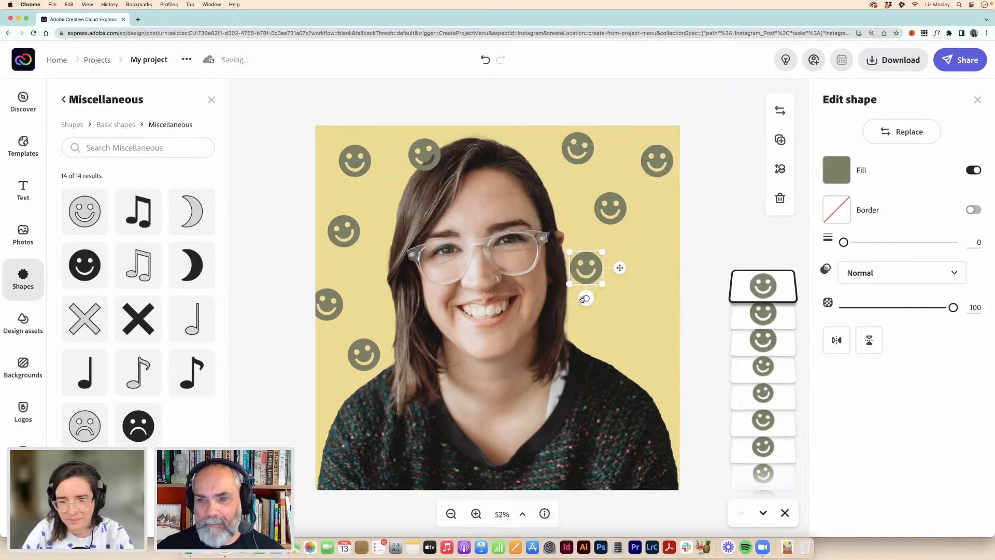
key(super+d)
drag(431, 235, 665, 307)
key(super+d)
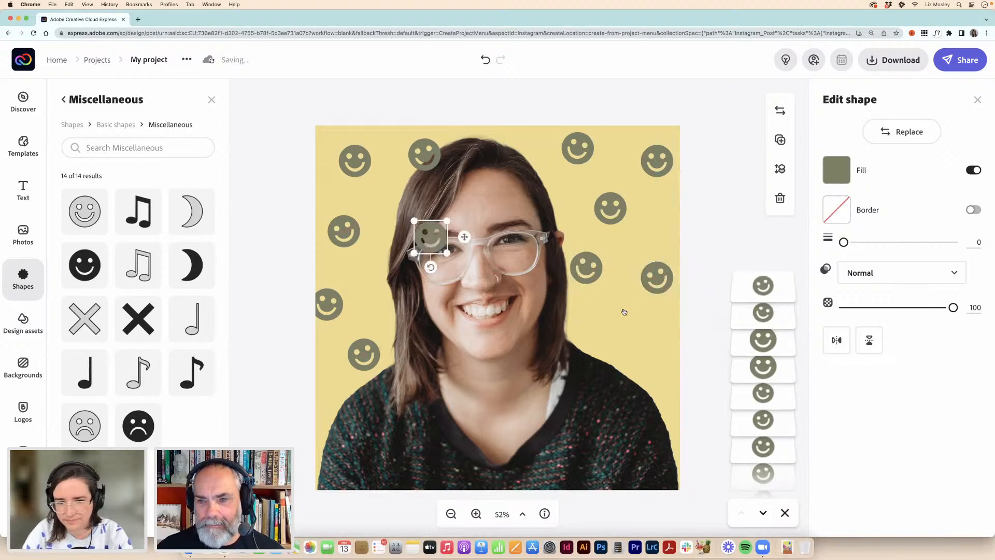
drag(431, 238, 600, 361)
Place one more tilted smiley copy above the shoulder at the canvas's right edge and nudge it slightly right
key(super+d)
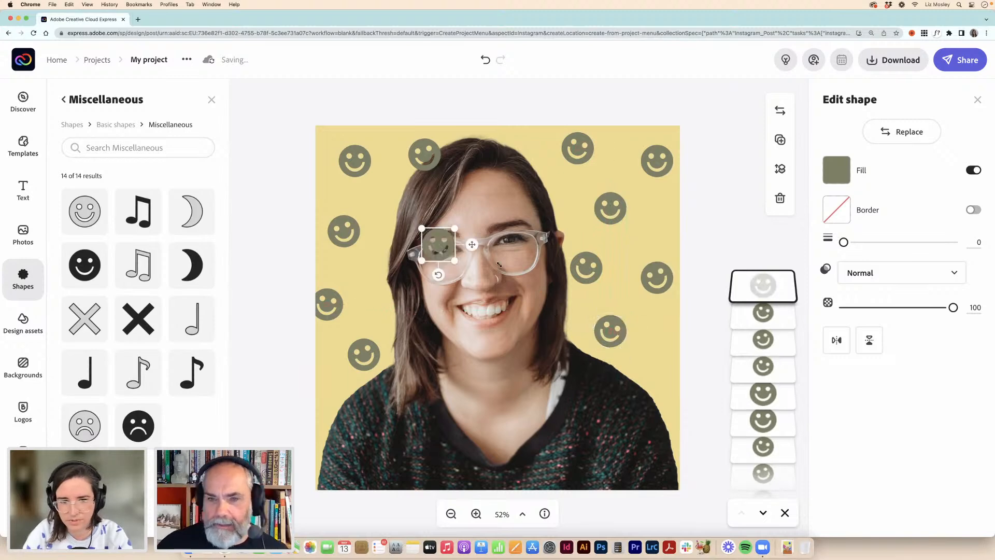
drag(437, 244, 666, 400)
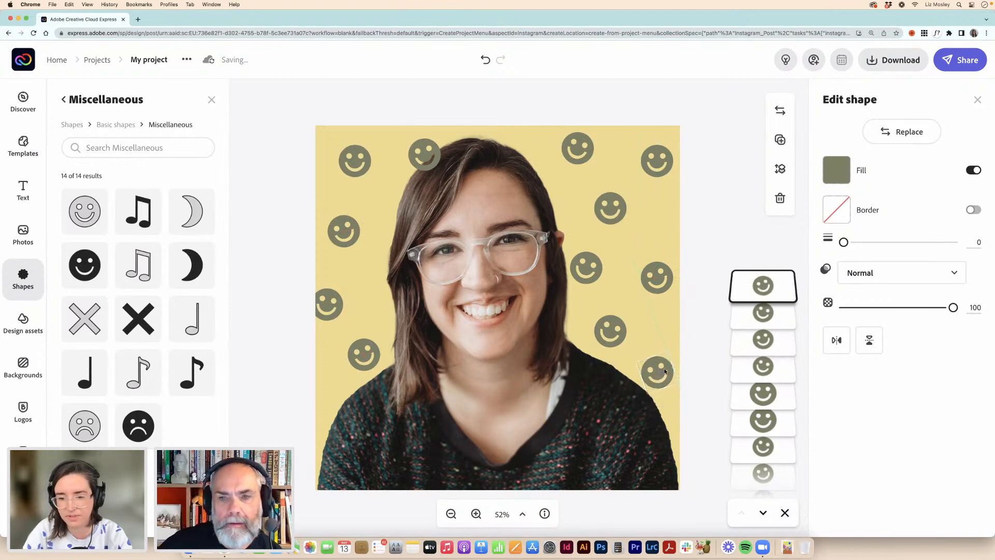
key(Right)
key(Right)
key(Right)
key(Right)
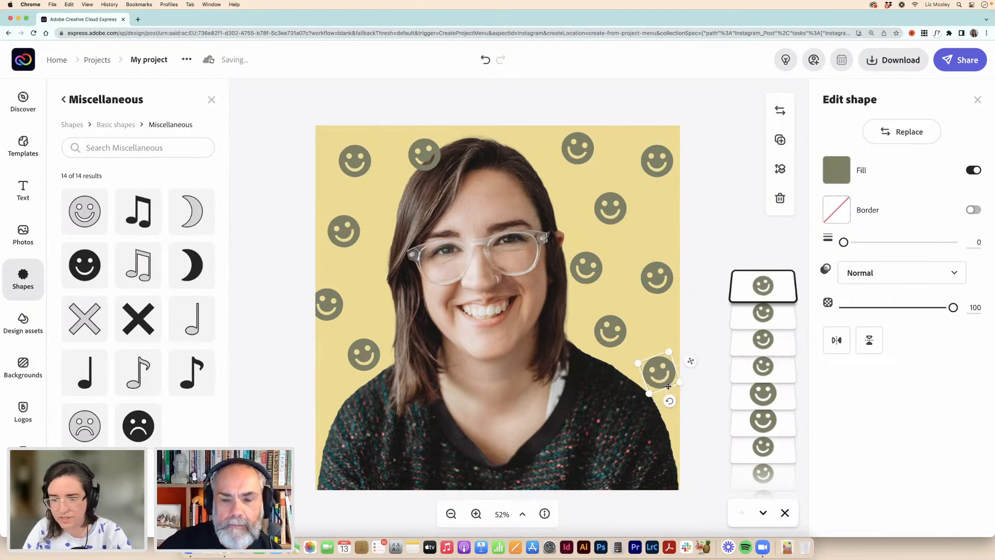
click(698, 307)
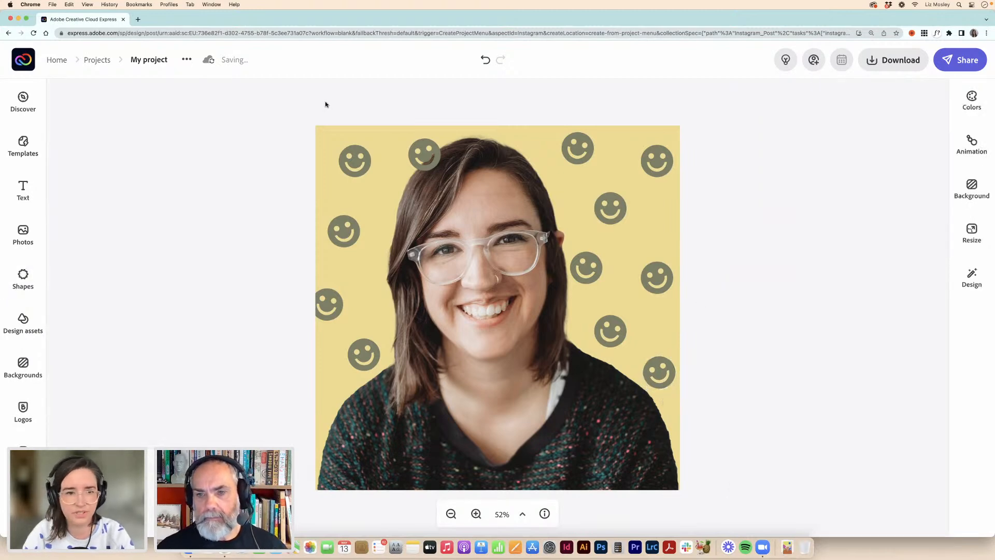
Tilt the smiley in the canvas's upper-left corner and shift it slightly left
click(349, 156)
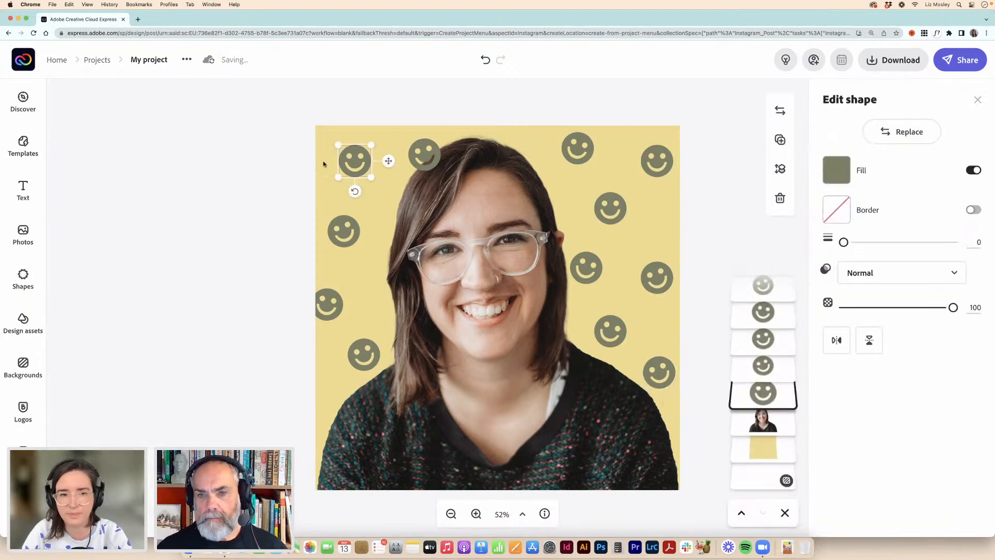
drag(348, 190, 365, 188)
Fill the smiley touching the top of the hair and the middle one at the canvas's right edge with brand blue, #4063BB
click(425, 154)
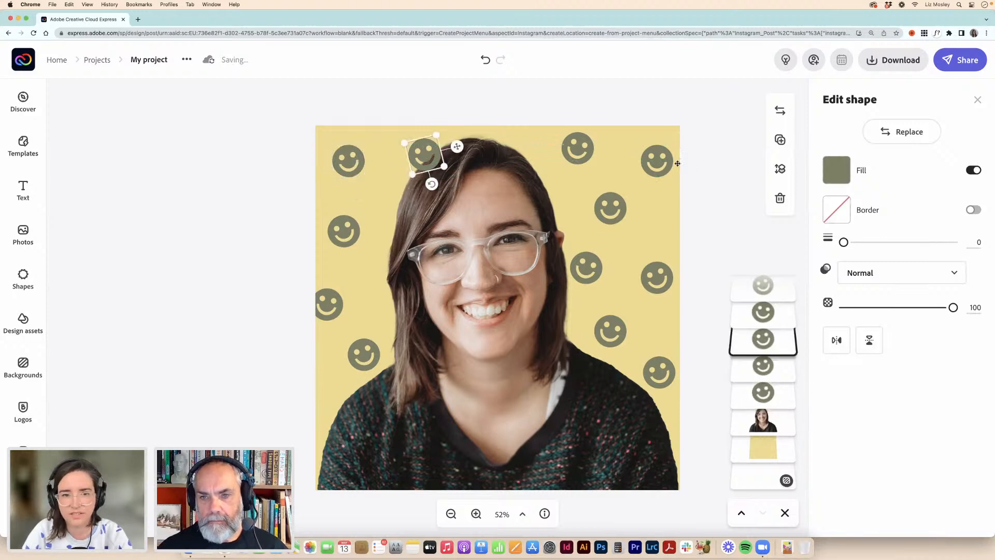
click(836, 170)
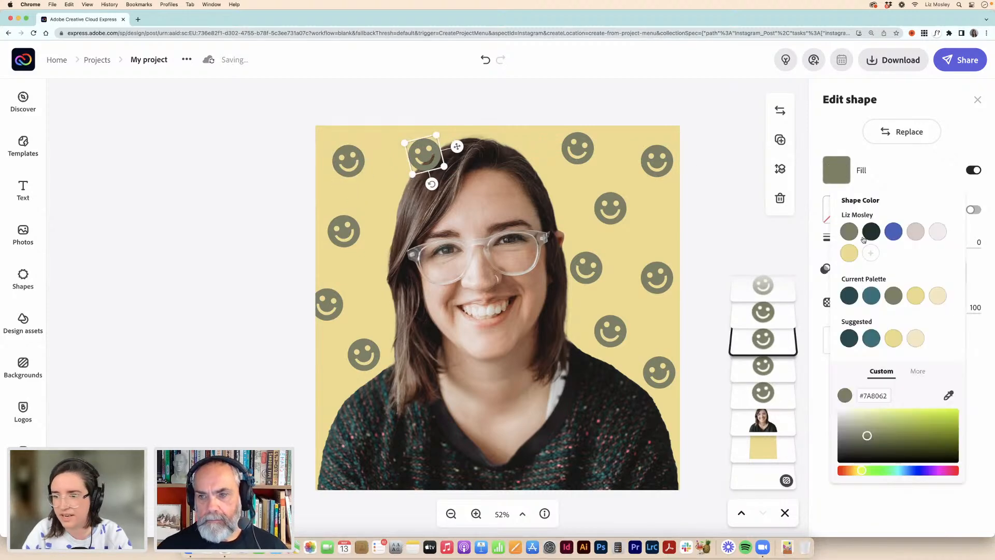
click(896, 232)
click(664, 275)
click(837, 170)
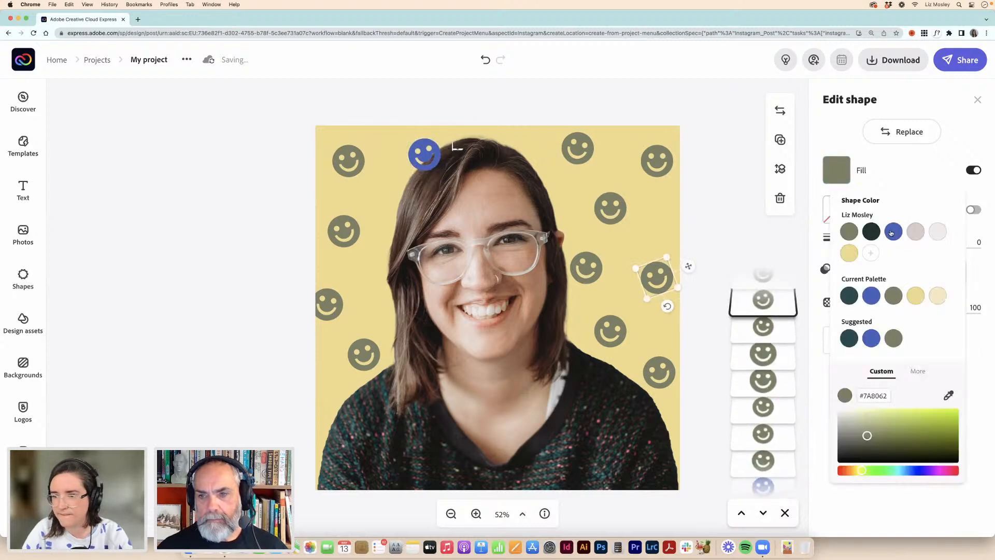
click(888, 231)
Fill the smiley above the left-hand shoulder and the one in the canvas's upper-right corner with brand blue, #4063BB
click(357, 360)
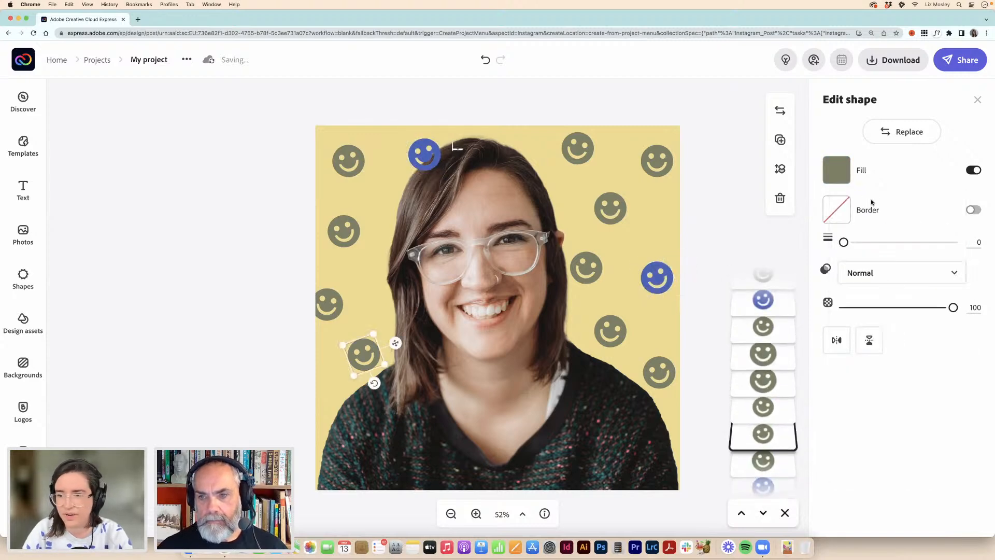
click(836, 170)
click(893, 233)
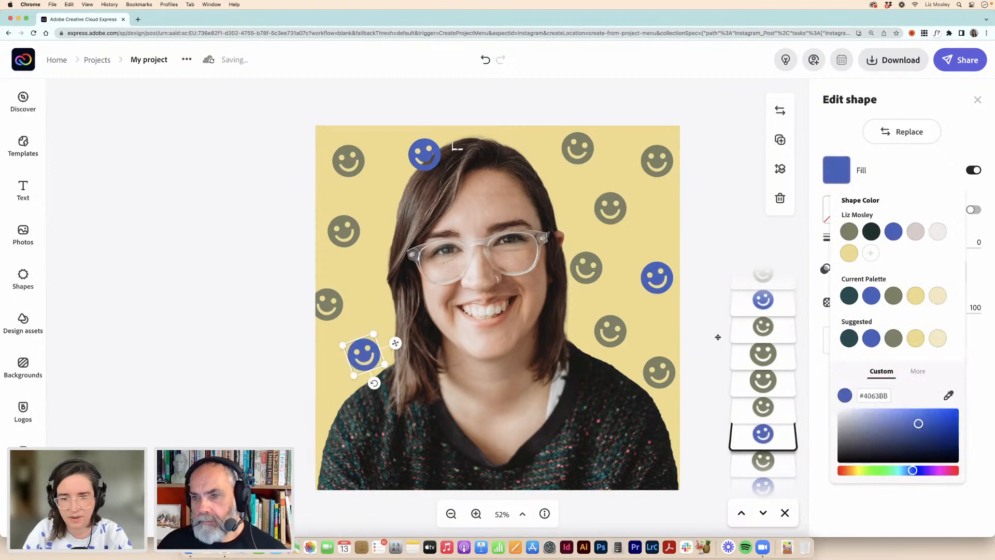
click(662, 159)
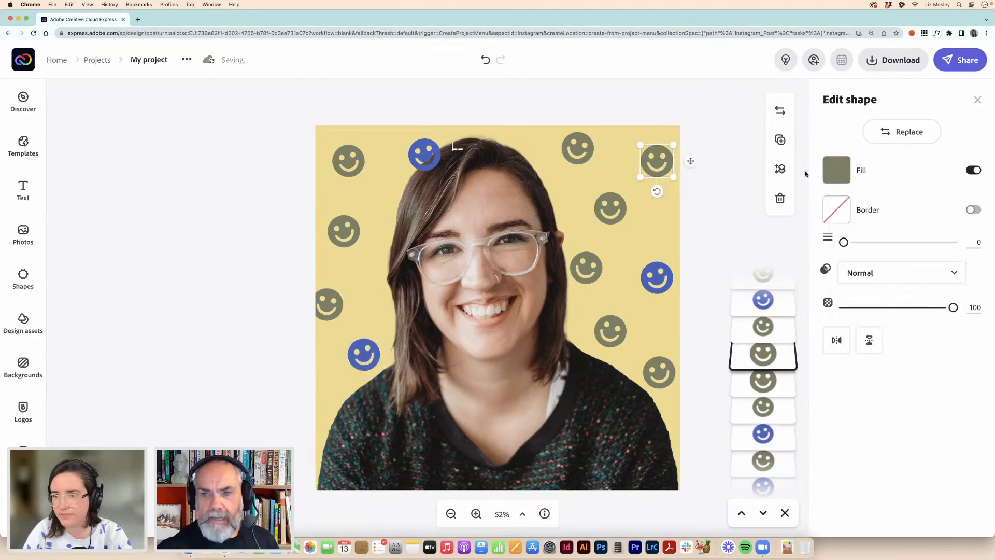
click(836, 170)
click(891, 233)
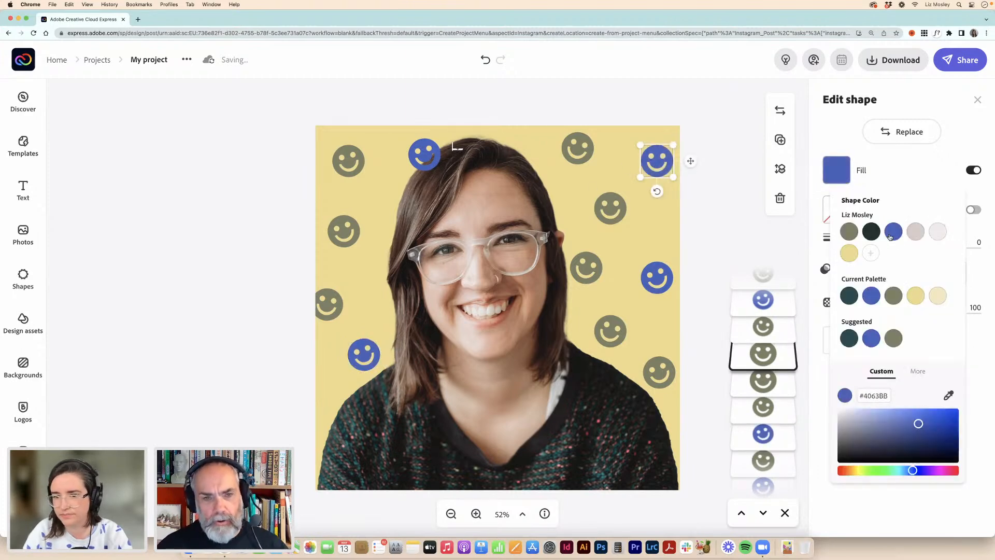
Fill the smiley beside the right-hand forehead and the one beside the left-hand hair with brand dark green, #16332C
click(607, 206)
click(836, 170)
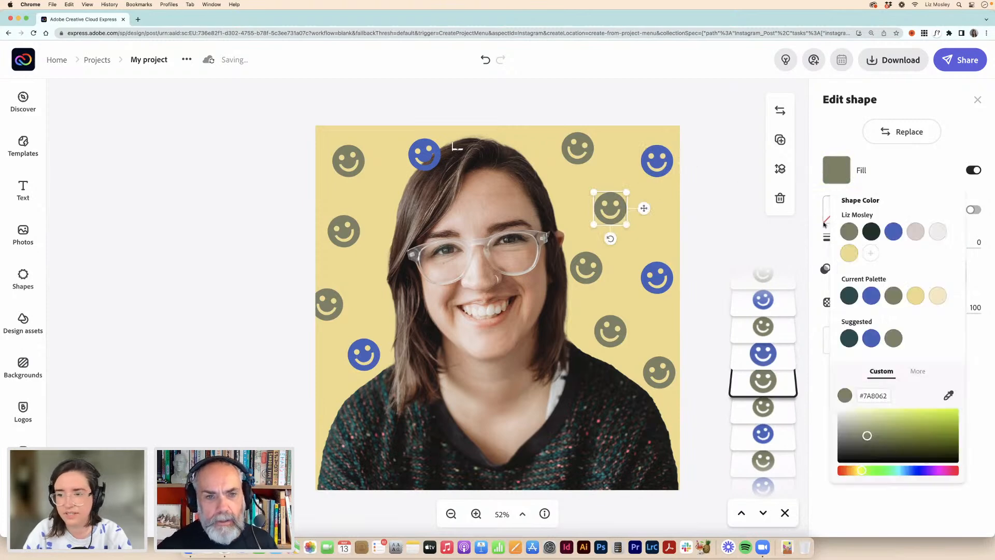
click(872, 232)
click(342, 232)
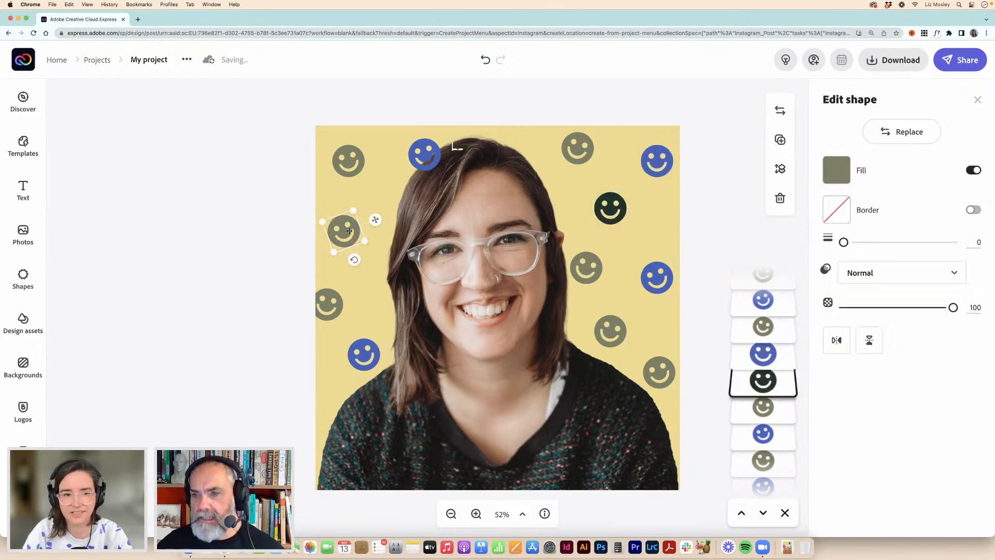
click(836, 169)
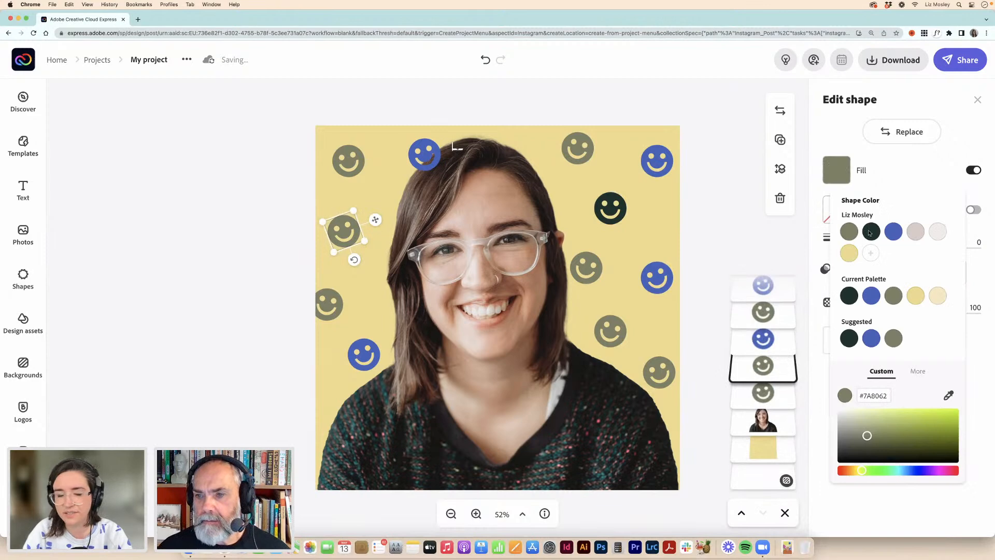
click(869, 232)
Fill the smiley at the canvas's left edge and the one beside the right-hand cheek with brand pale beige, #DCCBC3
click(328, 304)
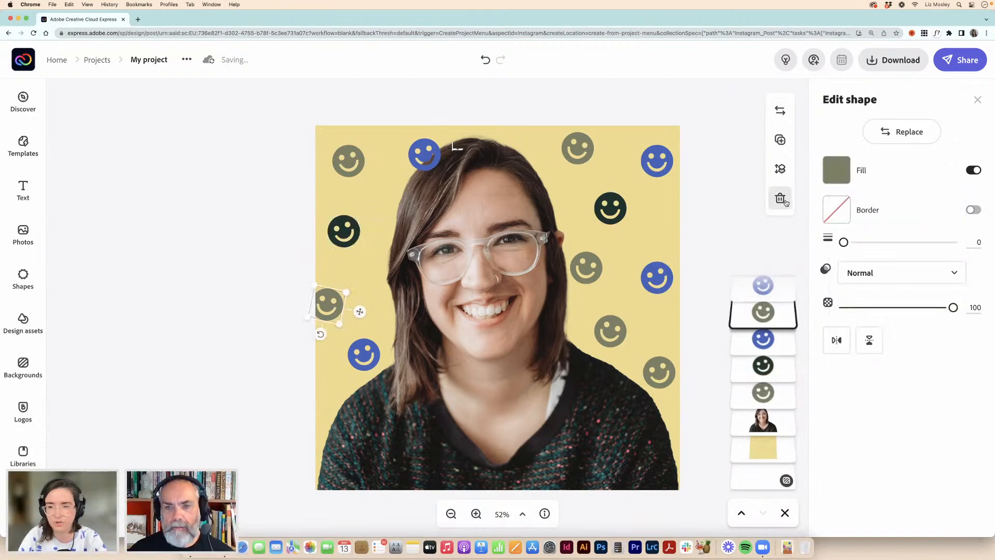
click(836, 171)
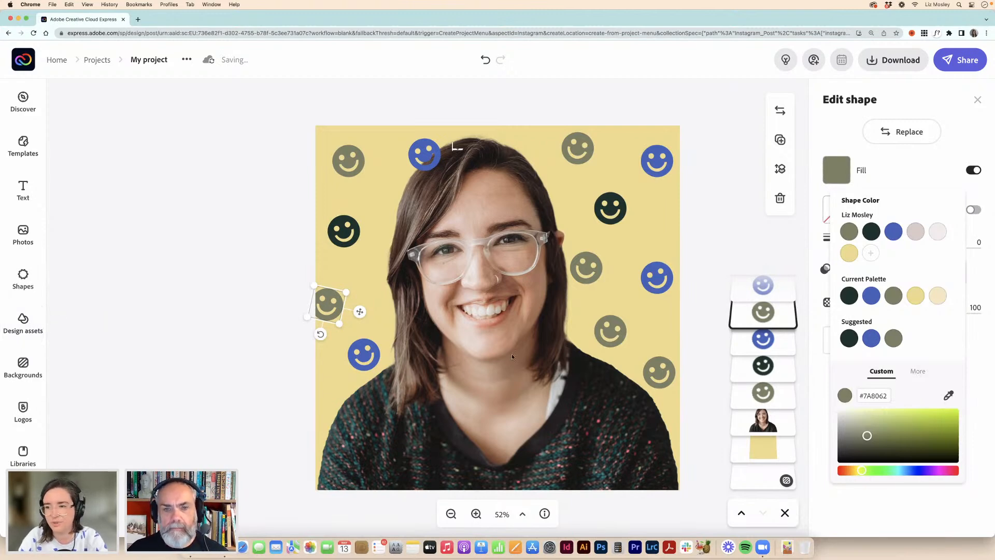
click(914, 232)
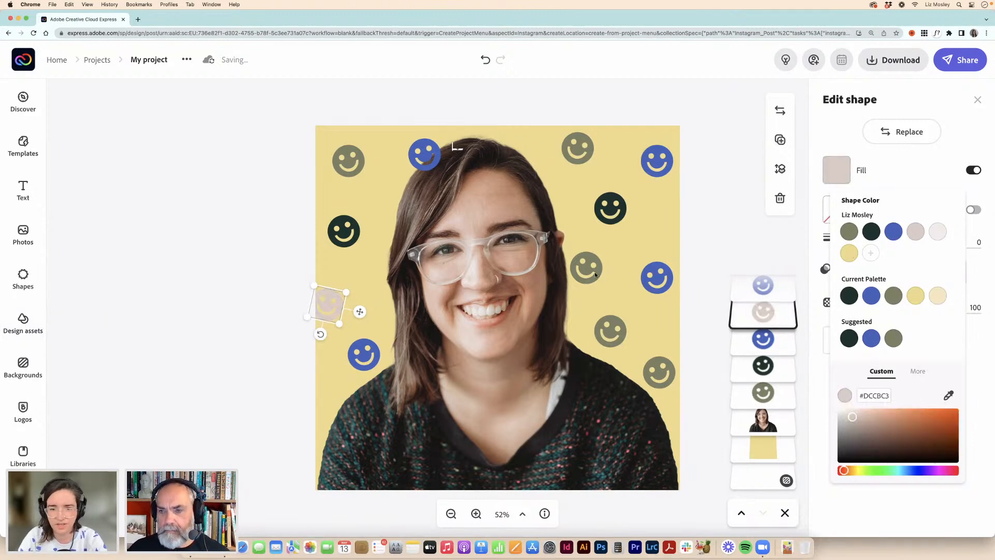
click(591, 267)
click(836, 170)
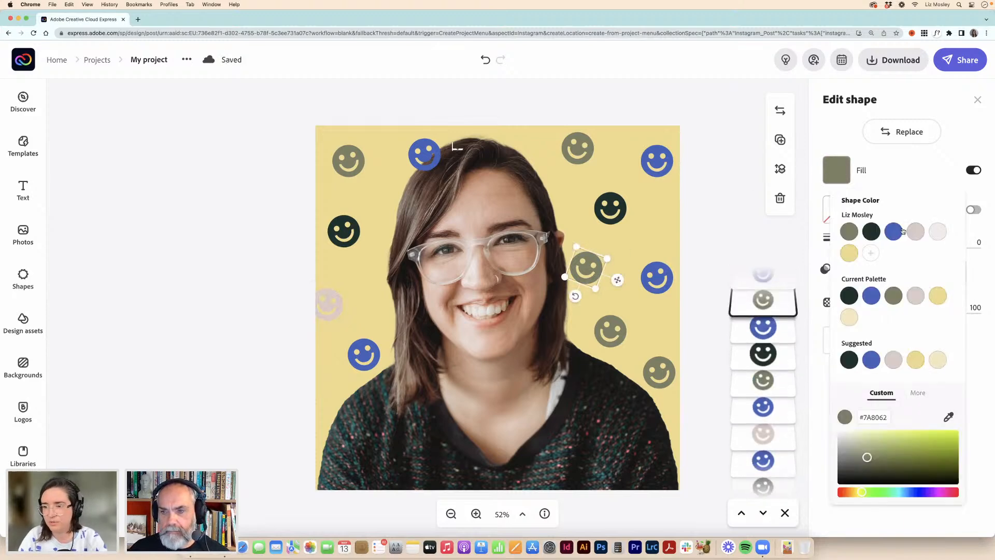
click(913, 236)
Fill the smiley above the right-hand shoulder at the canvas edge with brand dark green, #16332C
click(659, 367)
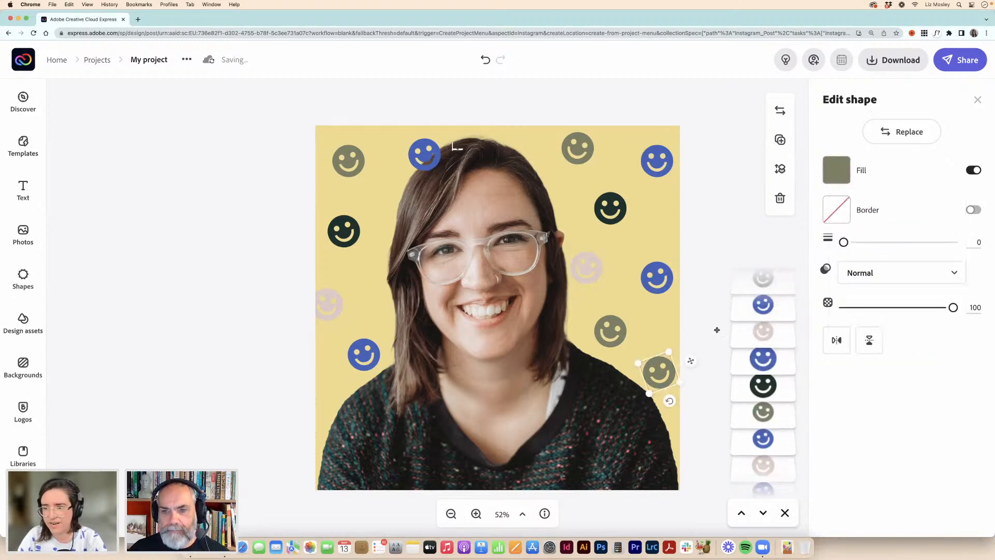
click(837, 170)
click(873, 232)
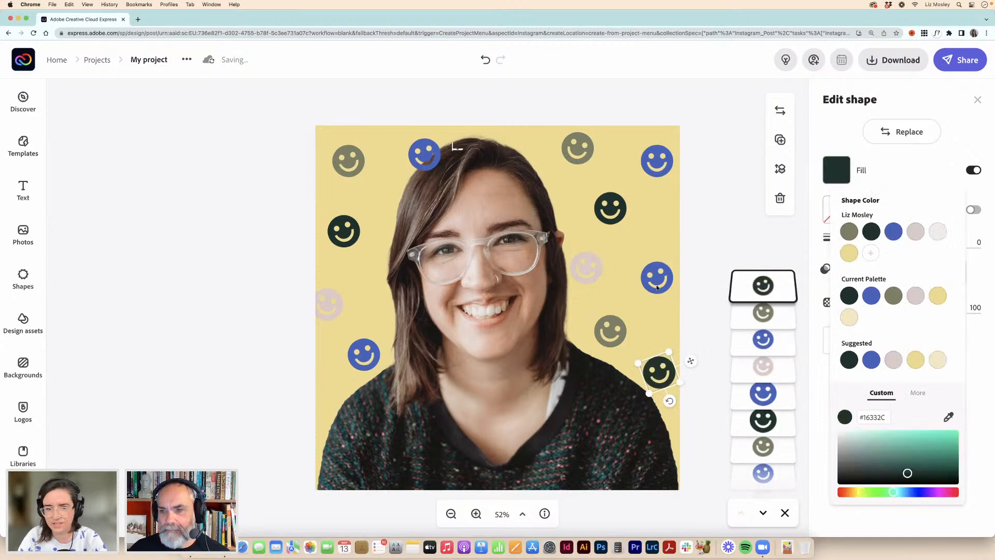
click(698, 219)
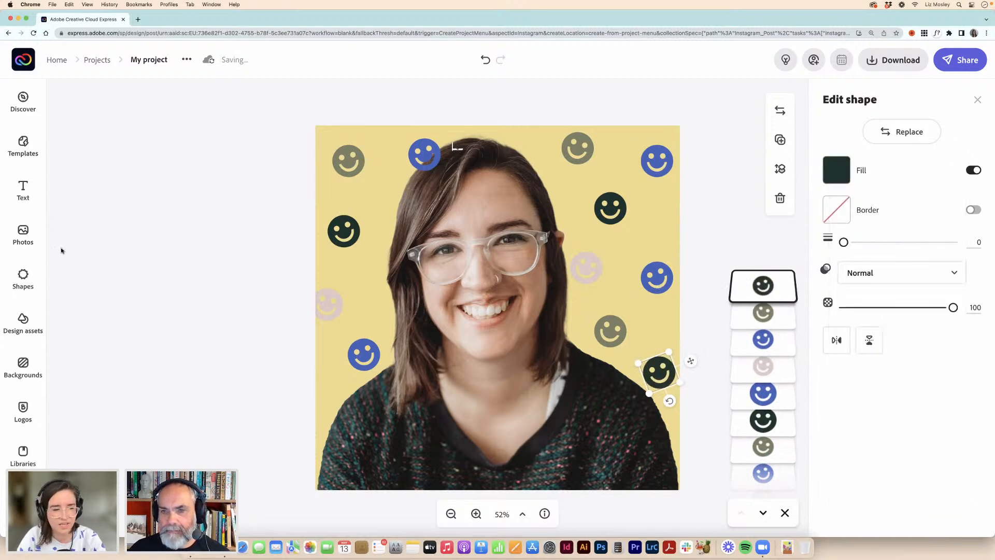
Add the slim solid four-pointed star from the Stars shapes and shrink it to a small sparkle beside the right-hand forehead
click(23, 278)
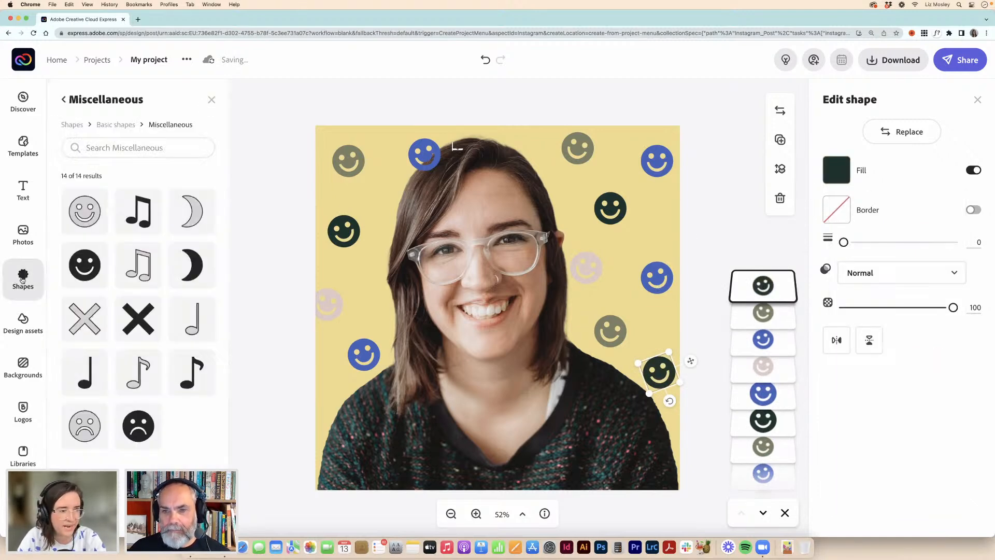
click(65, 101)
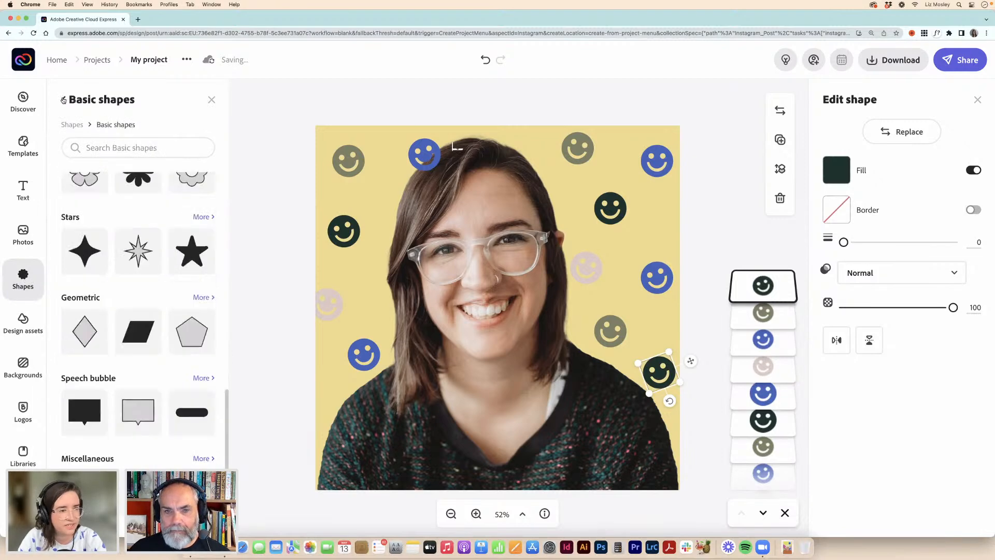
scroll(154, 289, up, 1)
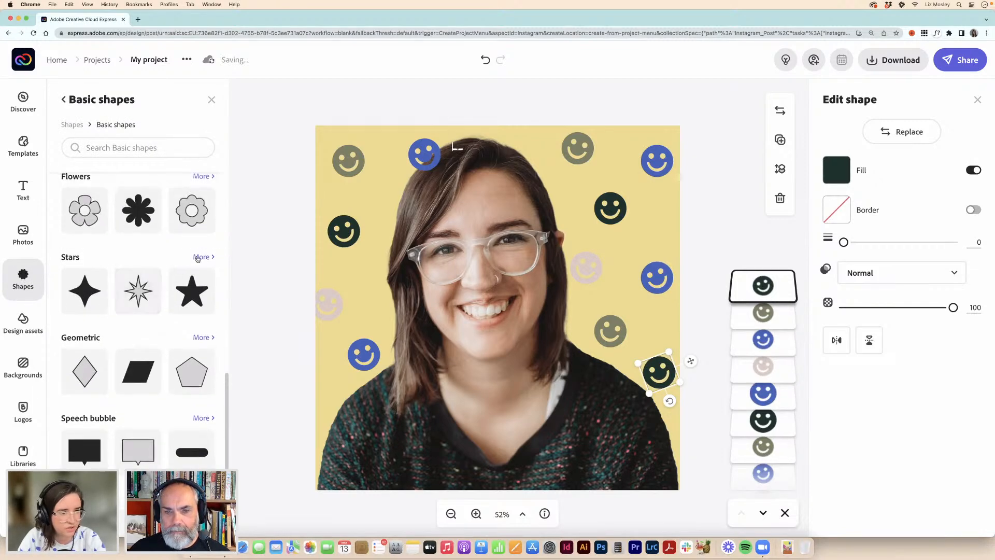
scroll(200, 260, up, 1)
click(201, 305)
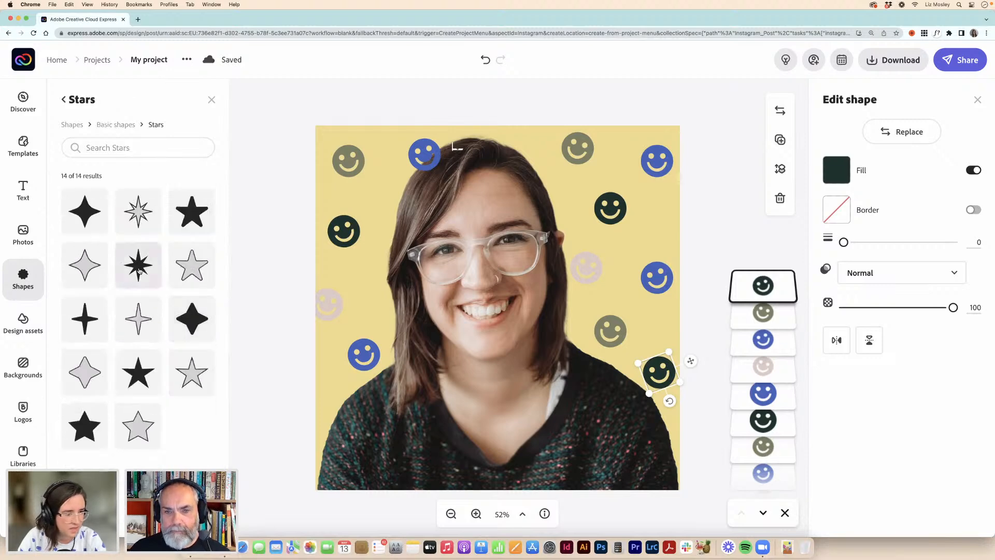
click(84, 318)
click(618, 254)
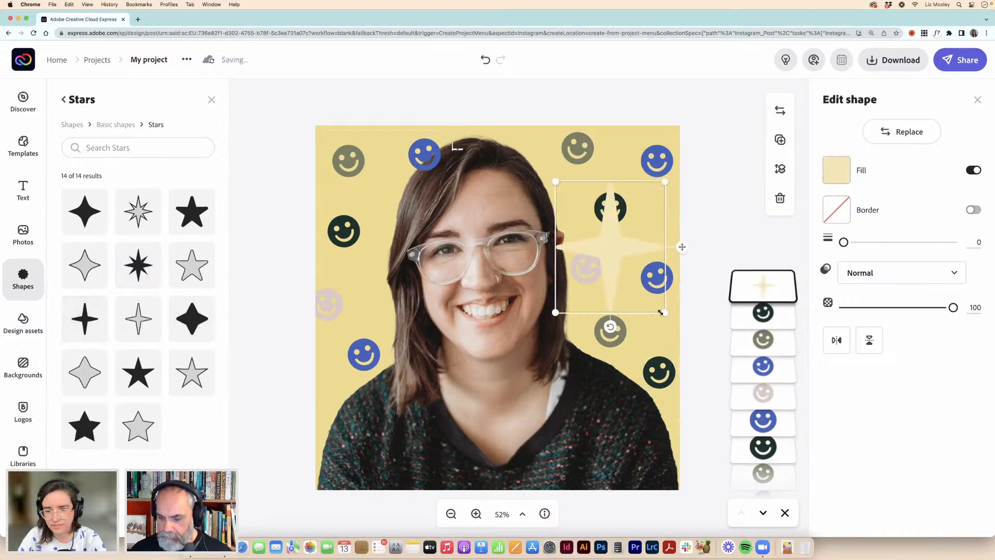
drag(663, 313, 575, 199)
Fill the small star with the brand palette's lightest off-white colour
click(837, 170)
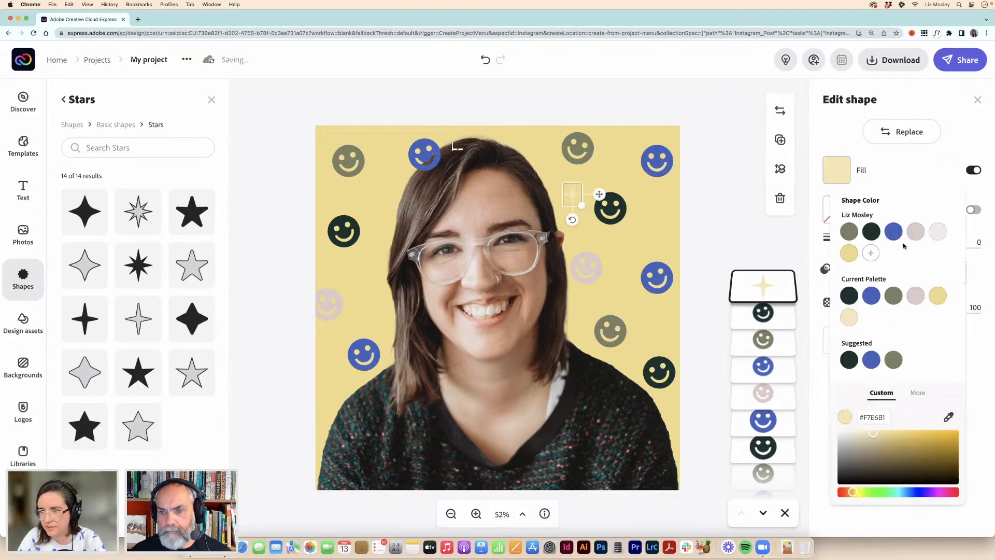
click(938, 231)
click(721, 208)
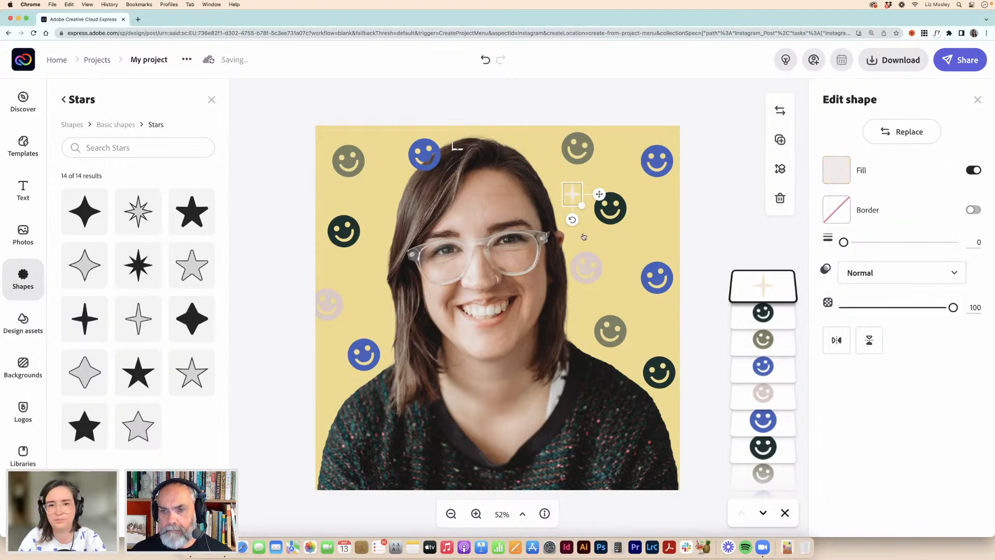
Copy the star and place two duplicates among the upper-right smileys, one above and one right of the dark green smiley
key(super+c)
key(super+v)
drag(582, 205, 622, 169)
key(super+v)
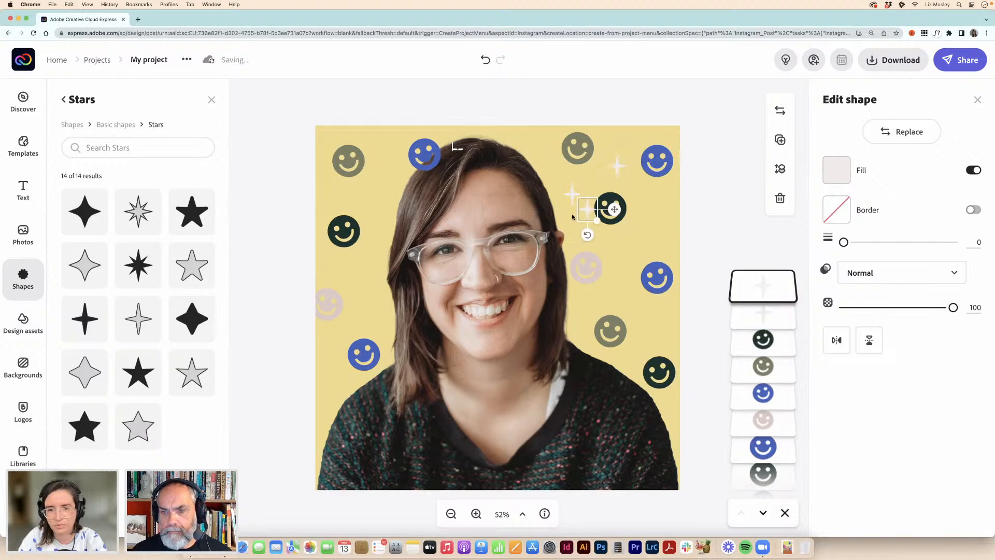
drag(587, 209, 656, 222)
Place three more star copies on the canvas's right side: between the beige and blue smileys, and either side of the lower olive smiley
key(super+v)
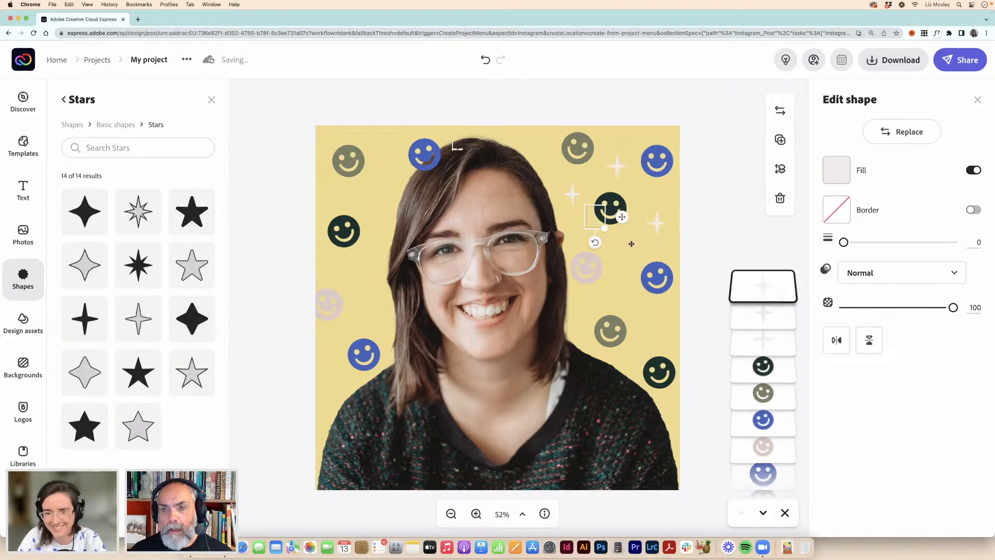
drag(596, 217, 621, 264)
key(super+v)
drag(602, 223, 657, 330)
key(super+v)
drag(605, 231, 583, 313)
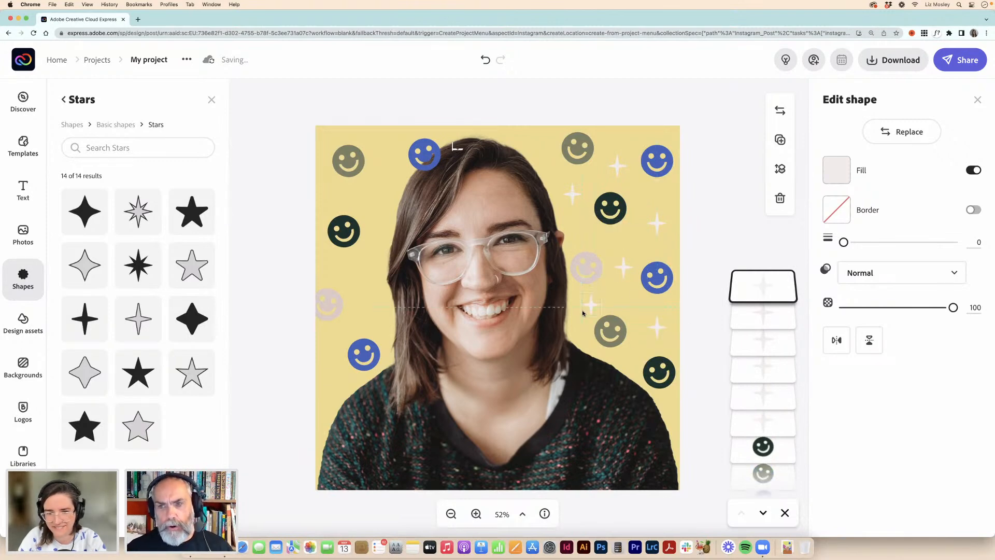
shift+click(623, 267)
shift+click(657, 223)
key(super+g)
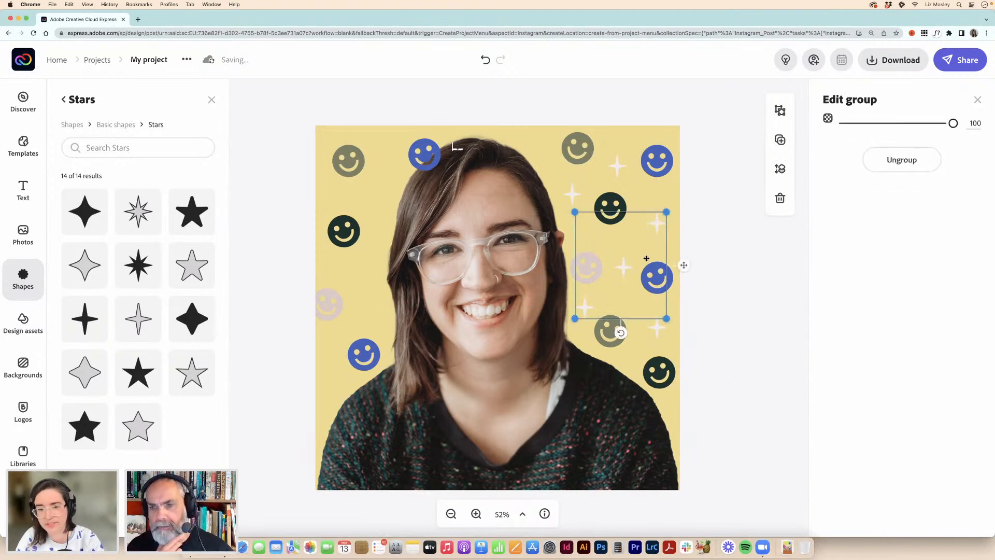
key(super+z)
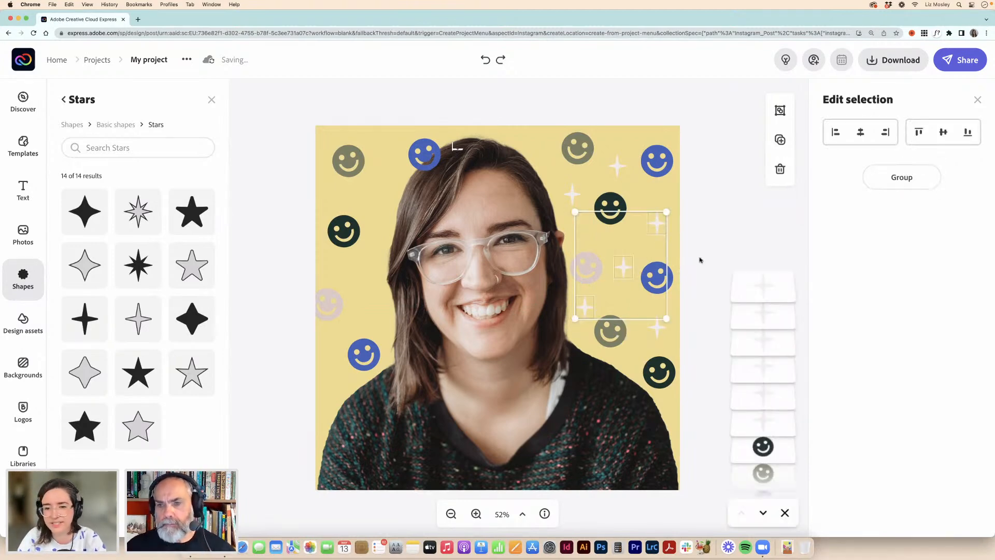
Place three star copies on the canvas's left side: beside the beige smiley, above the shoulder edge, and beside the upper hair
click(657, 325)
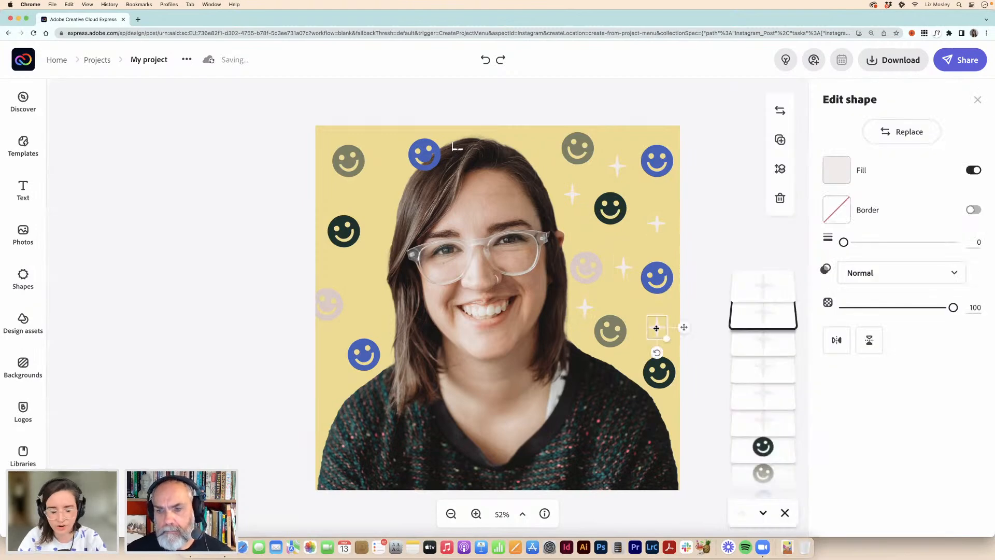
drag(656, 328, 368, 309)
key(super+v)
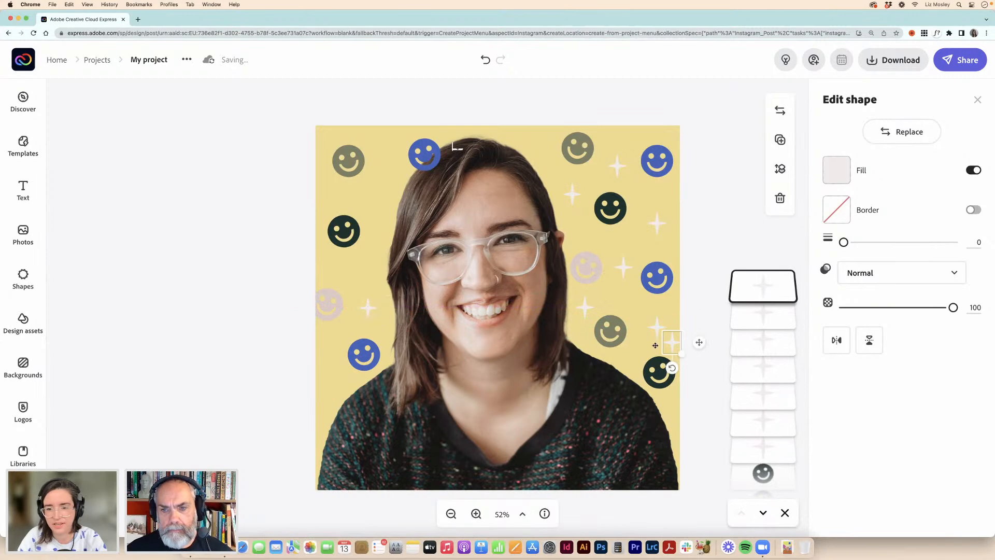
drag(673, 345, 336, 383)
key(super+v)
drag(680, 350, 378, 196)
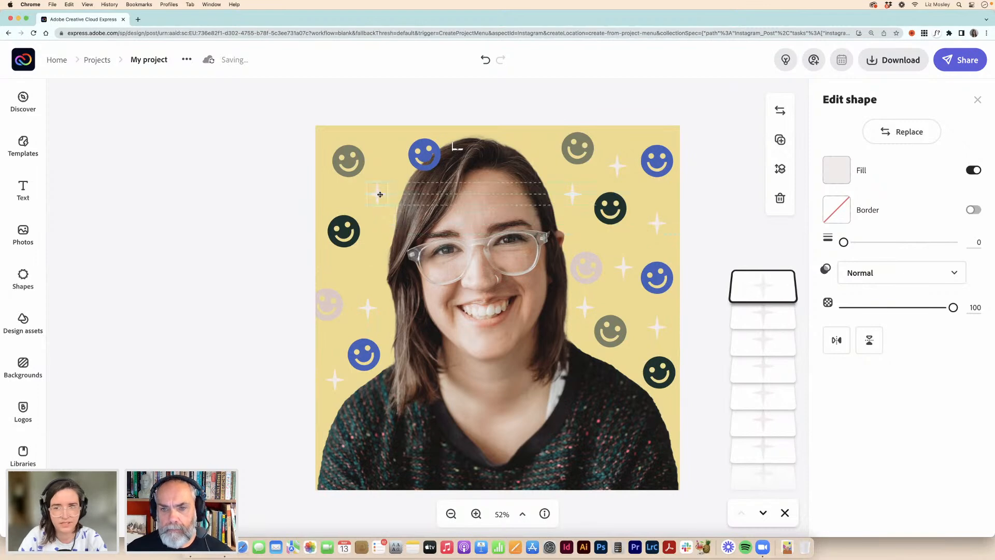
Add a star above the left-hand dark green smiley, spacing it out by shifting that smiley right and the upper hair star upward
key(super+v)
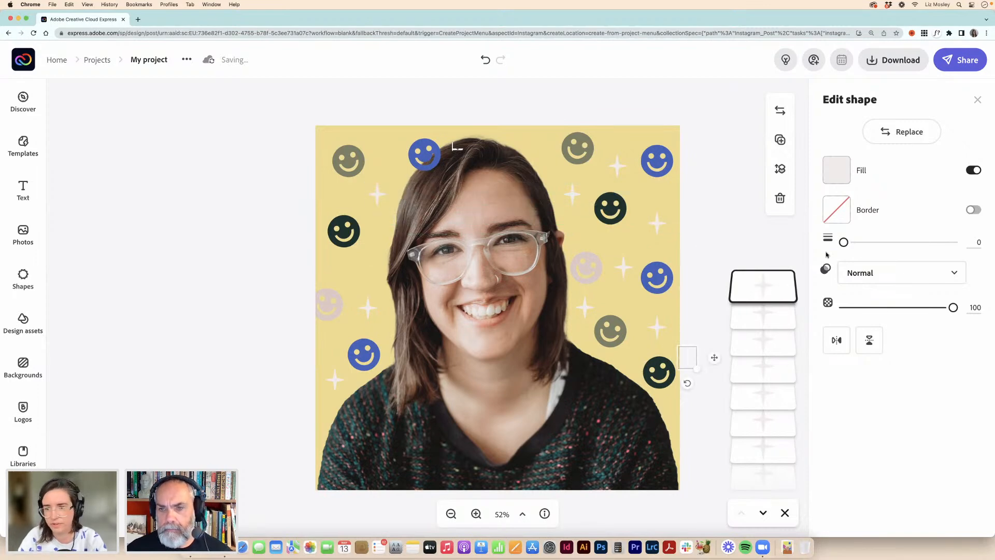
drag(689, 360, 387, 165)
mouse_move(325, 192)
mouse_down()
mouse_move(362, 202)
mouse_move(335, 196)
mouse_up()
drag(347, 232, 366, 242)
drag(334, 196, 333, 204)
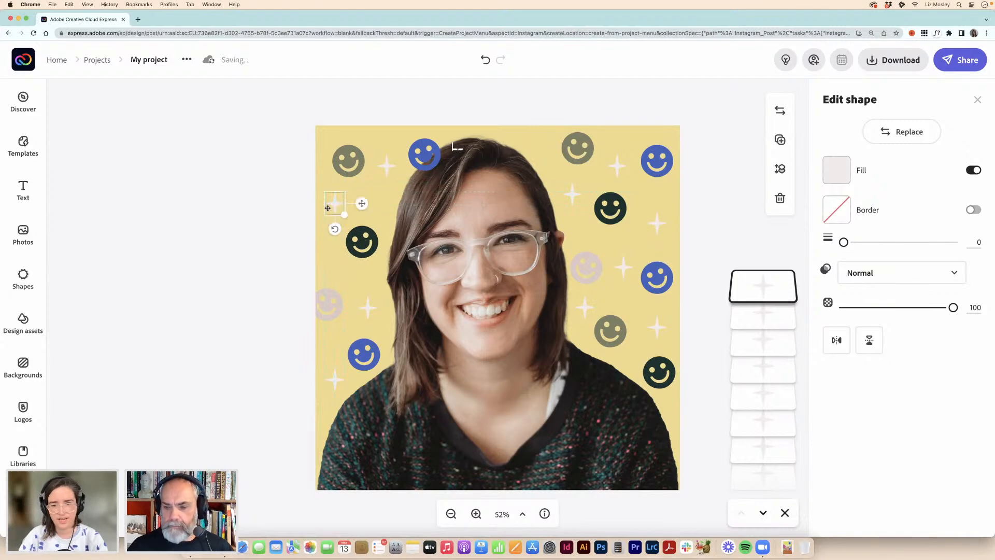
click(242, 220)
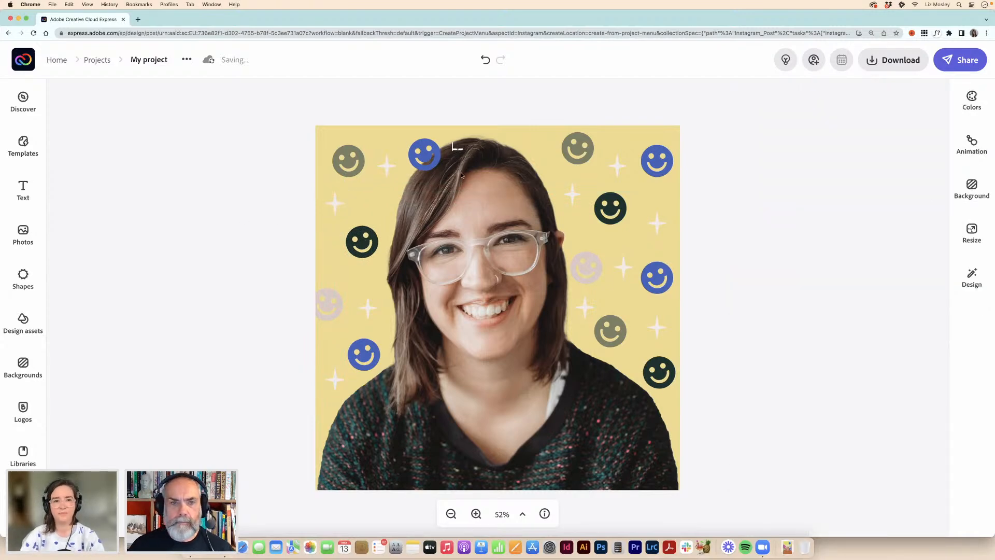
Nudge the olive smiley in the canvas's upper-left corner slightly up and left
click(376, 175)
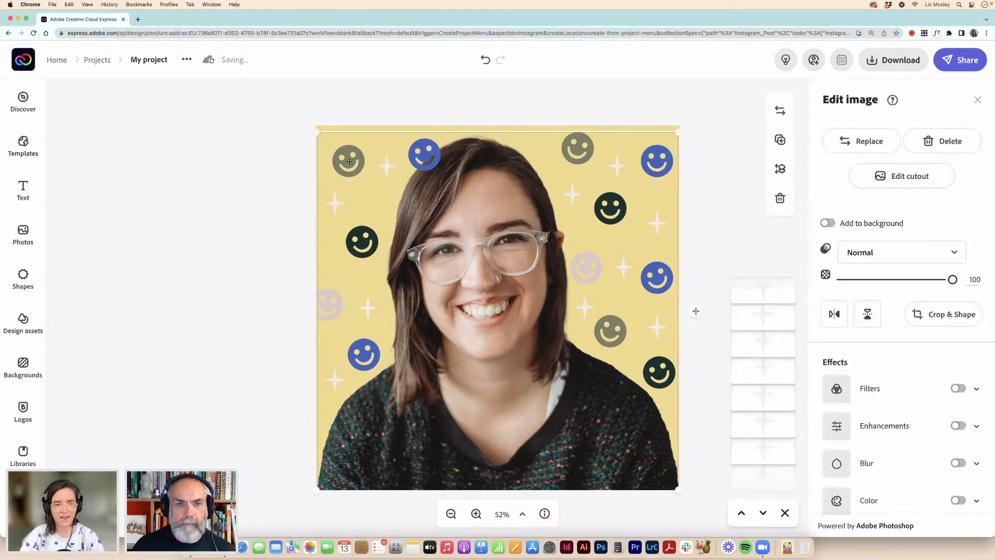
click(348, 158)
drag(348, 157, 342, 152)
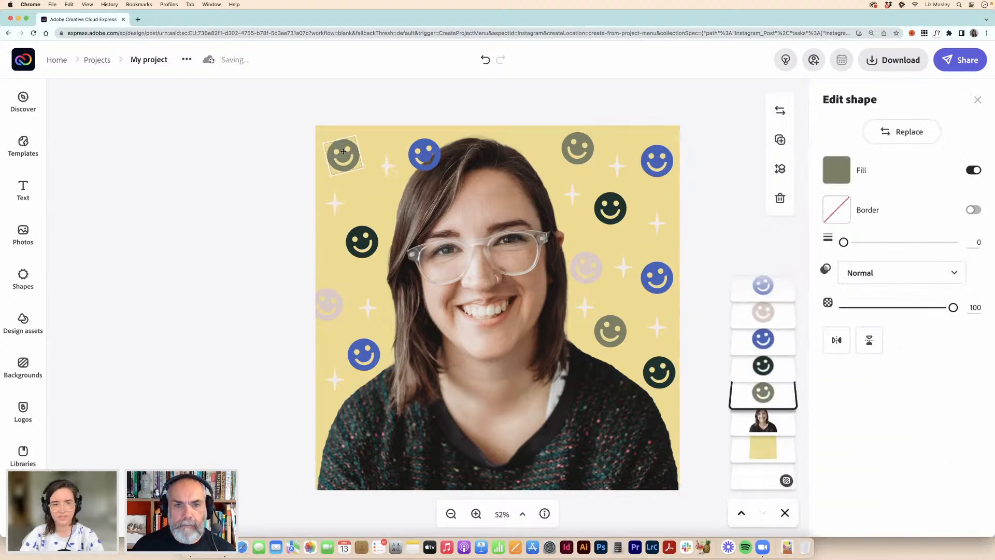
click(248, 212)
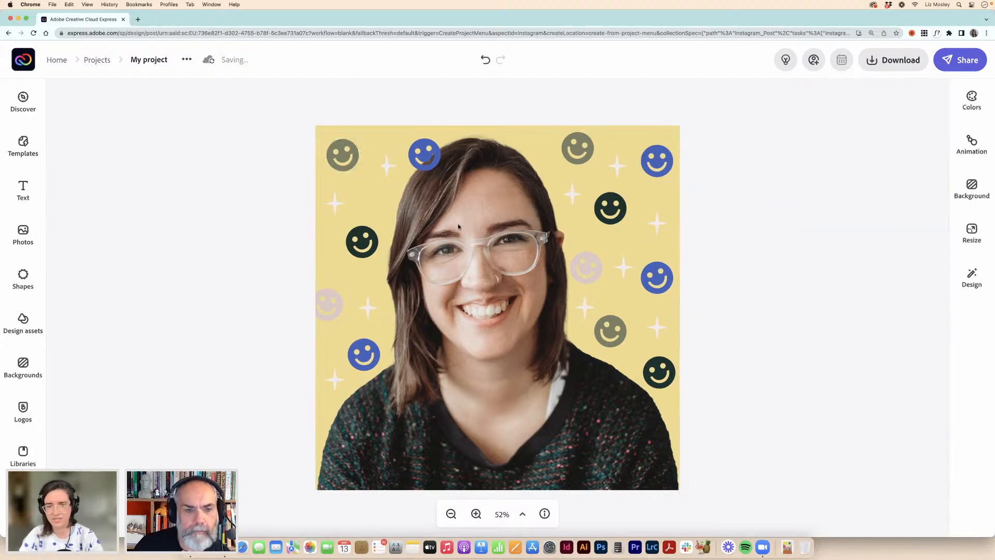
Move the cut-out headshot layer to the top of the stack, in front of all smileys and stars
click(630, 427)
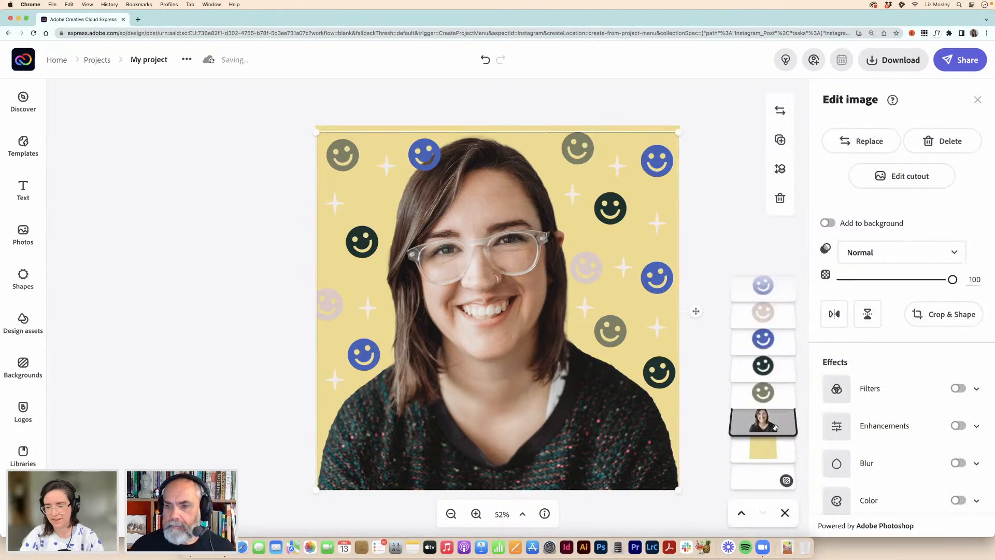
drag(776, 427, 744, 268)
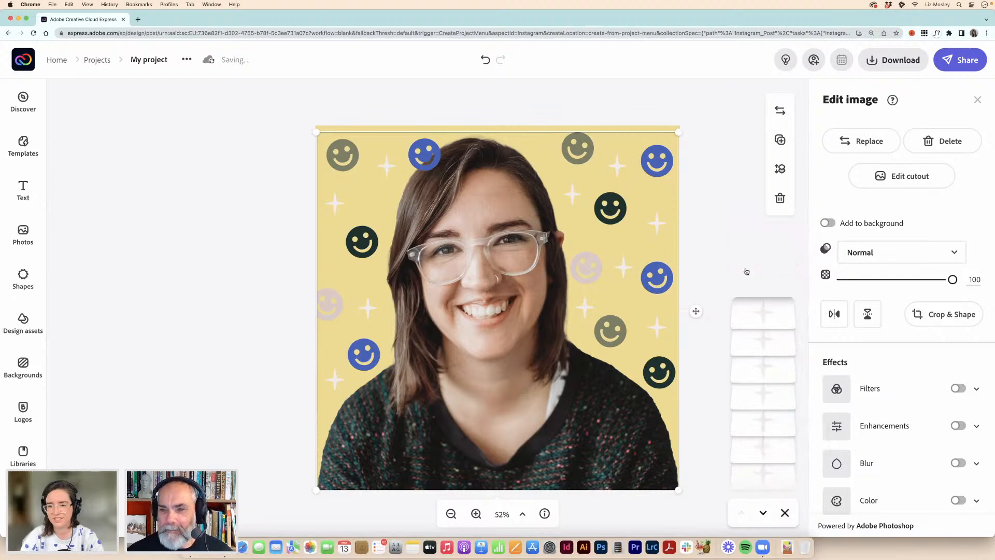
click(377, 116)
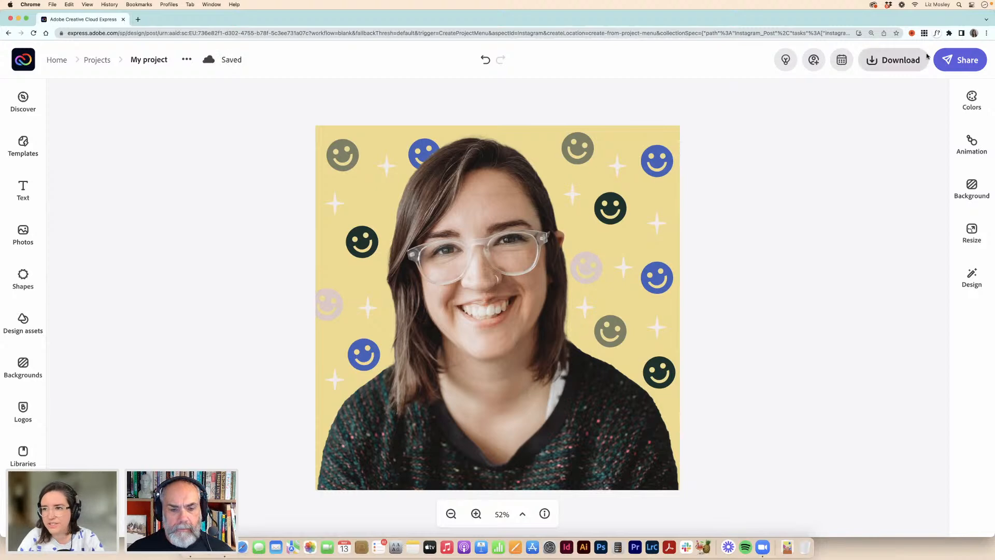
Download the finished design as a PNG with a solid colour background
click(892, 62)
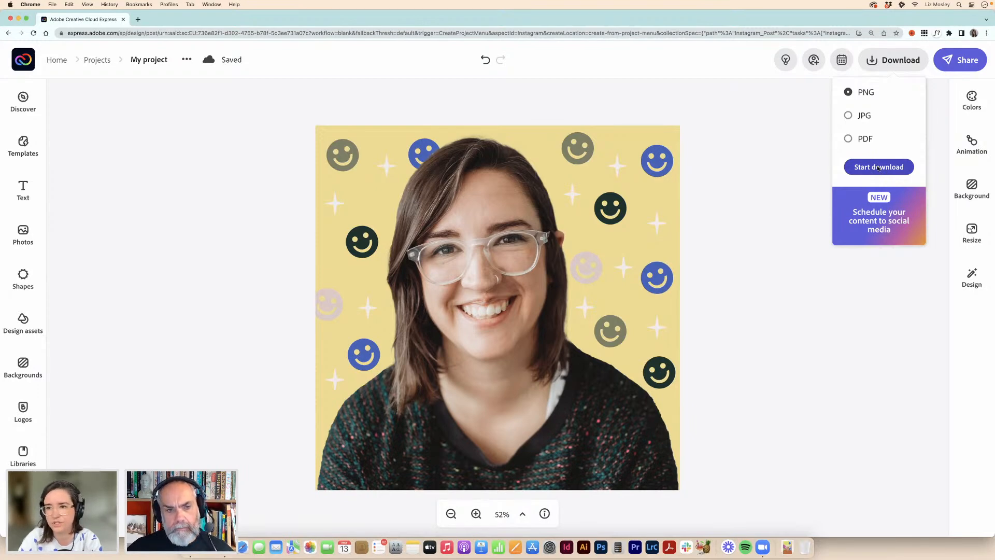
click(879, 167)
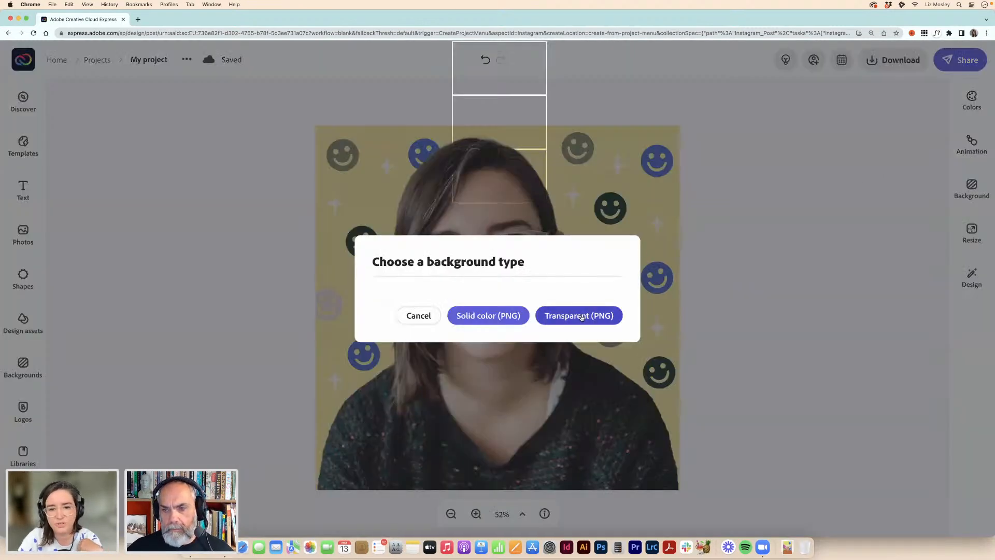
click(484, 316)
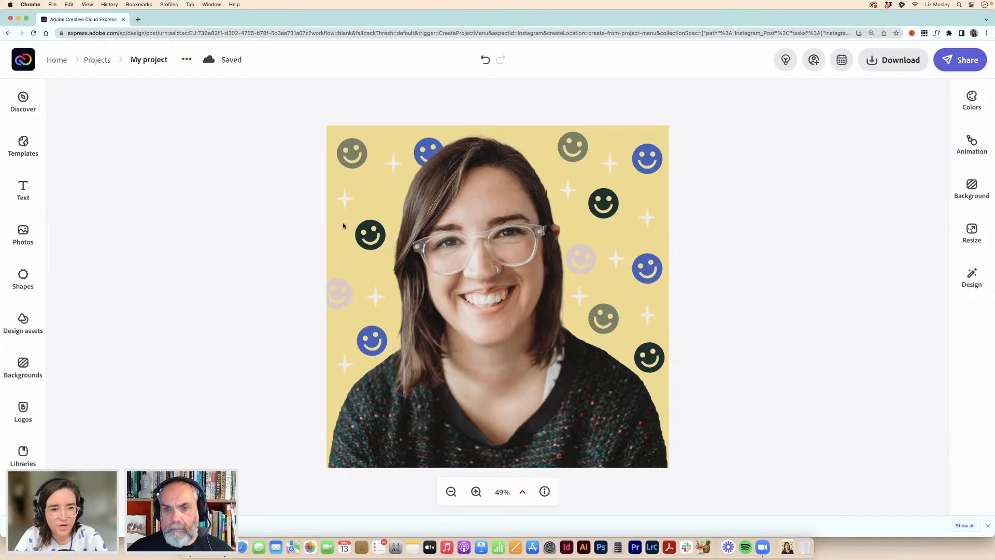
Duplicate My project from the projects overview, naming the copy with the pictured woman's first name plus 2, and open the copy for editing
click(97, 61)
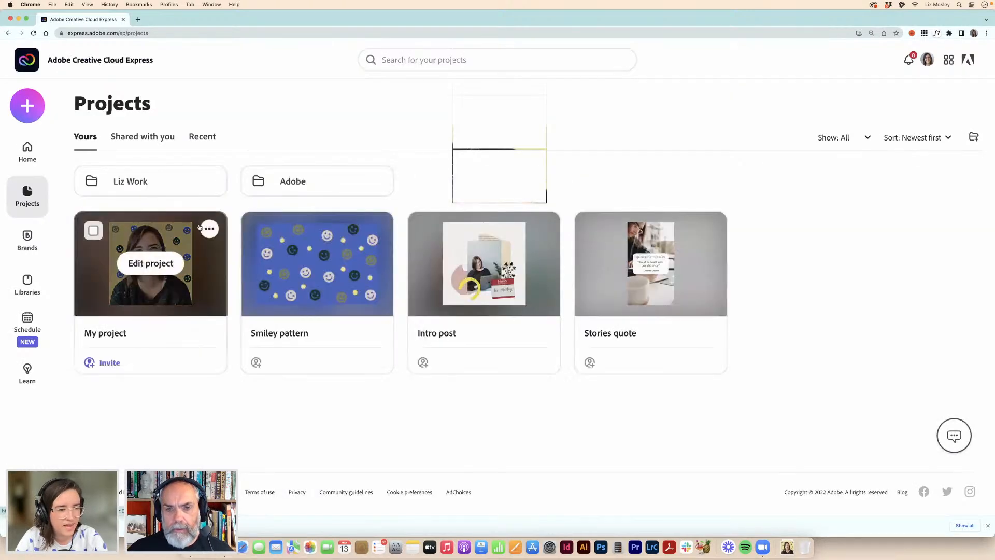
click(207, 229)
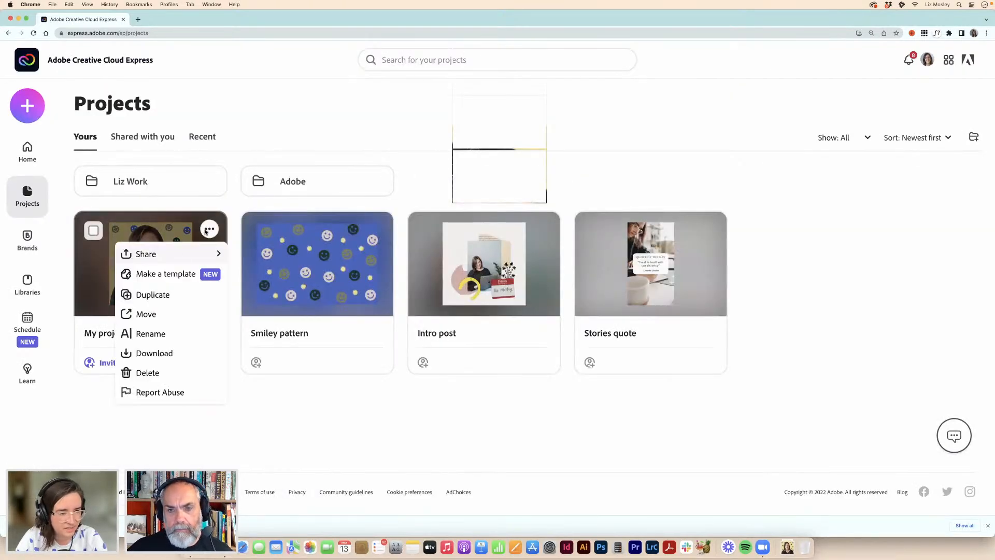
click(151, 295)
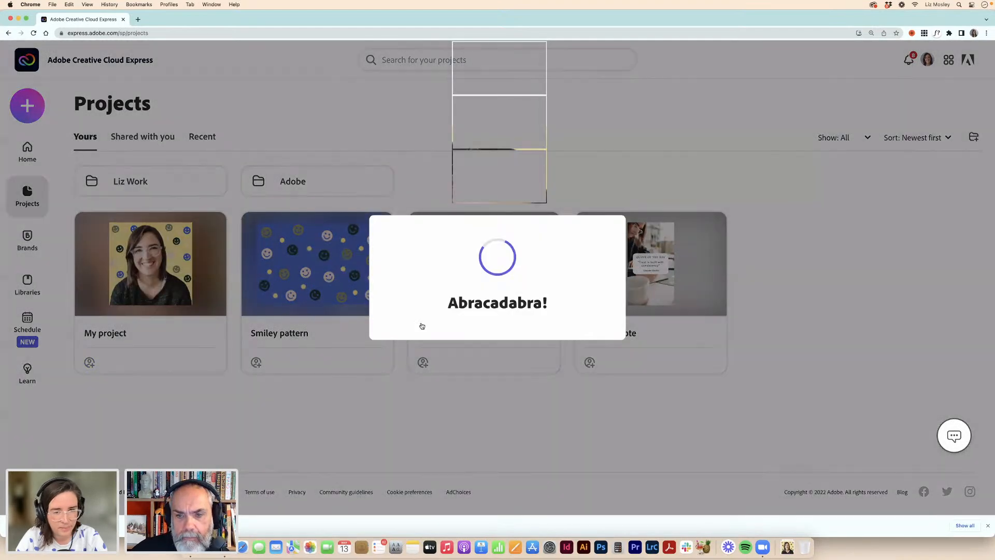
key(BackSpace)
key(BackSpace)
key(BackSpace)
key(BackSpace)
key(BackSpace)
key(BackSpace)
key(BackSpace)
key(BackSpace)
key(BackSpace)
key(BackSpace)
key(BackSpace)
key(BackSpace)
key(BackSpace)
key(BackSpace)
key(BackSpace)
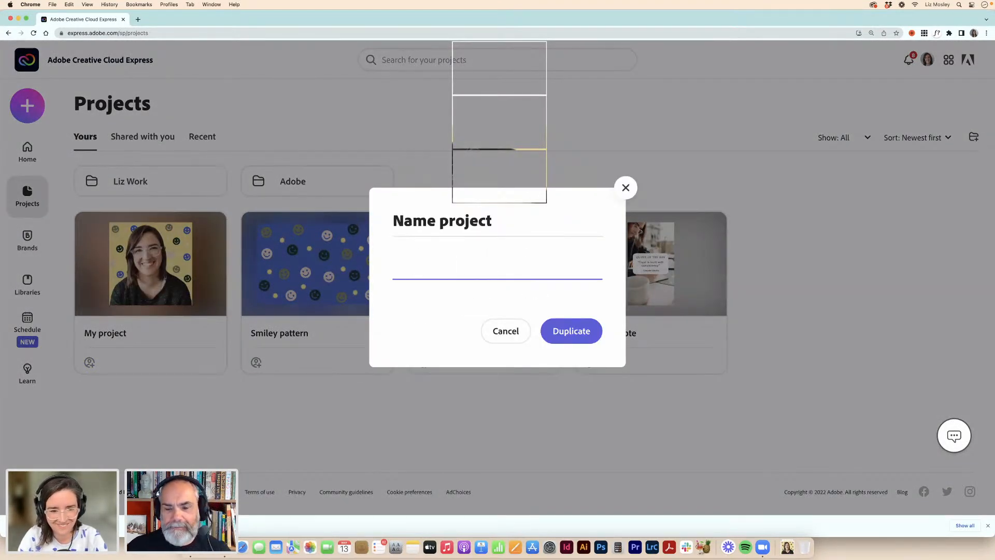
text(Liz 2)
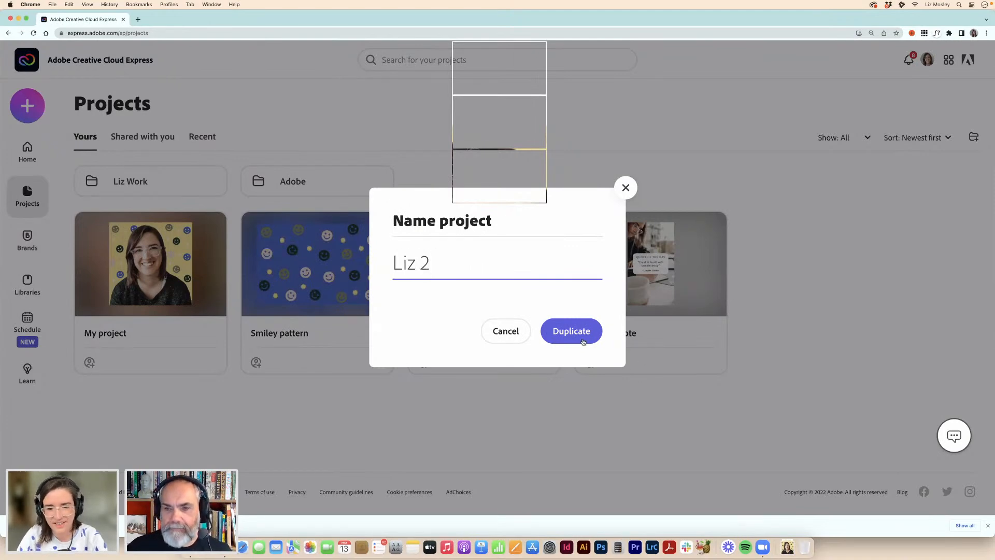
click(541, 338)
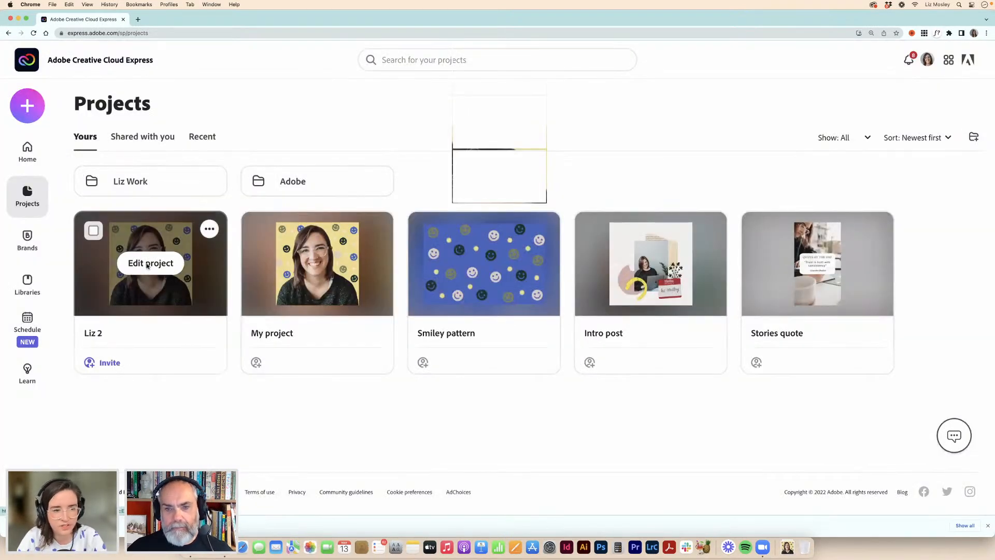
click(147, 264)
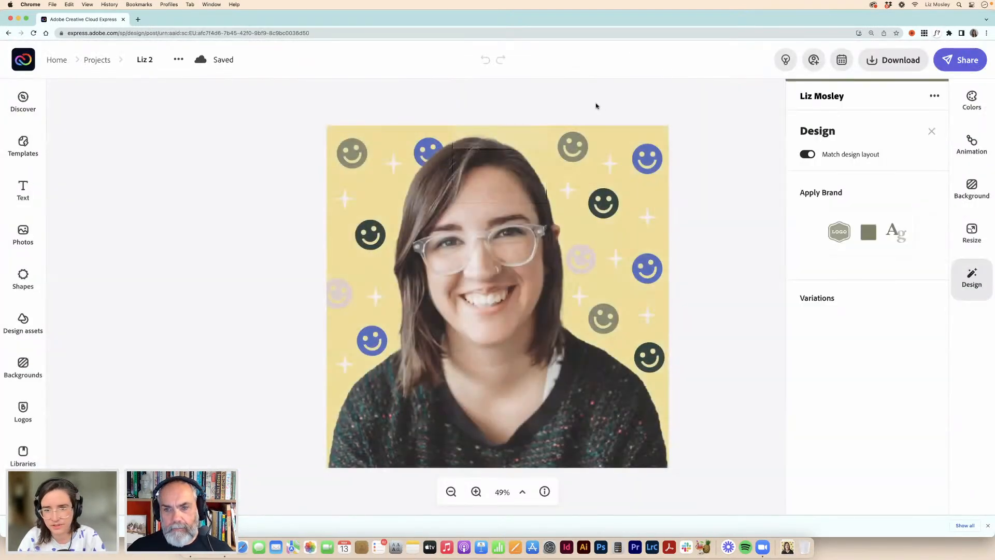
Move the cut-out headshot down the canvas and delete the yellow background together with the upper smileys and stars
drag(589, 101, 682, 235)
click(682, 236)
click(659, 178)
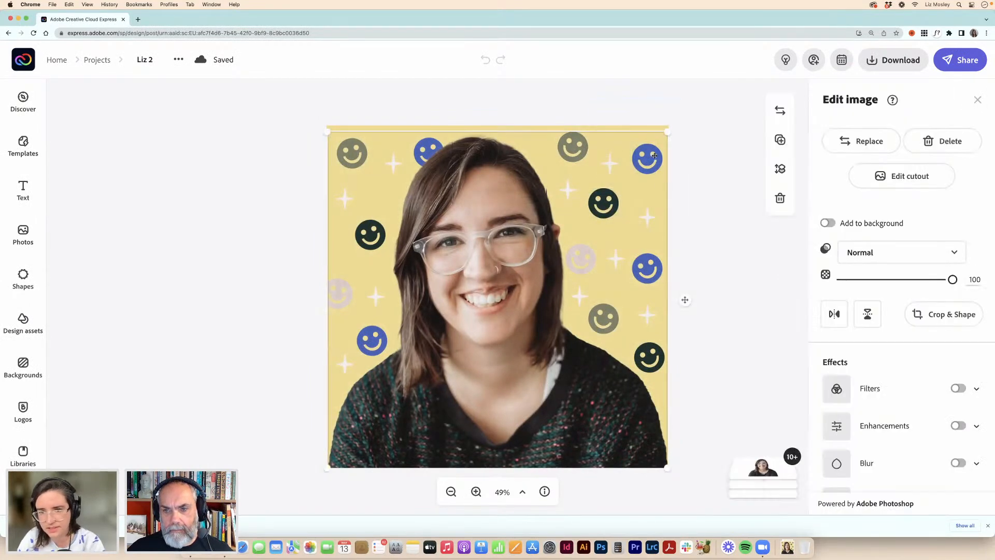
drag(471, 301, 476, 490)
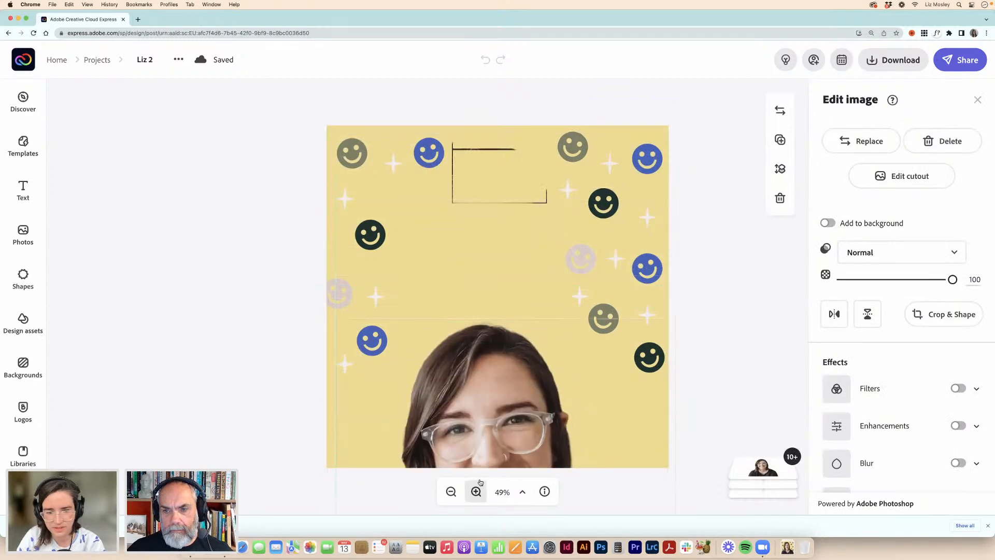
drag(368, 194, 701, 272)
key(Delete)
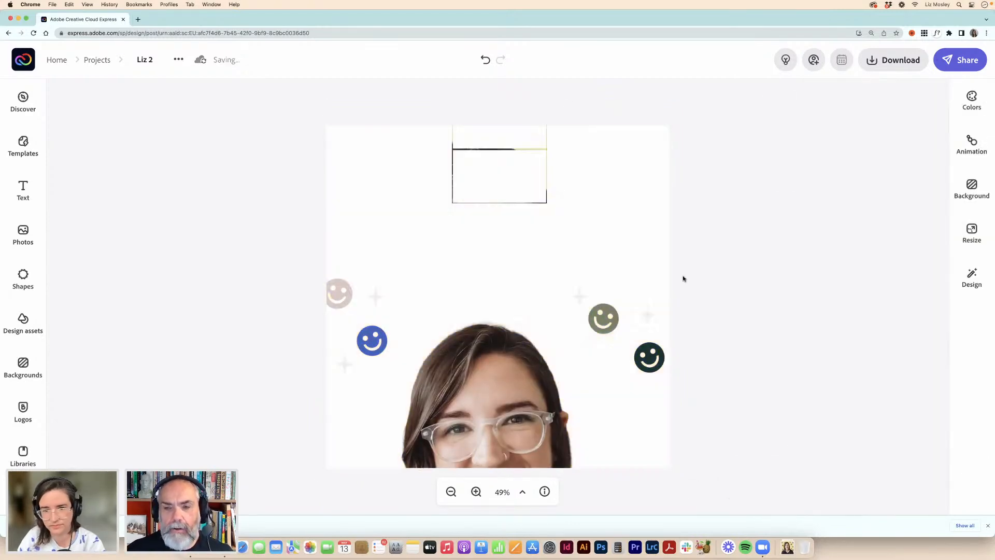
Delete the two remaining stars near the olive smiley, the beige smiley and the star beside it
click(612, 319)
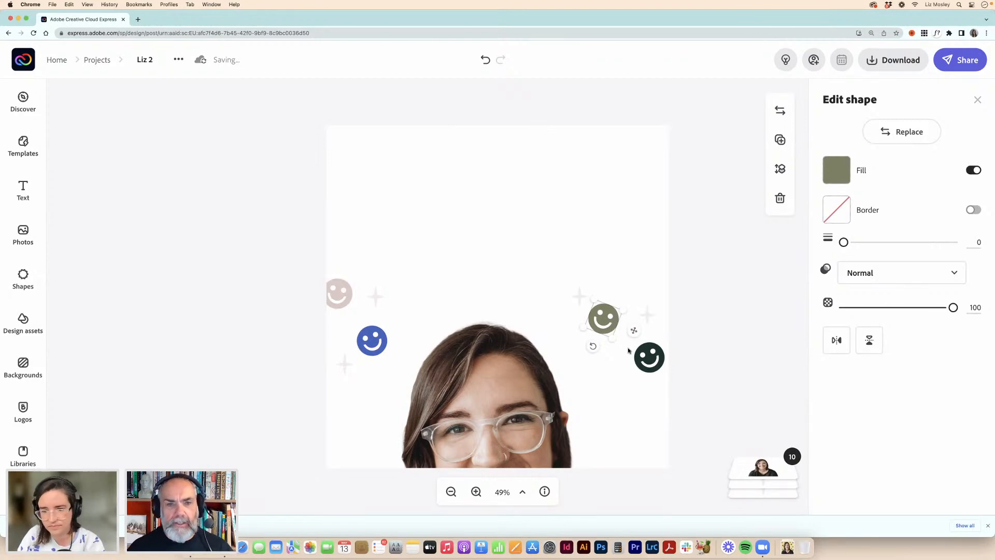
click(646, 317)
click(647, 314)
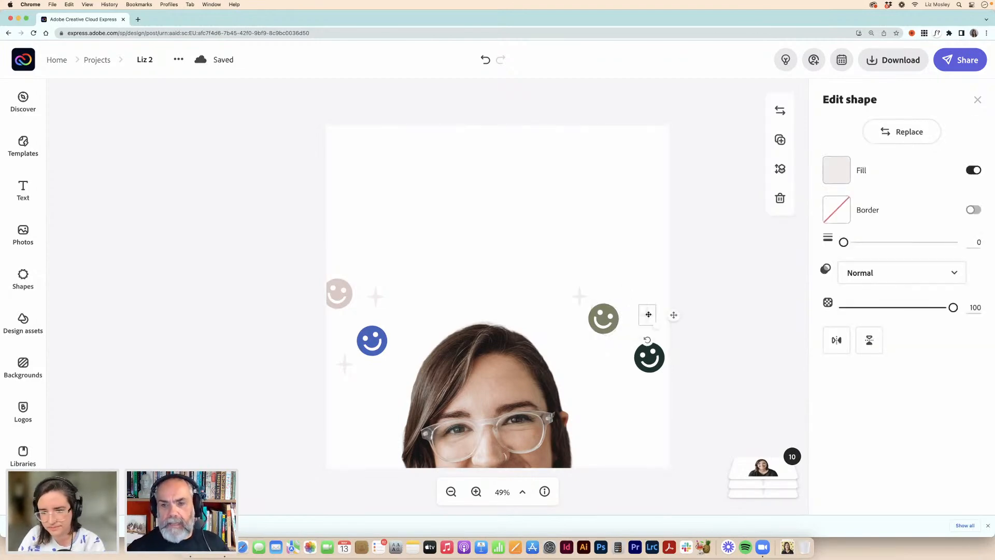
key(Delete)
click(578, 296)
key(Delete)
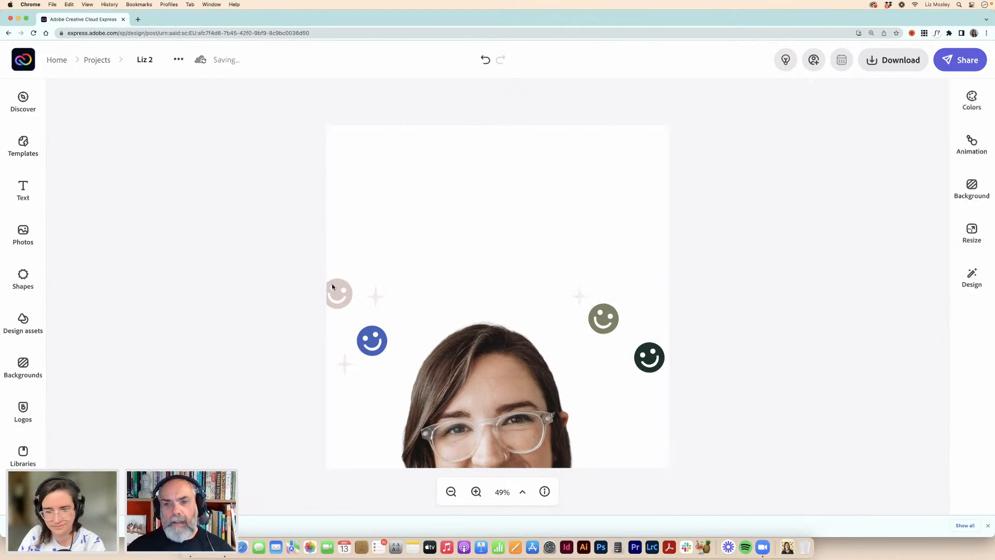
click(340, 290)
key(Delete)
click(375, 295)
key(Delete)
Delete the last smileys and star behind the headshot, and reposition the headshot with its base on the canvas's lower edge
click(374, 338)
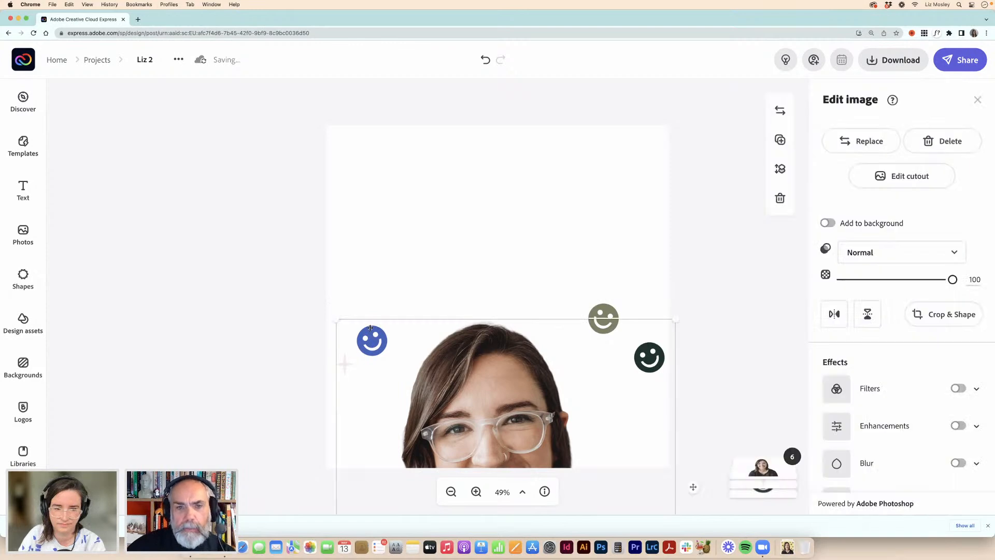
drag(463, 317, 501, 144)
drag(329, 320, 660, 406)
key(Delete)
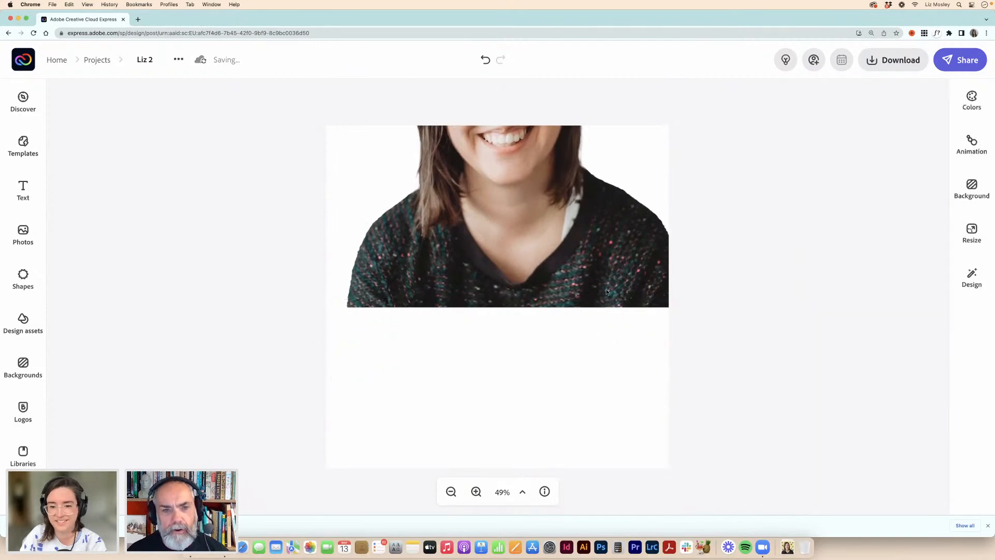
drag(576, 253, 573, 405)
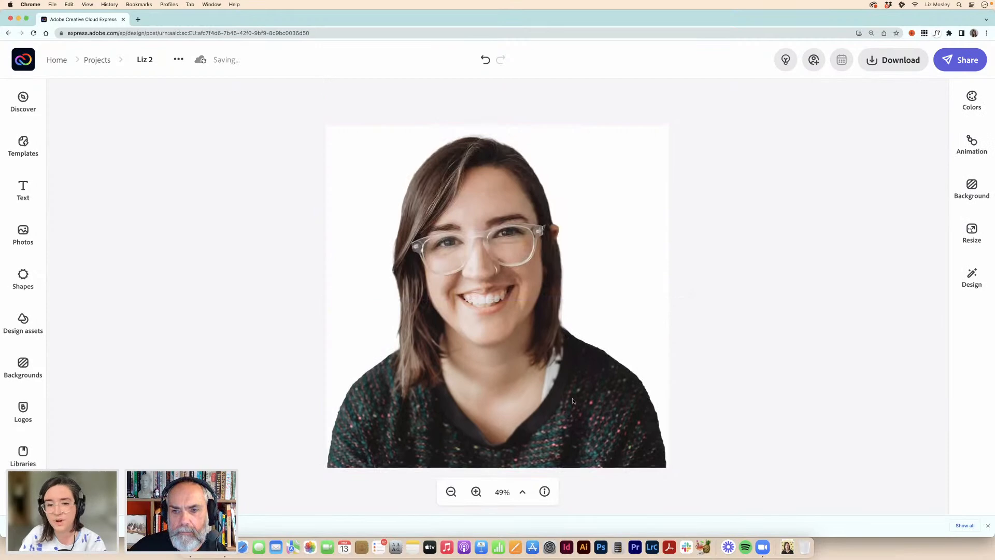
drag(498, 212, 501, 220)
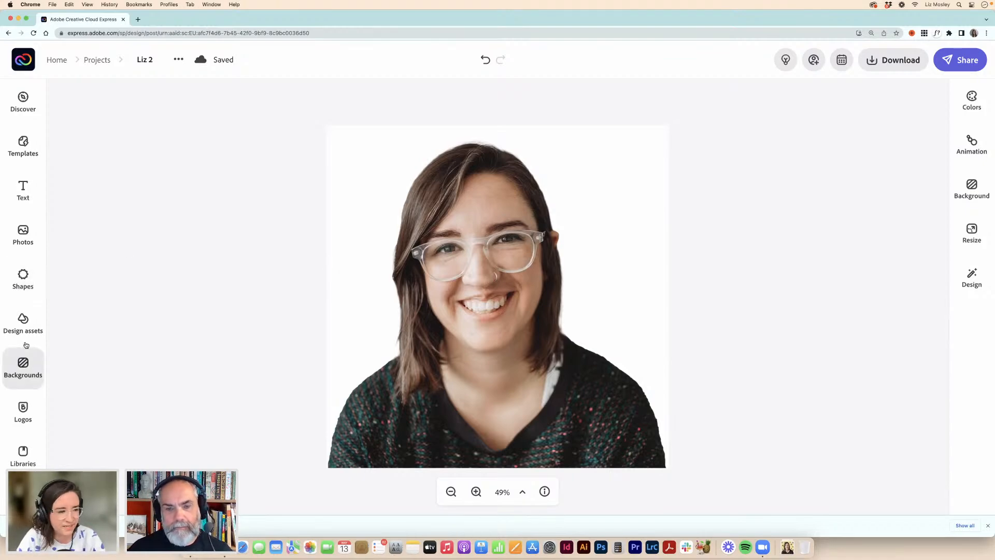
Add the black-and-white letter pattern from the Stationery backgrounds to the canvas as a freely movable image
click(24, 368)
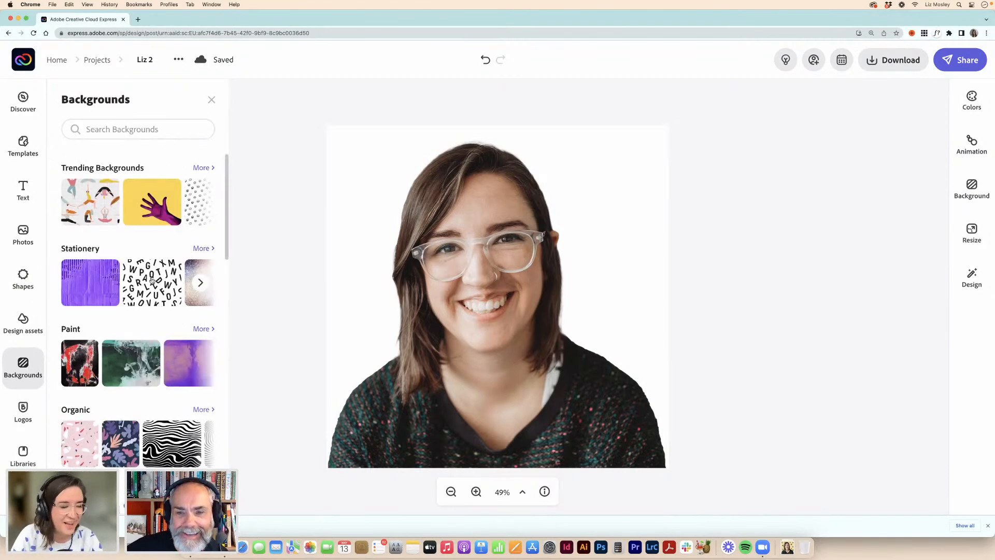
scroll(151, 280, down, 3)
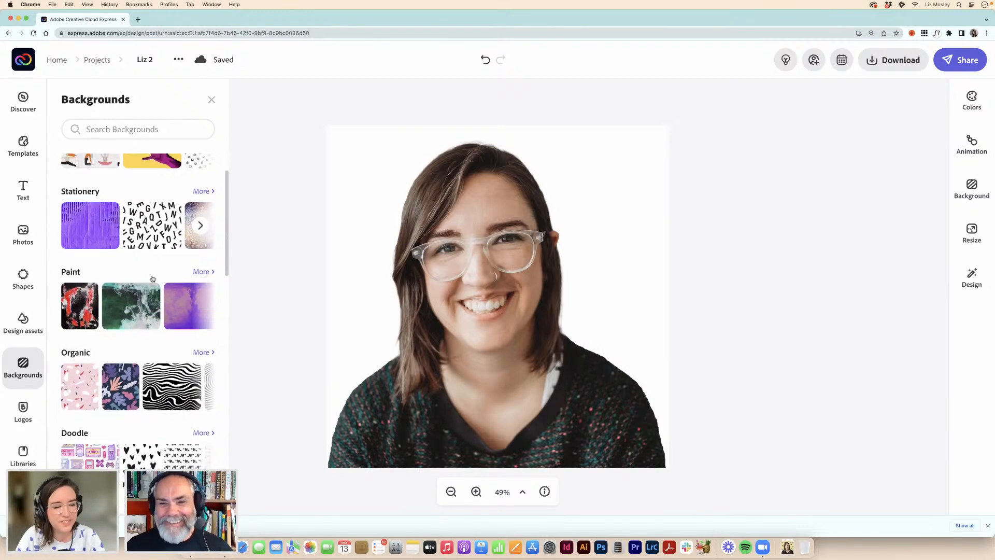
scroll(152, 279, down, 3)
scroll(150, 279, up, 6)
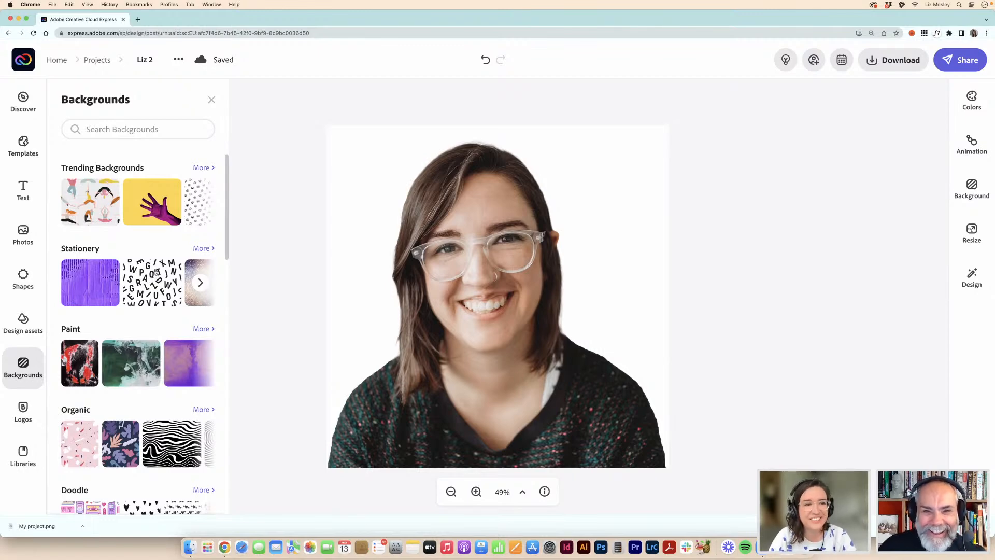
scroll(169, 192, right, 3)
scroll(164, 202, left, 5)
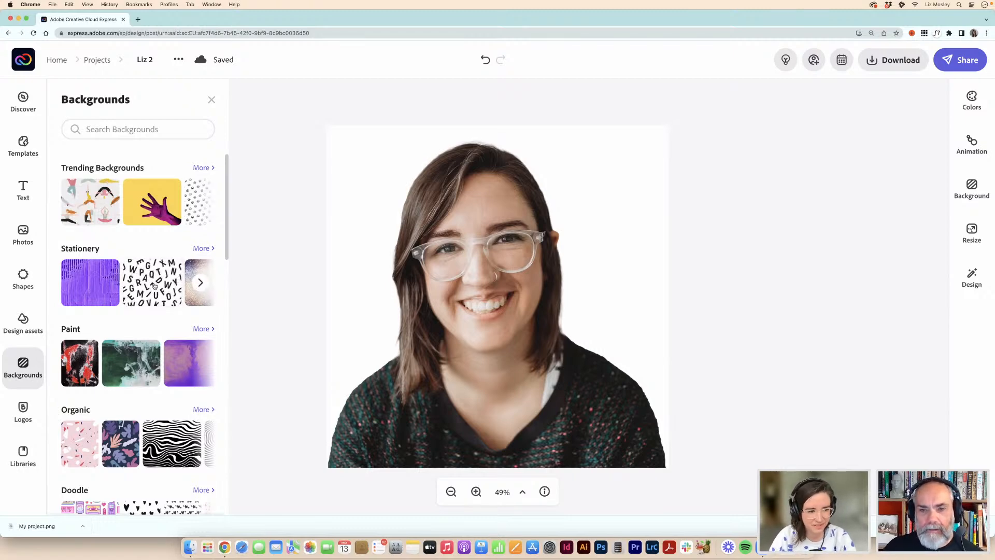
drag(154, 285, 355, 268)
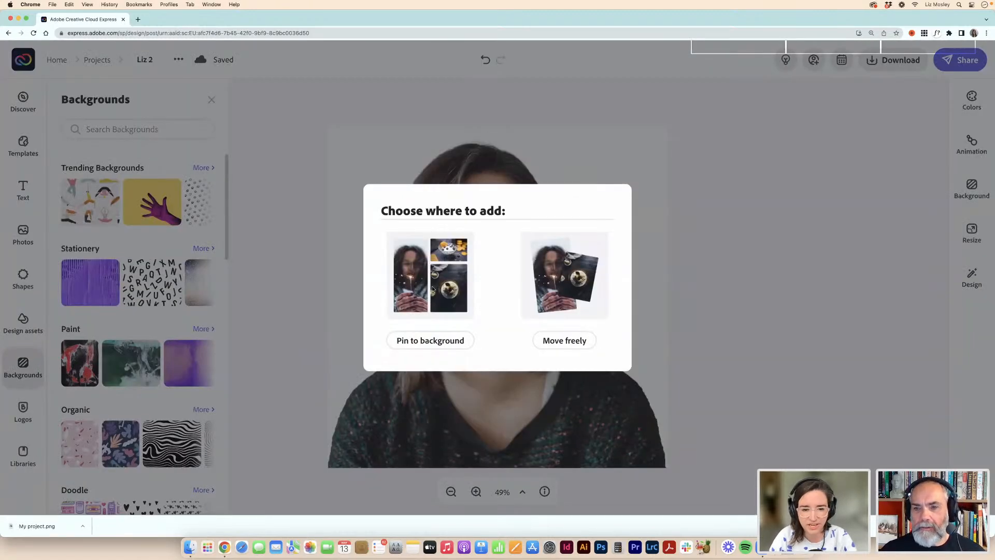
click(566, 341)
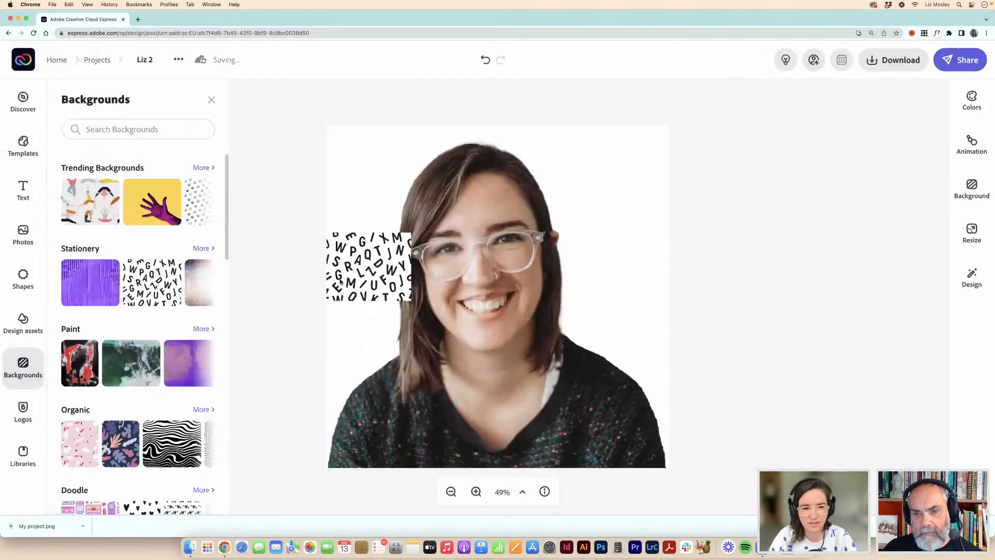
Enlarge the letter pattern from the canvas's upper-left corner to cover the whole canvas, and move its layer behind the headshot
drag(352, 265, 352, 157)
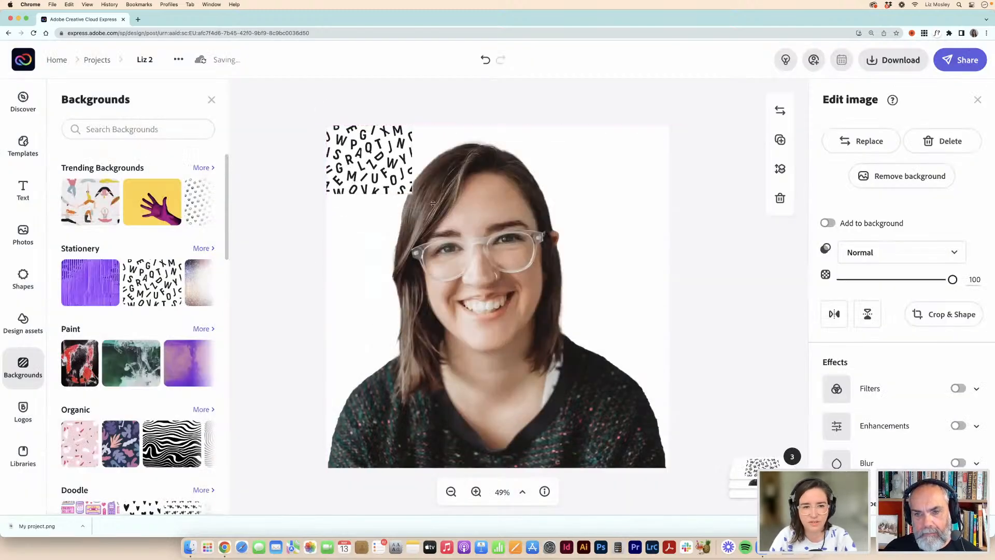
drag(413, 196, 760, 471)
drag(695, 557, 696, 557)
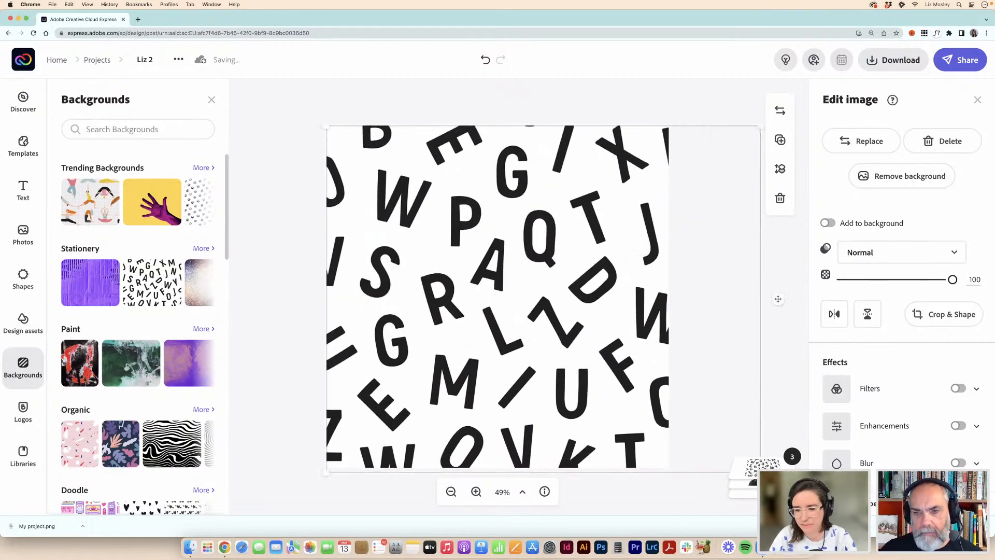
mouse_move(757, 469)
drag(754, 399, 756, 440)
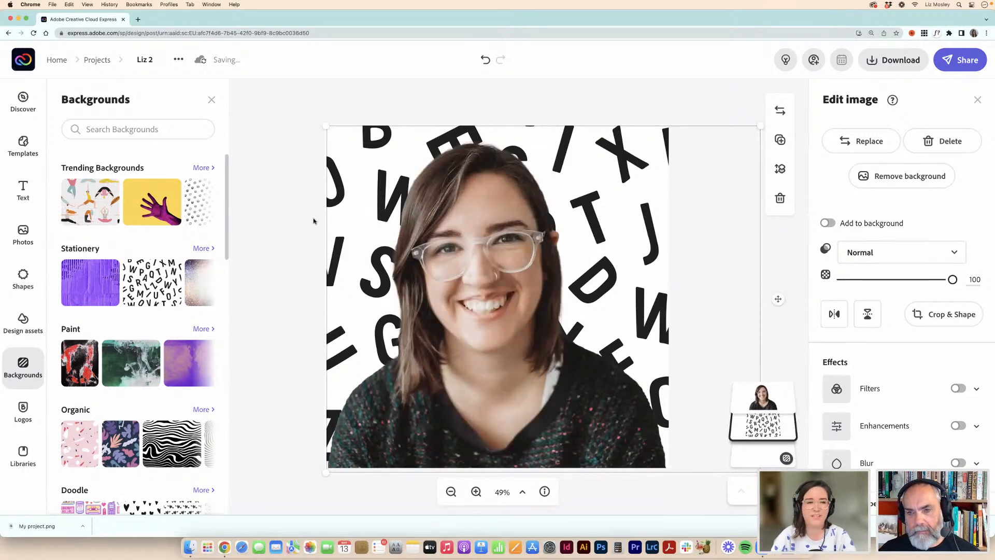
click(246, 331)
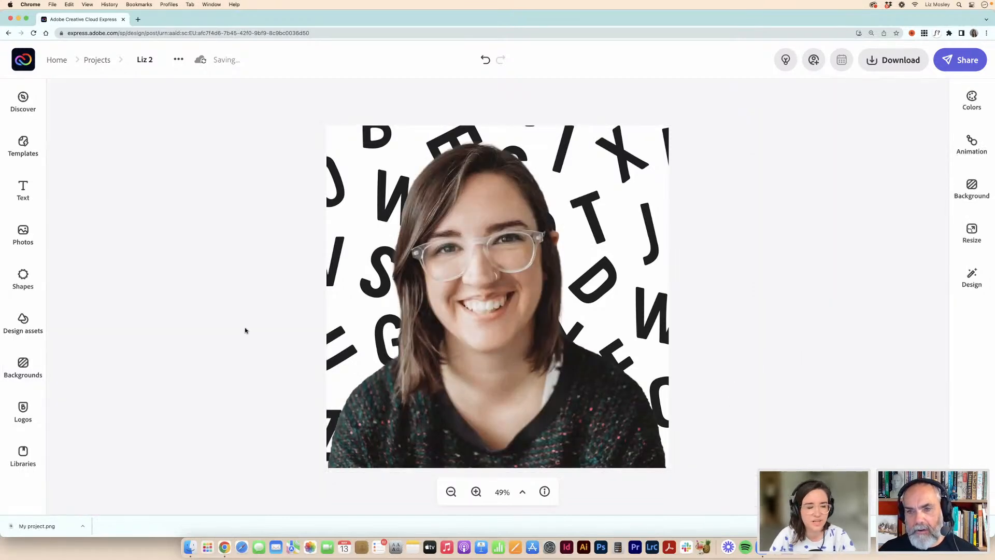
Search the background library for "gradient"
click(23, 364)
scroll(151, 279, down, 10)
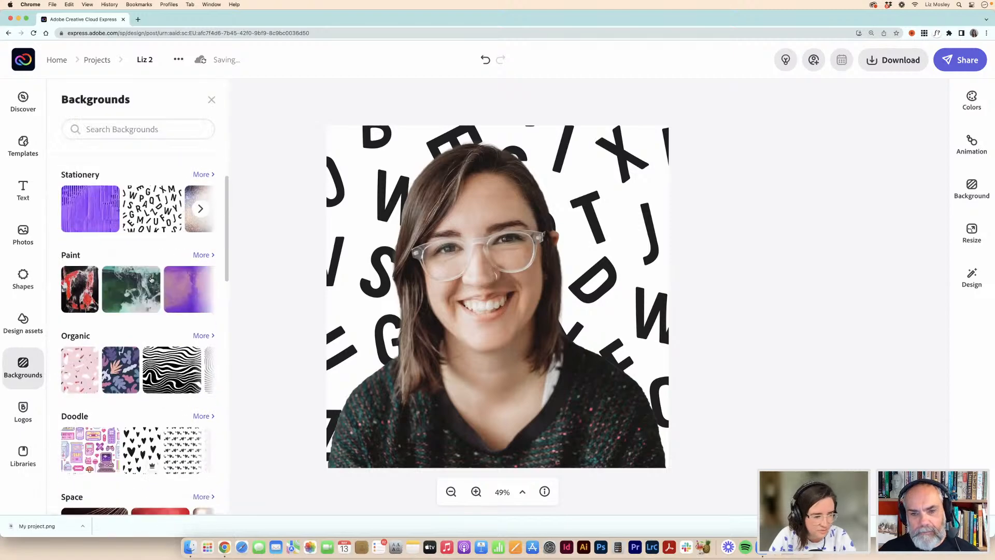
scroll(151, 279, up, 5)
scroll(151, 279, up, 5)
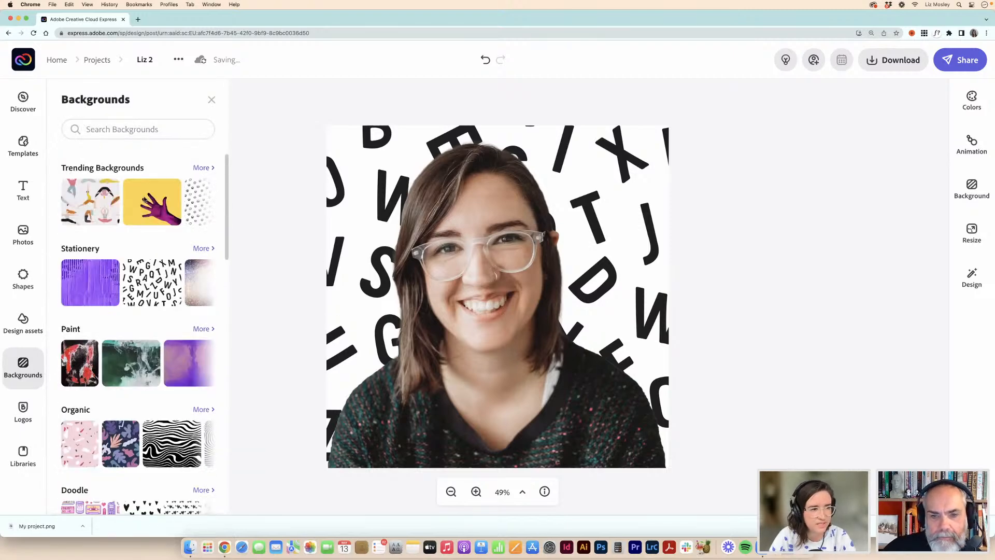
click(113, 129)
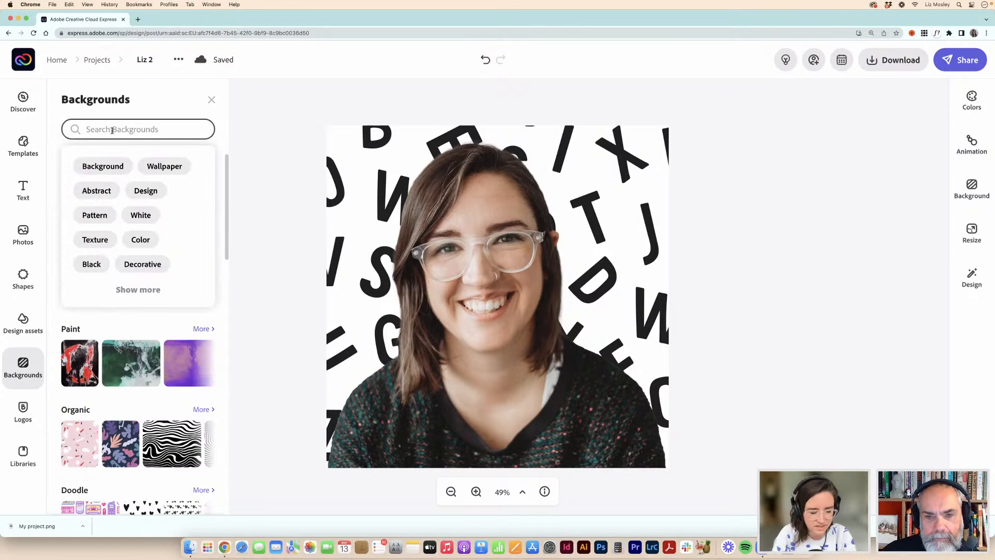
text(gradient)
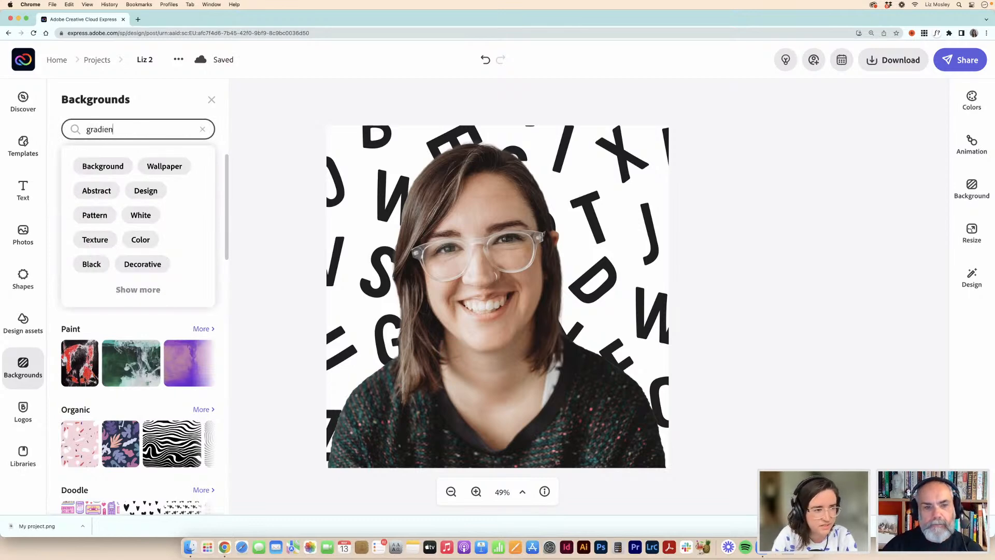
key(BackSpace)
text(t)
key(Return)
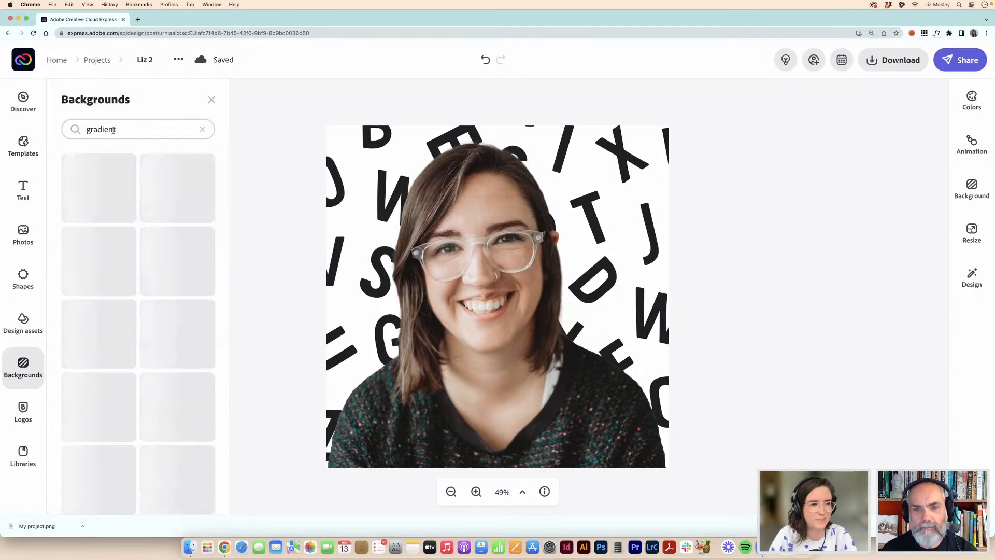
Pin the blurred purple, cream and light-blue gradient to the canvas background, and delete the letter pattern covering it
scroll(167, 300, down, 2)
scroll(167, 299, down, 8)
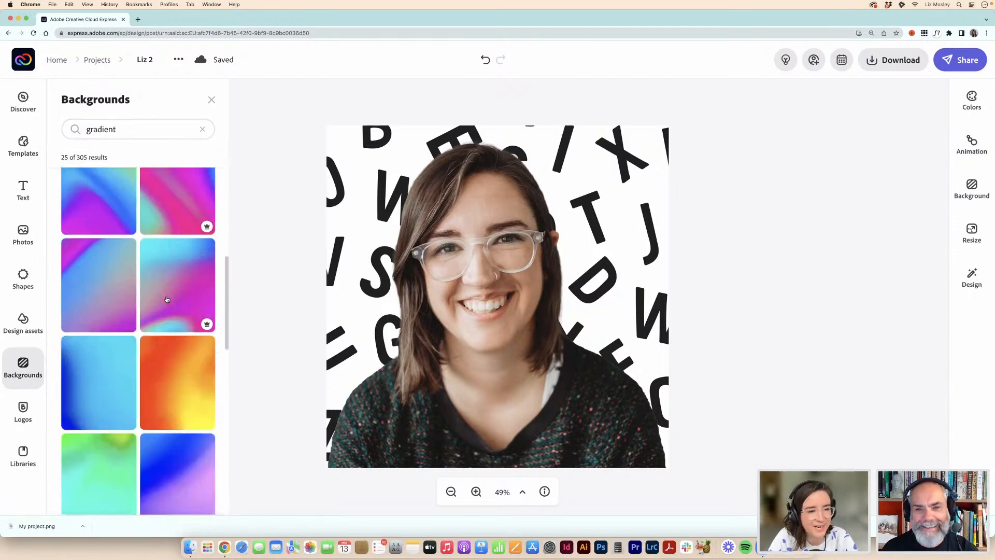
scroll(166, 299, down, 10)
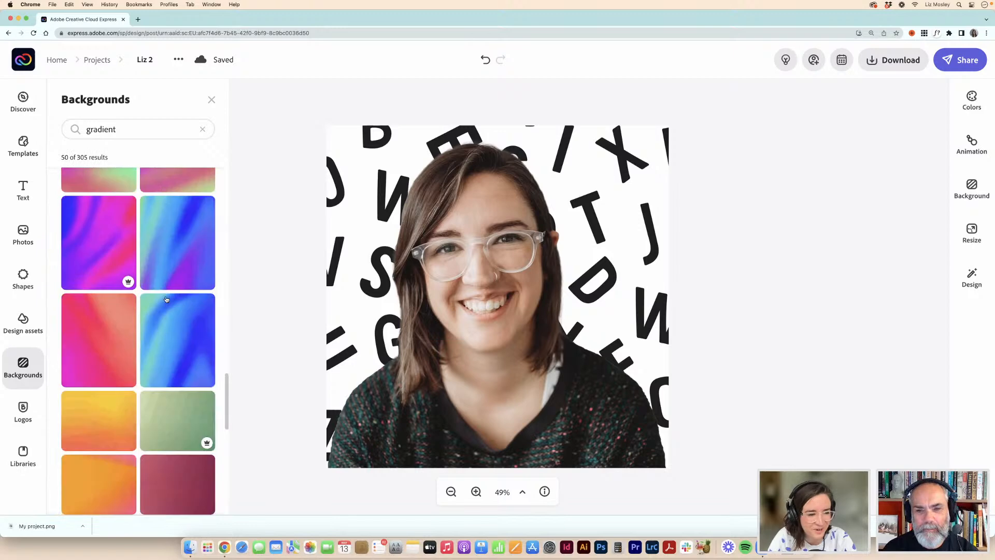
scroll(166, 299, down, 2)
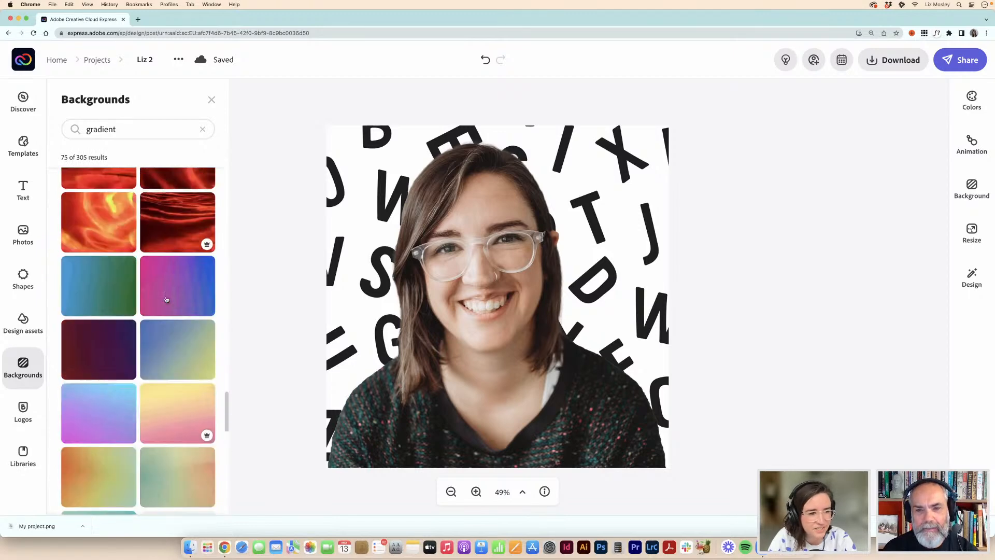
scroll(166, 300, up, 3)
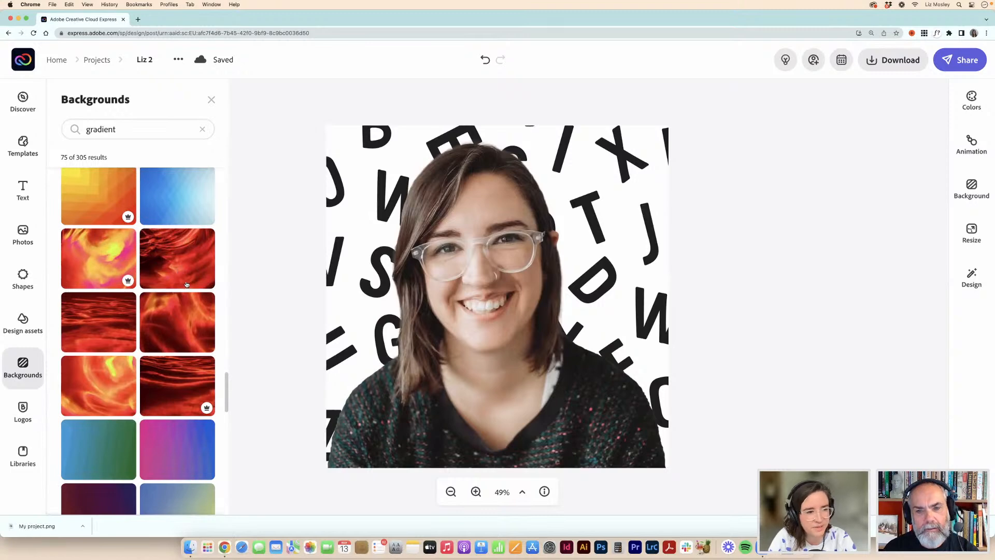
scroll(124, 254, up, 1)
mouse_move(128, 251)
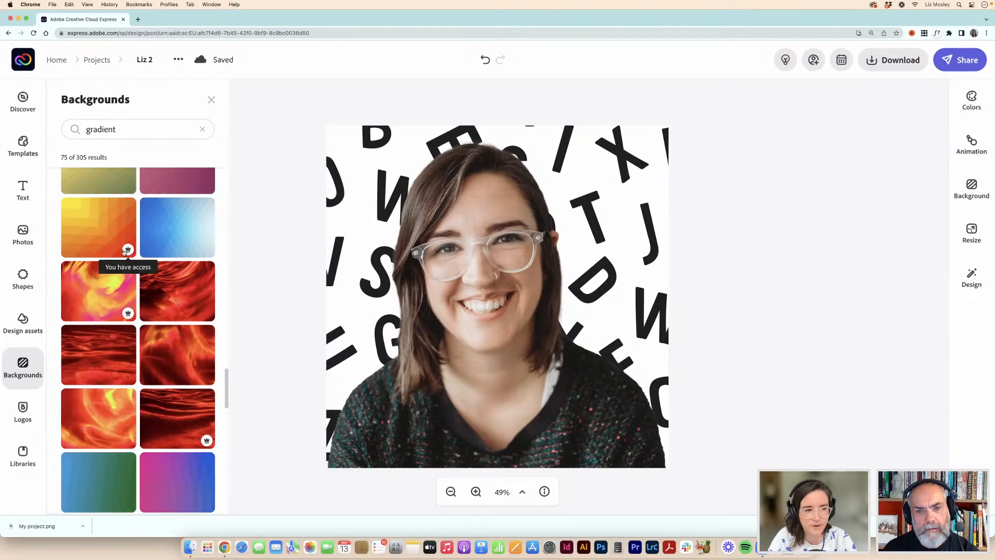
scroll(176, 291, down, 5)
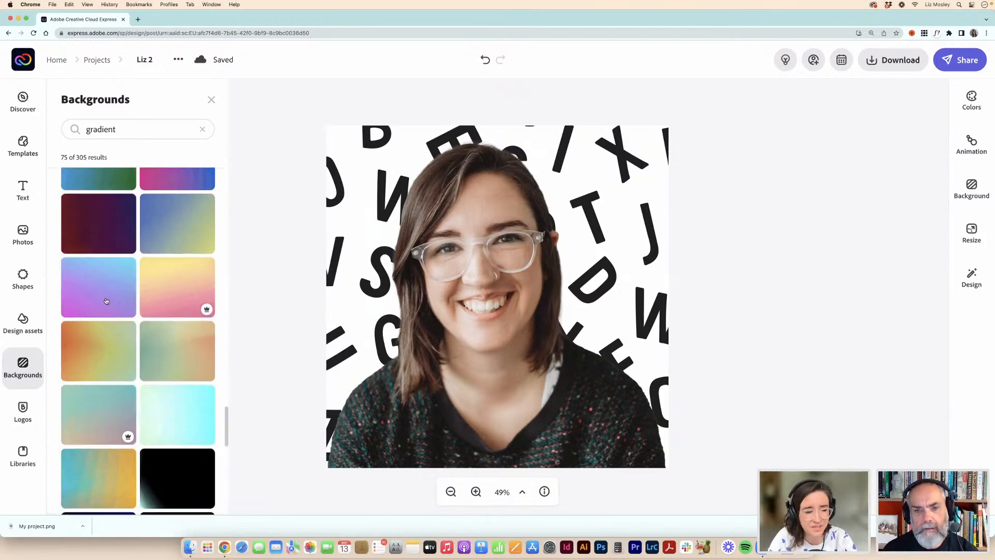
scroll(108, 301, down, 4)
scroll(160, 319, down, 10)
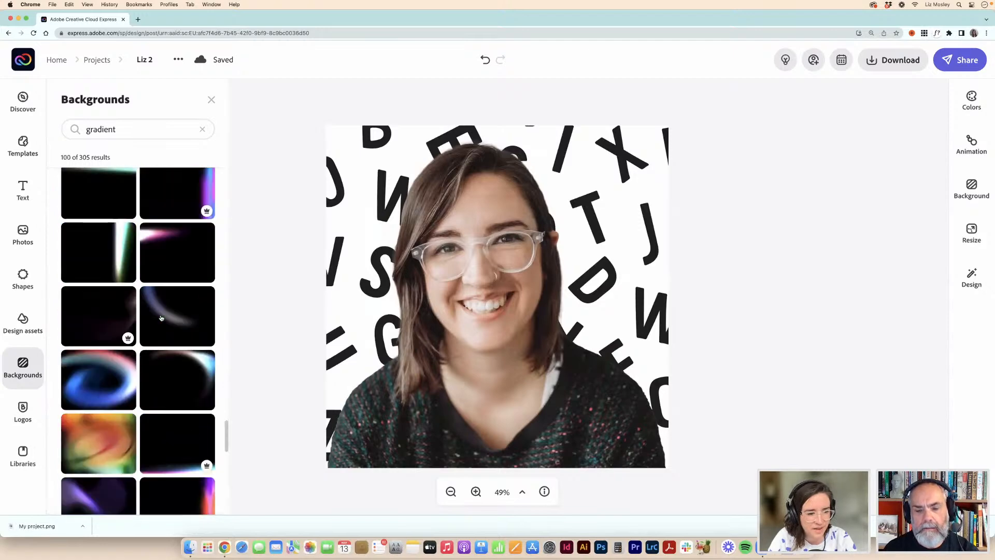
scroll(161, 348, down, 10)
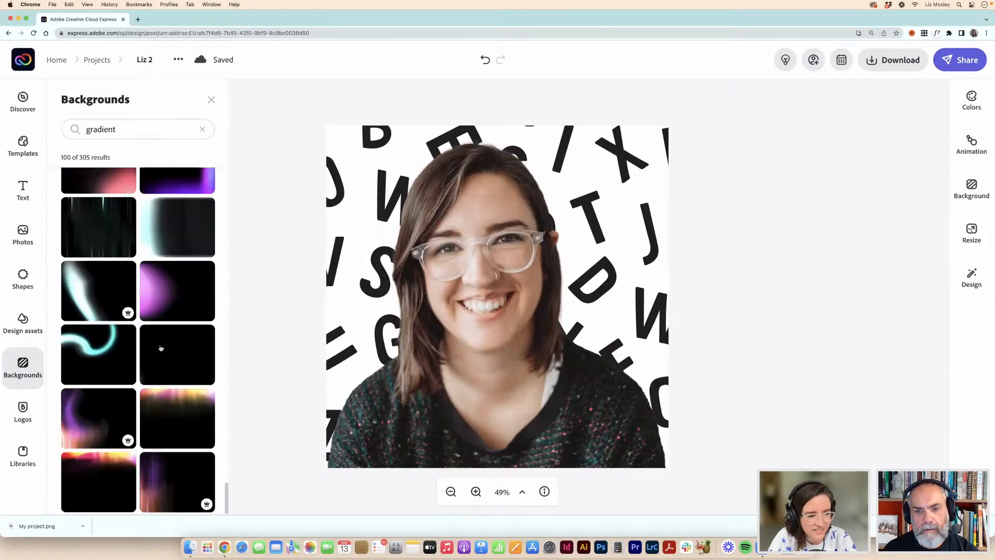
scroll(162, 348, down, 5)
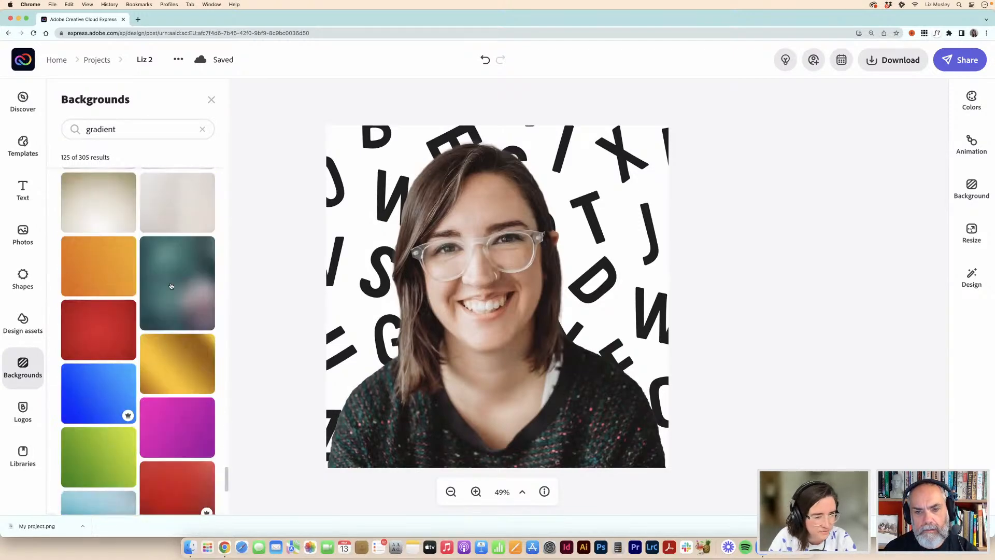
scroll(162, 315, up, 5)
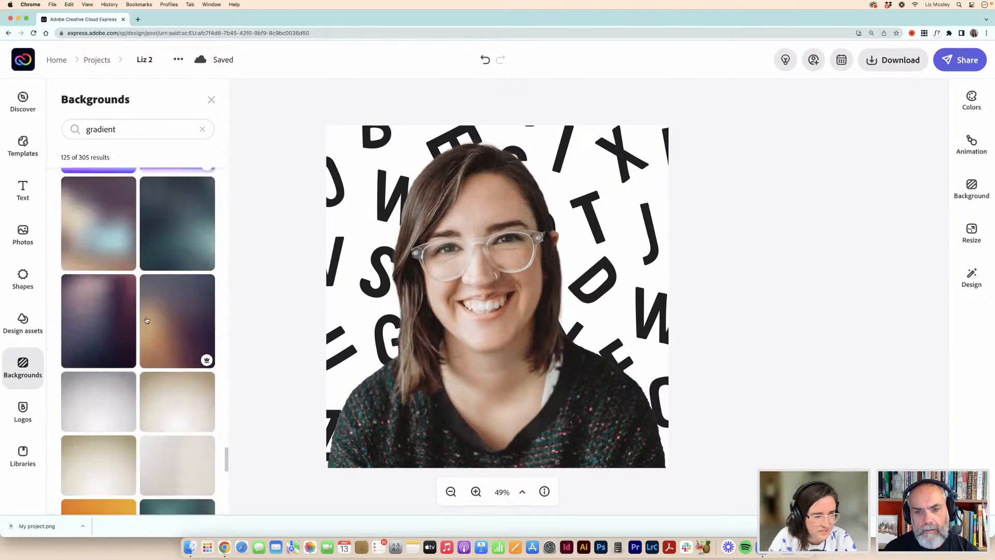
click(95, 240)
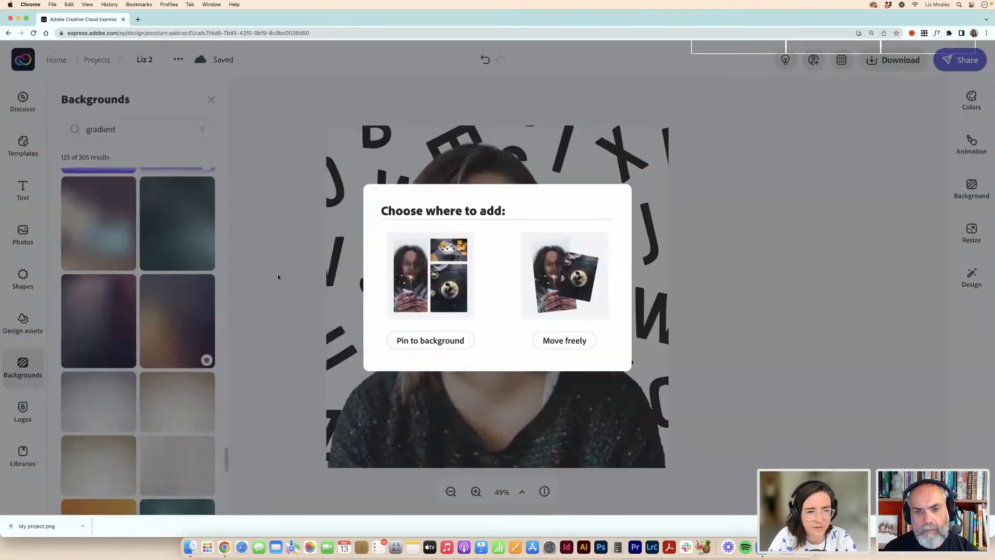
click(435, 342)
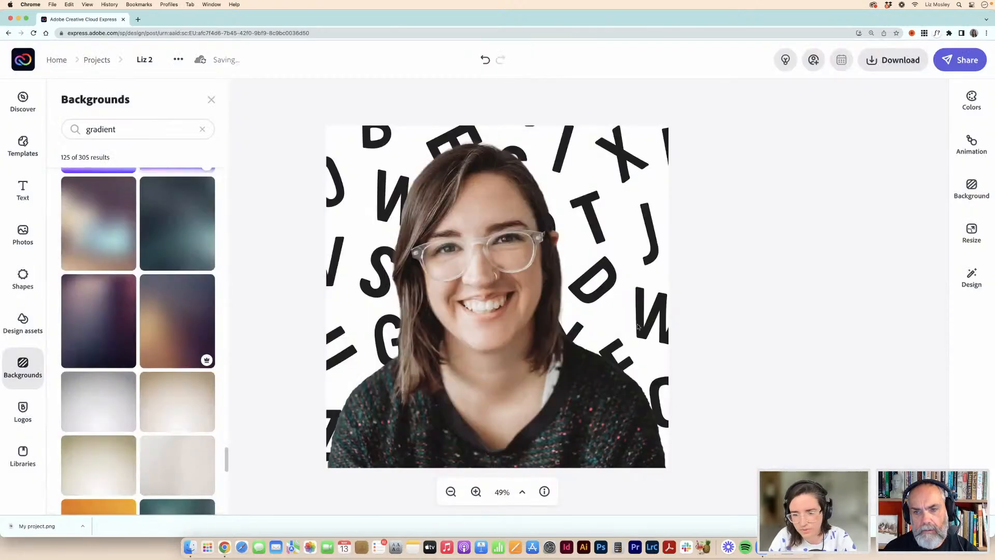
click(637, 324)
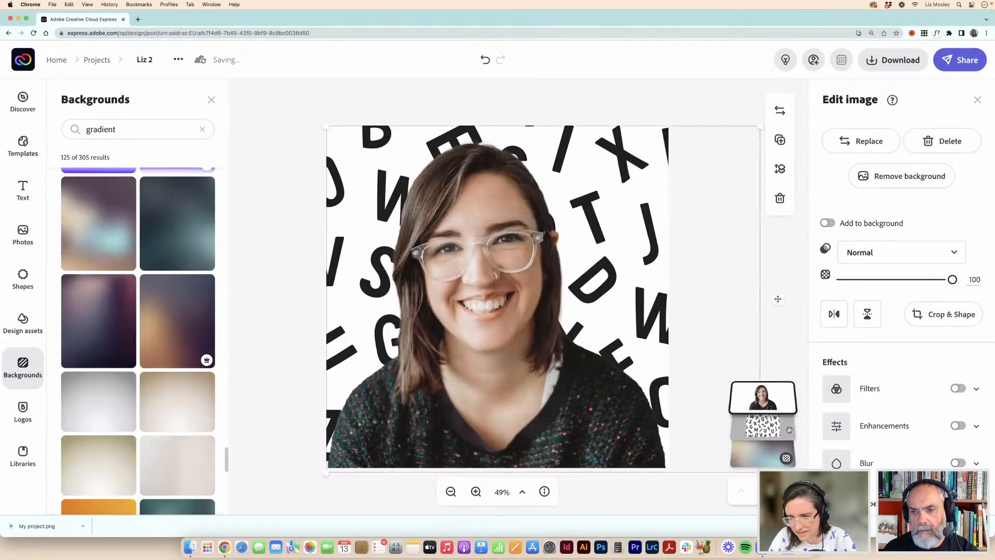
key(Delete)
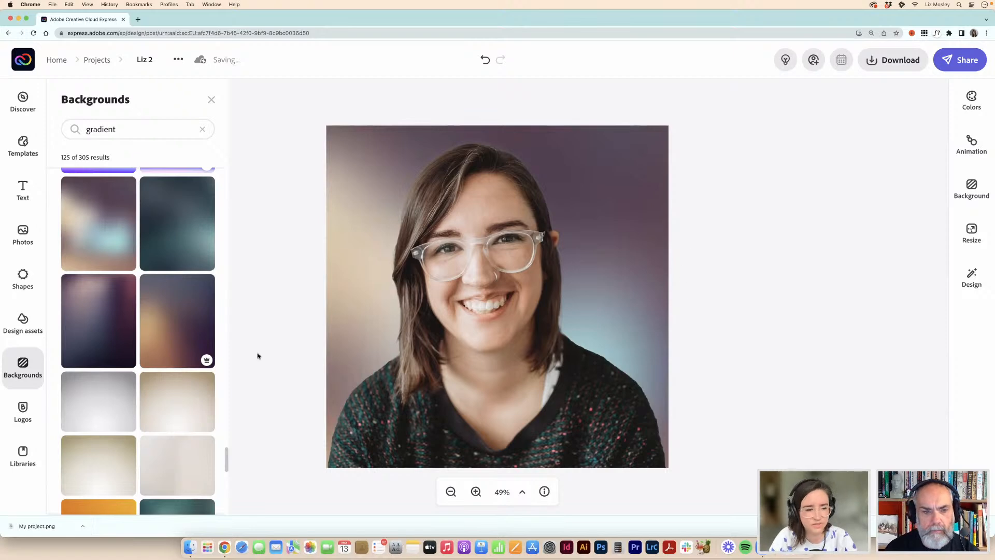
Look through the remaining gradient backgrounds for alternative styles, and close the background library
scroll(180, 360, down, 7)
scroll(179, 360, down, 20)
scroll(170, 356, up, 6)
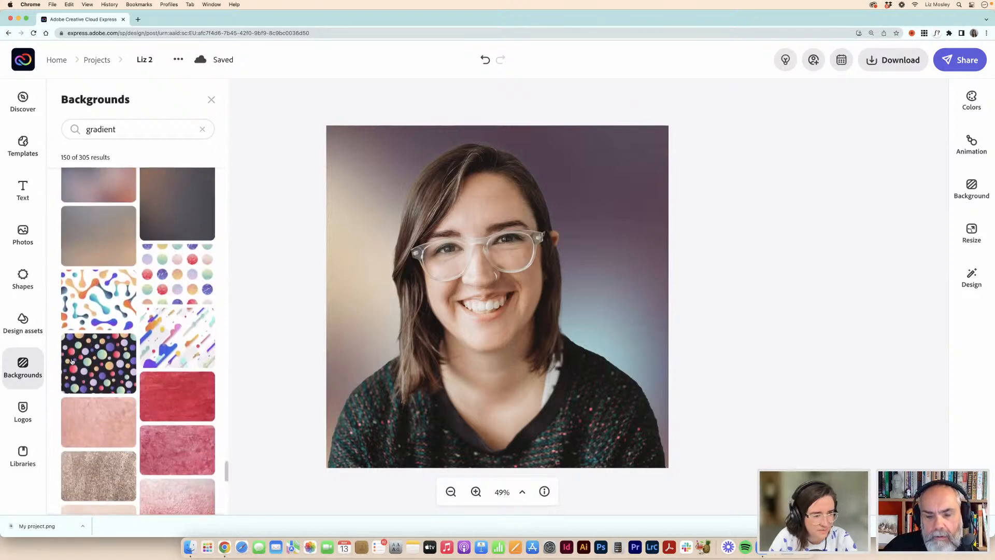
scroll(157, 373, down, 8)
scroll(157, 373, down, 10)
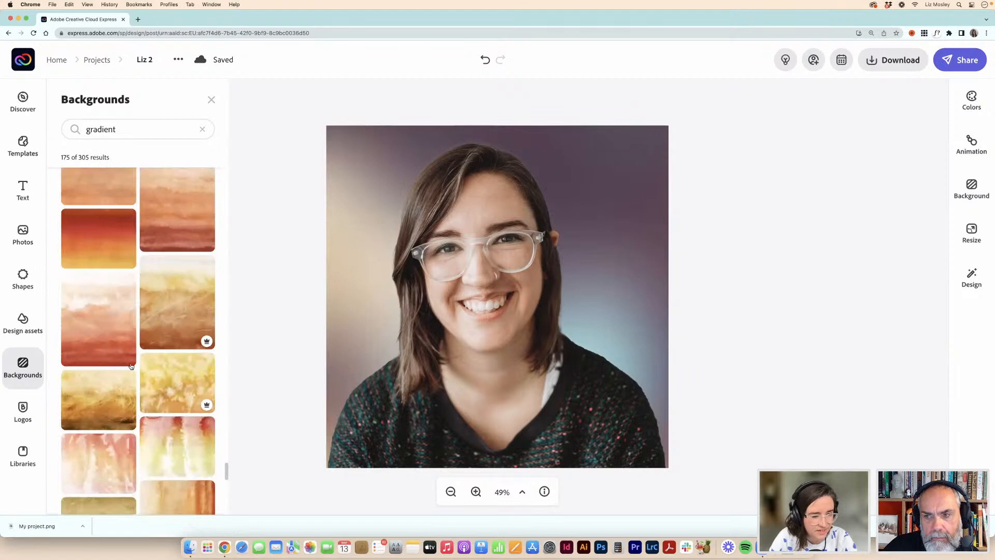
scroll(131, 366, down, 8)
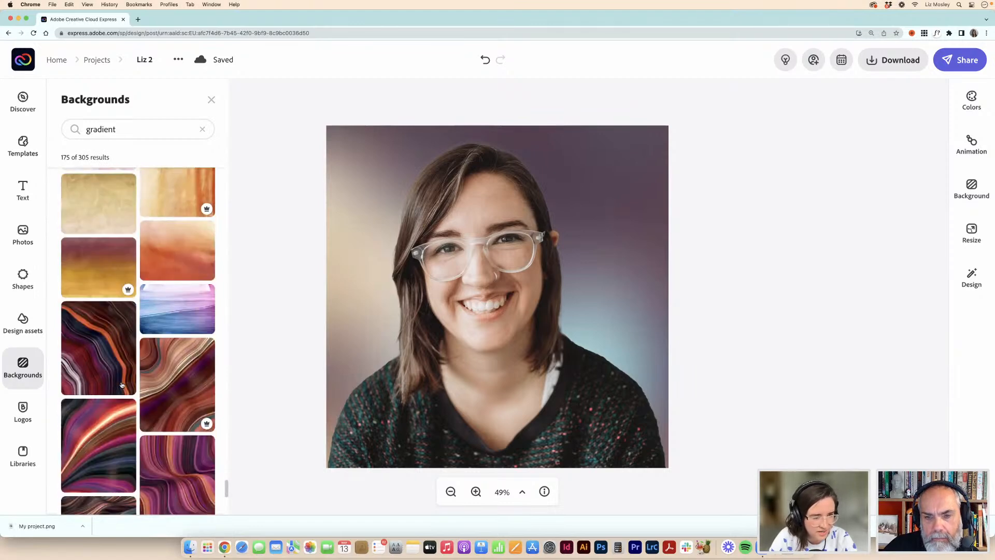
scroll(121, 384, down, 10)
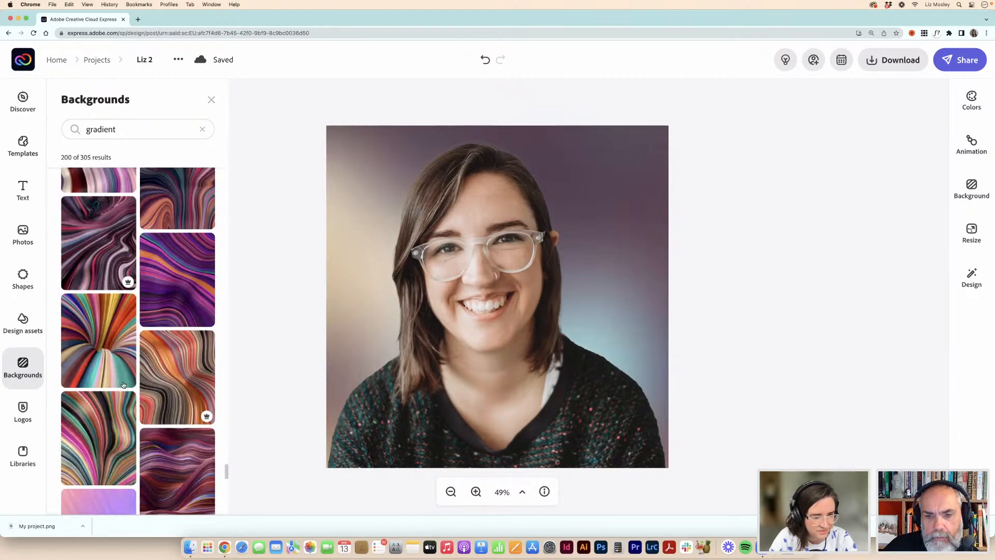
scroll(123, 385, down, 6)
scroll(98, 347, up, 4)
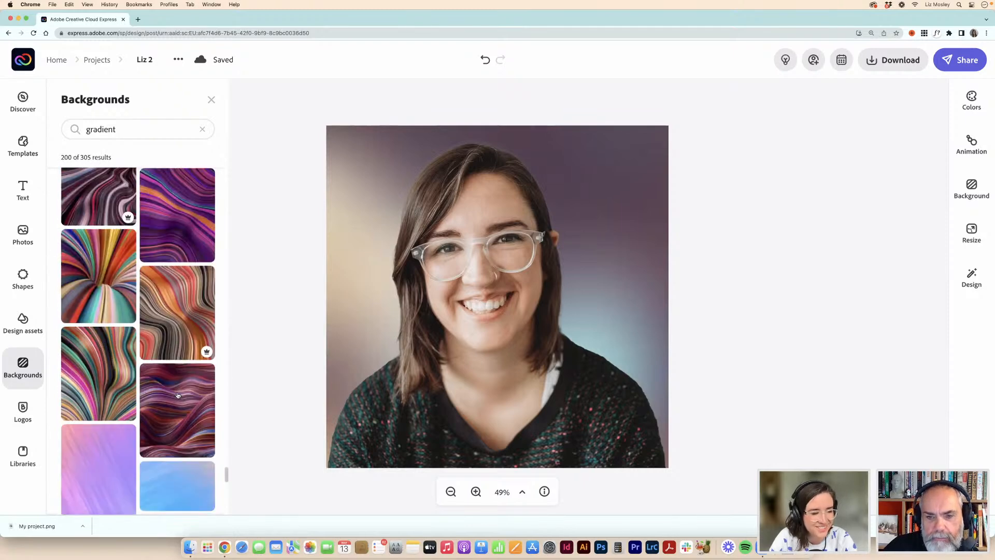
scroll(177, 395, down, 10)
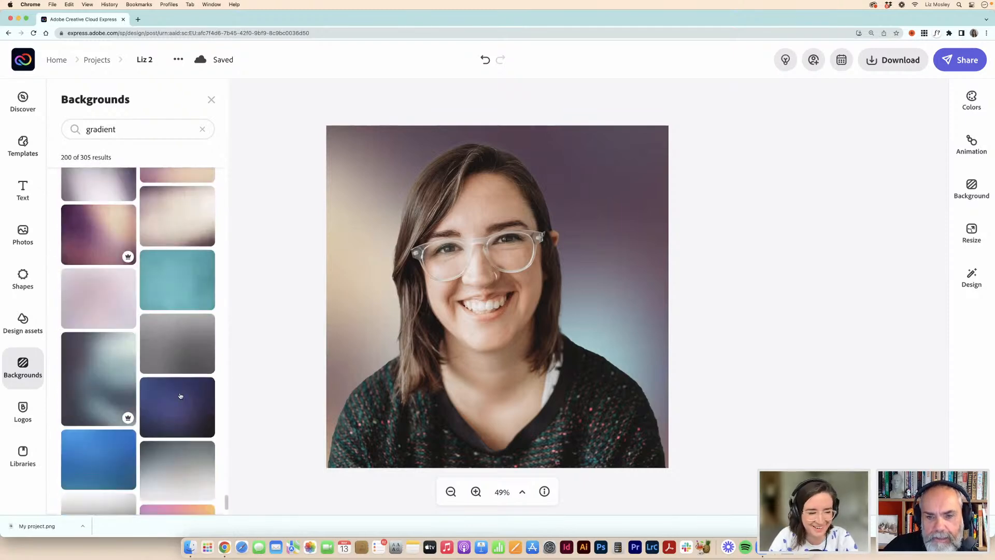
scroll(181, 396, down, 5)
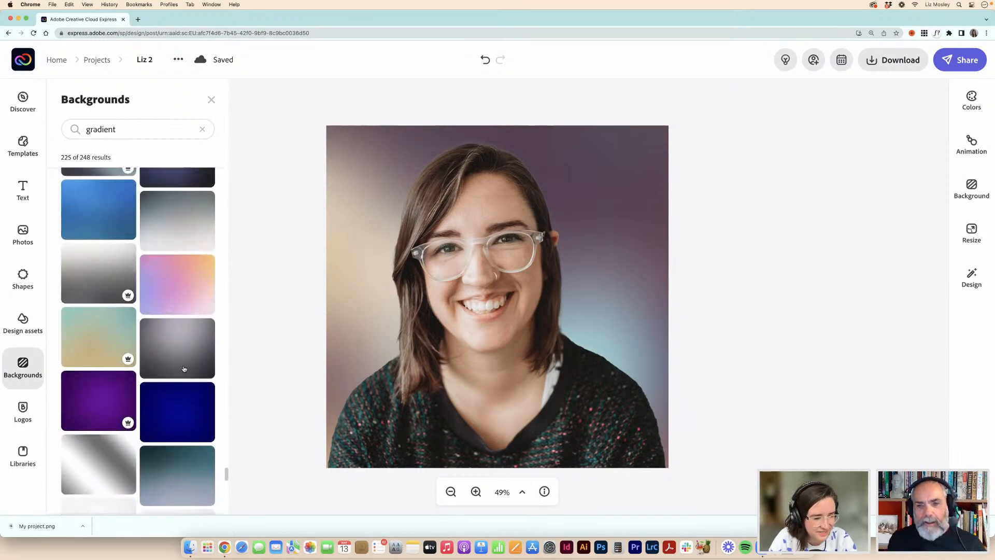
scroll(184, 369, down, 4)
scroll(184, 368, down, 10)
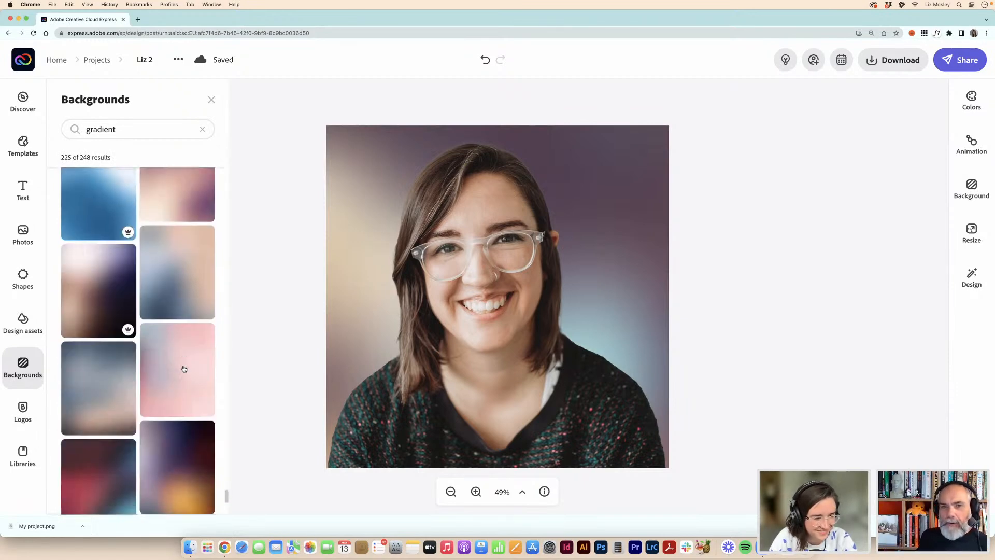
scroll(184, 368, down, 4)
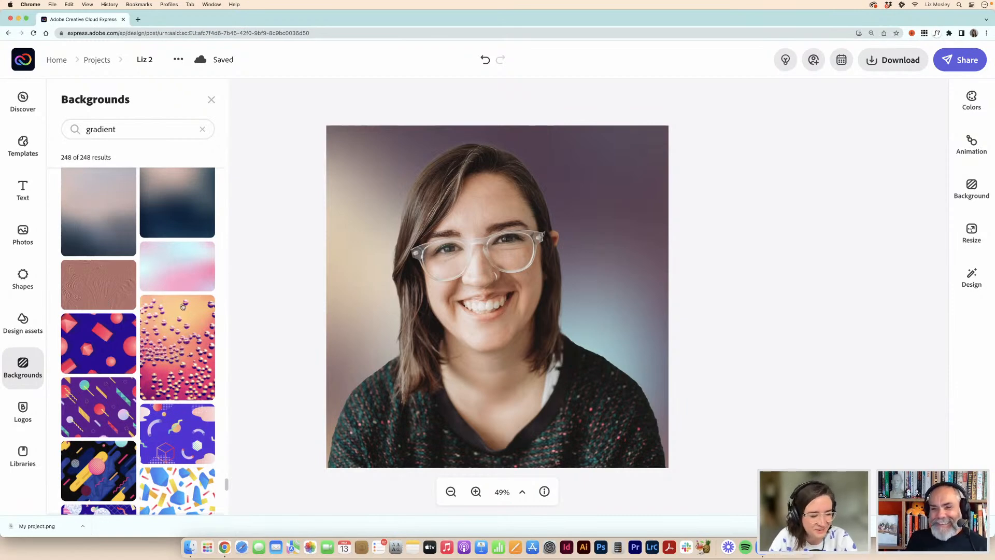
click(211, 100)
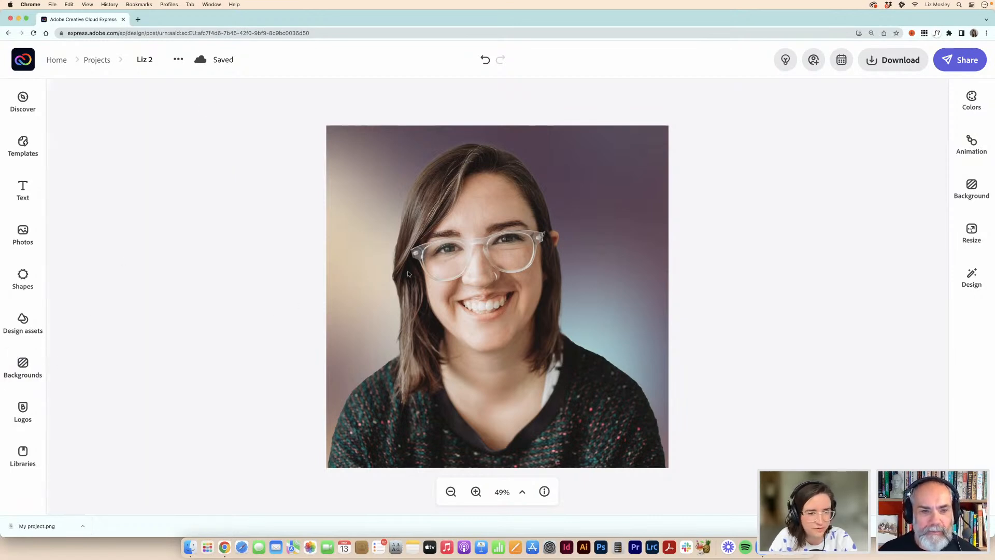
Delete the pinned gradient image behind the headshot, leaving only the plain background color
click(348, 288)
click(356, 132)
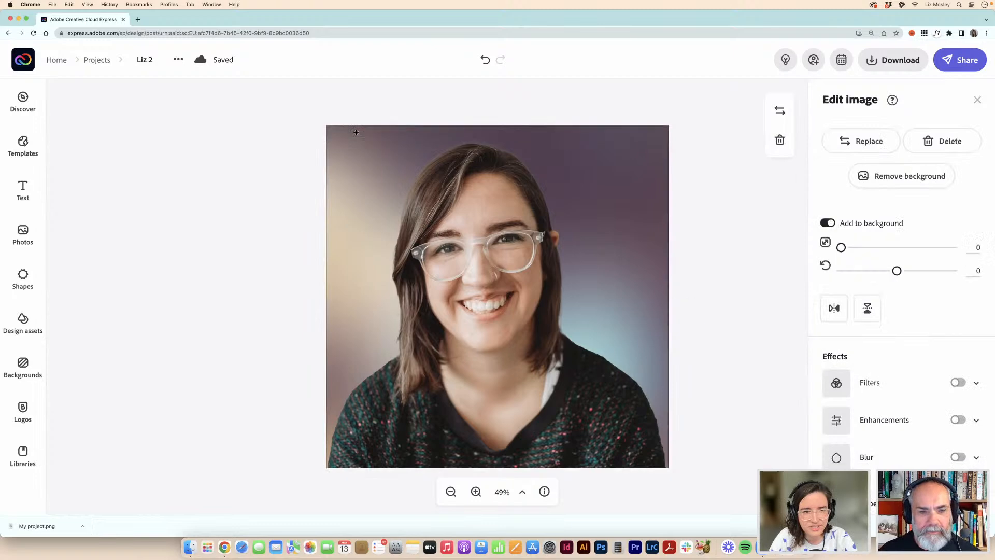
key(Delete)
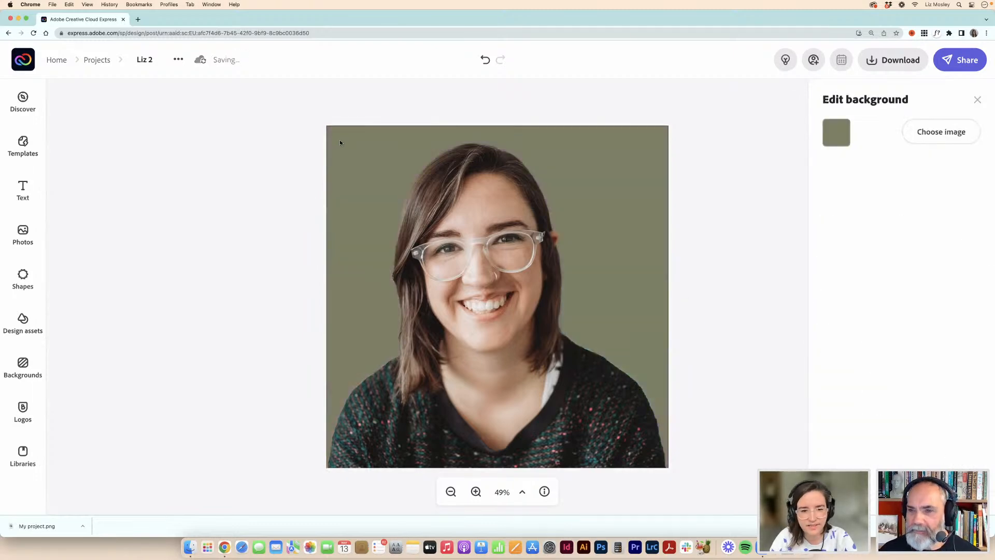
click(345, 150)
click(81, 263)
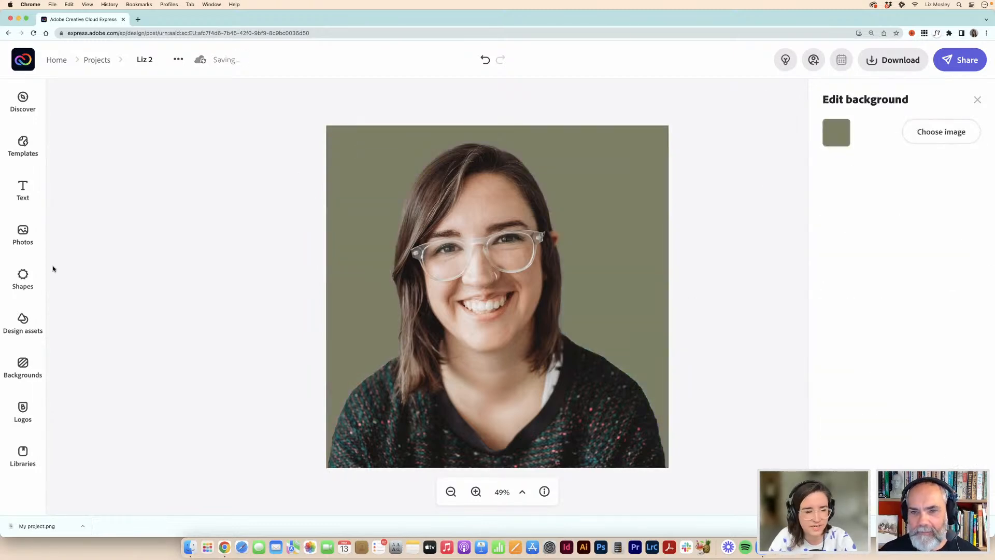
Look through the design asset categories from Trending to Overlays for decorations to add around the headshot
click(21, 325)
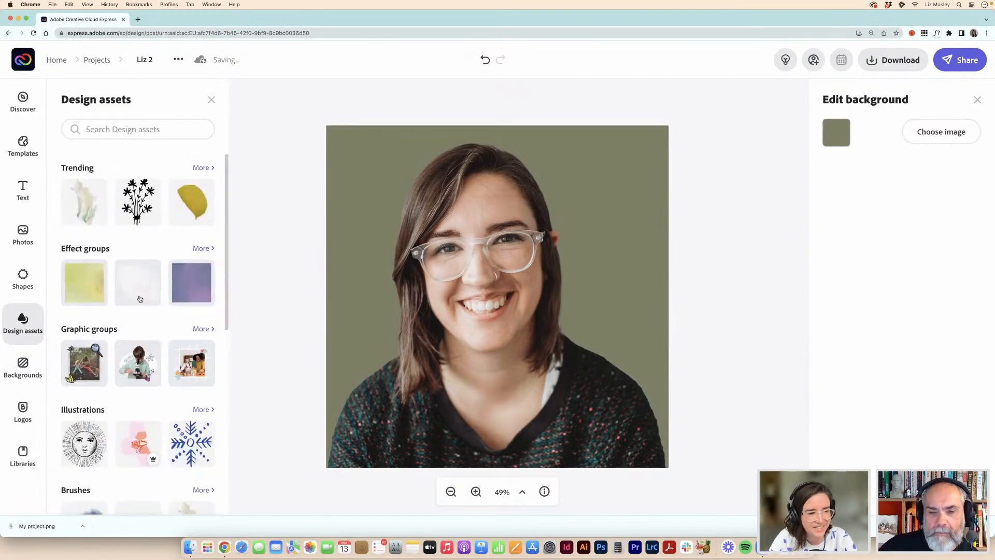
scroll(142, 299, down, 2)
scroll(142, 299, down, 5)
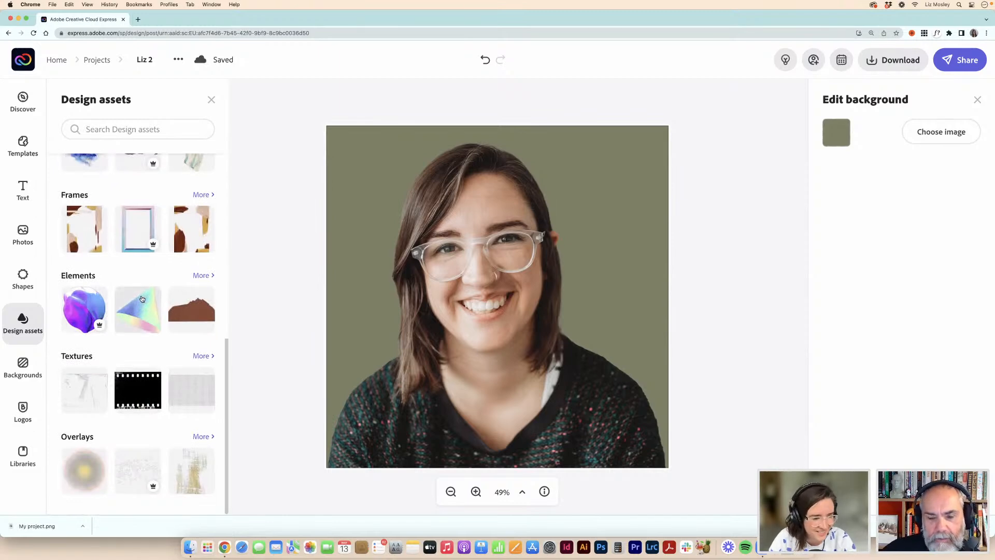
scroll(142, 299, up, 5)
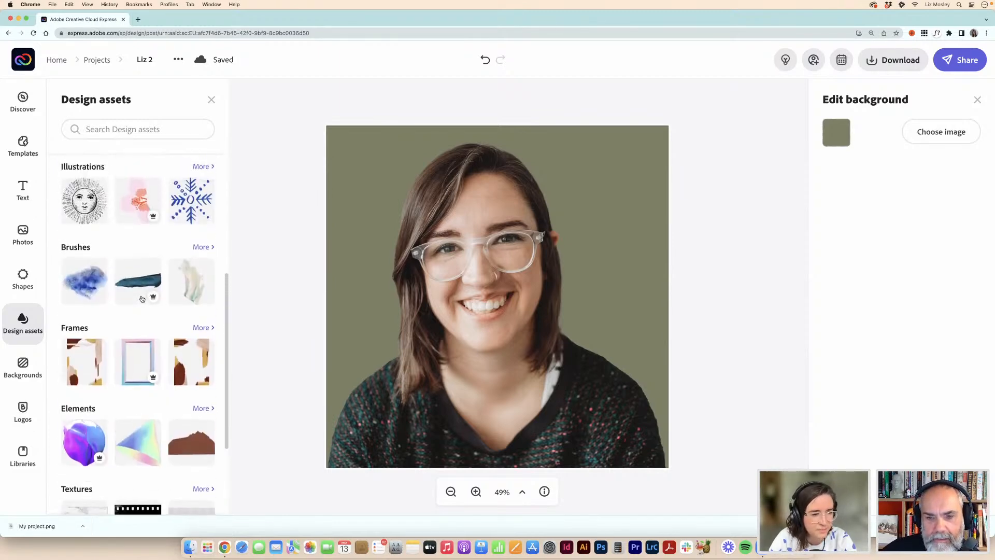
scroll(142, 299, up, 4)
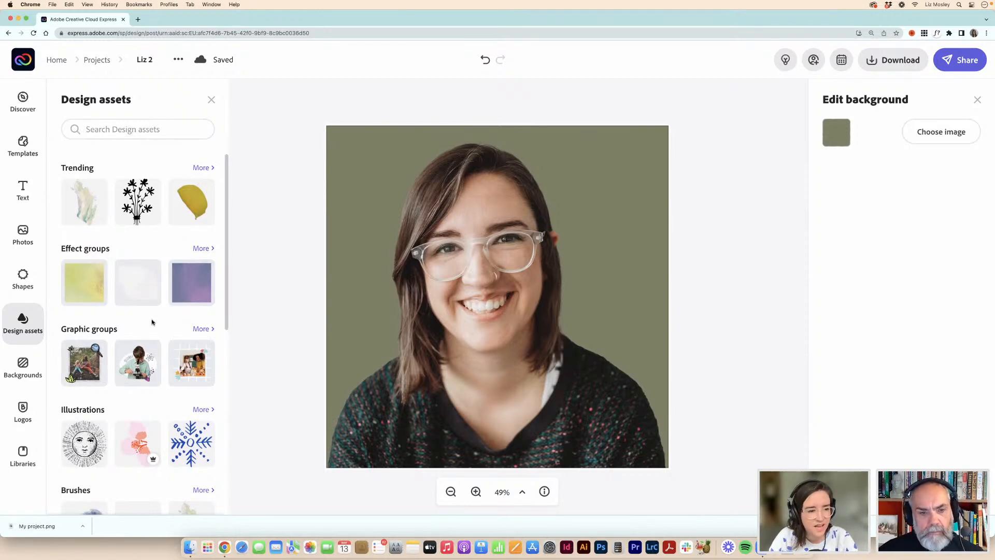
scroll(153, 323, down, 4)
scroll(152, 323, down, 2)
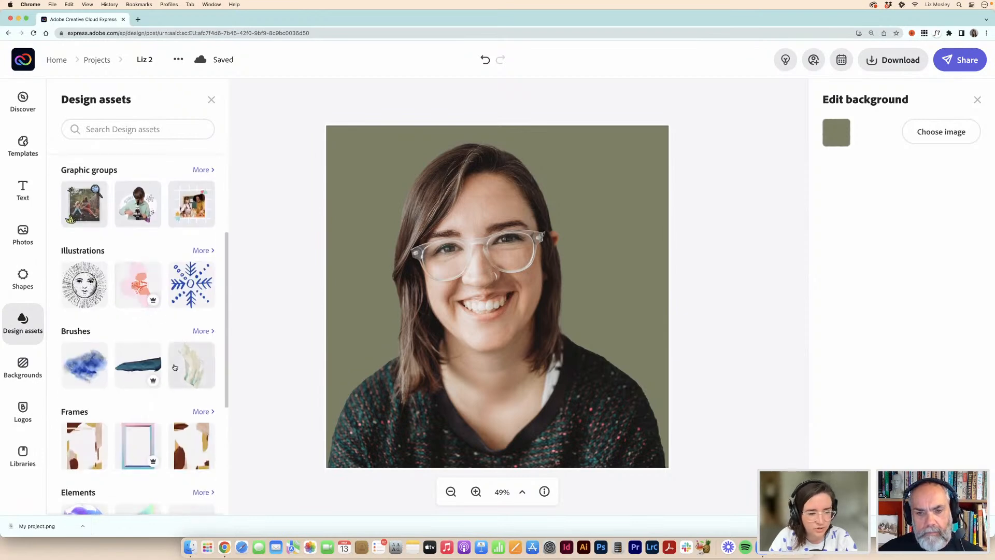
scroll(175, 367, down, 4)
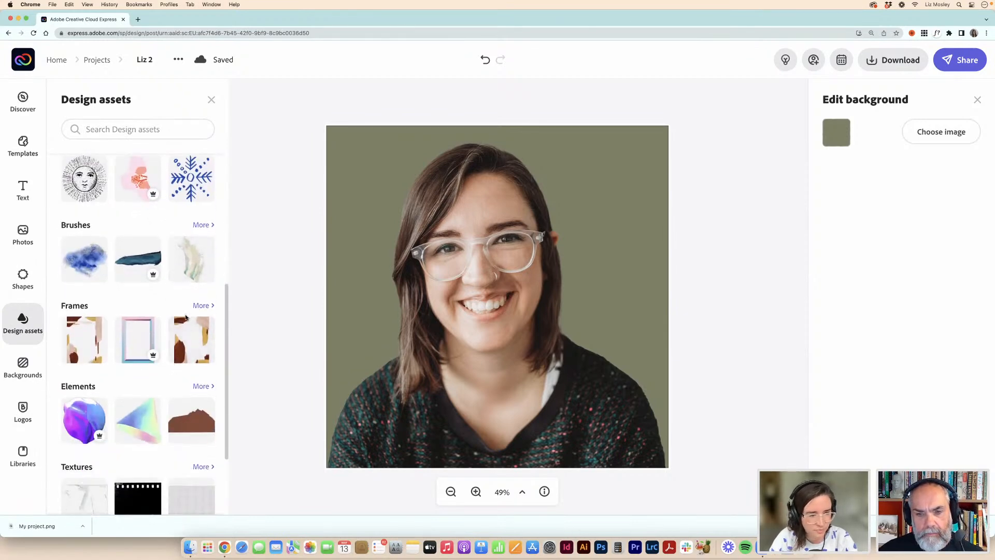
Place a Boho Paint frame of rust, blush and mustard brushstrokes over the headshot, and enlarge it to cover the canvas
click(202, 308)
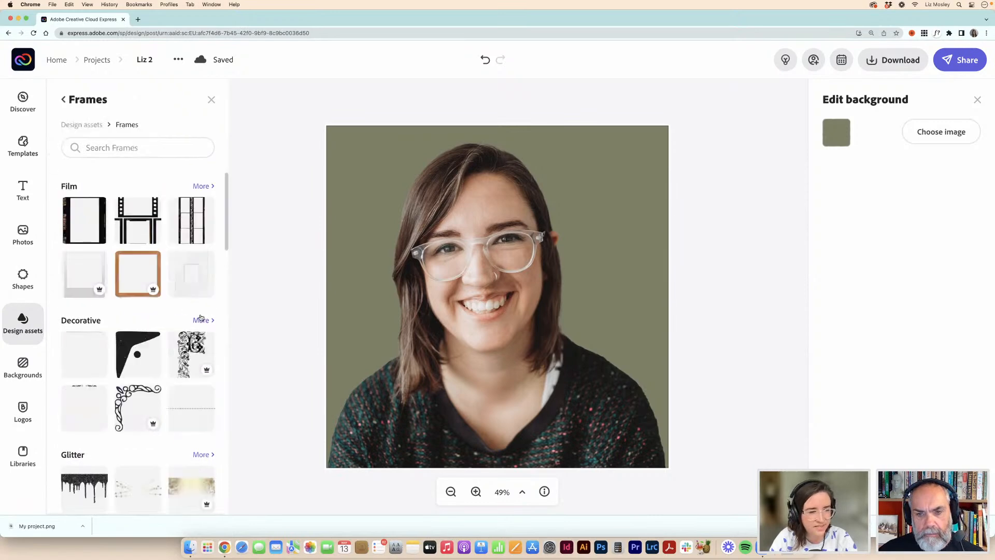
scroll(195, 312, down, 3)
scroll(195, 311, down, 10)
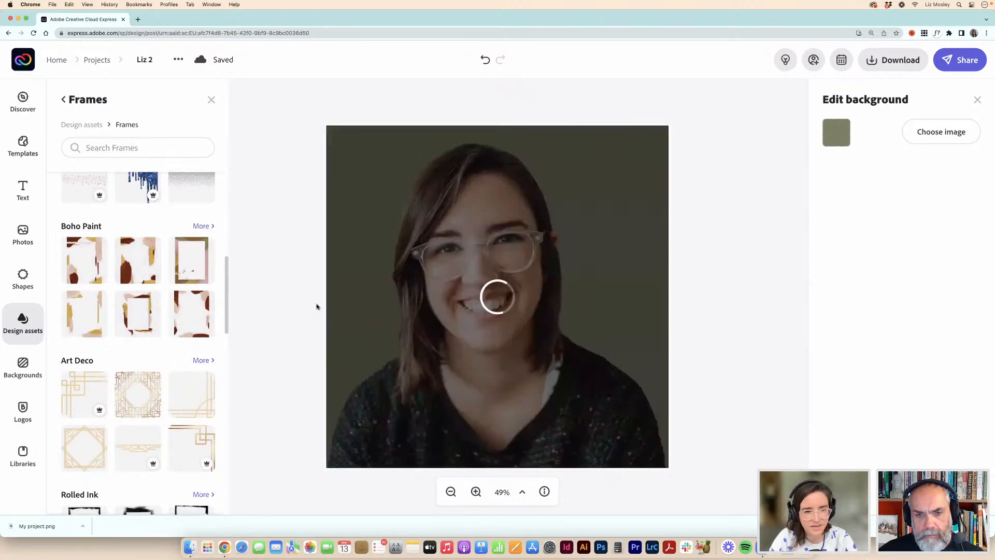
mouse_move(572, 321)
mouse_down()
mouse_move(390, 267)
mouse_move(361, 248)
mouse_up()
mouse_move(428, 268)
mouse_down()
mouse_move(539, 411)
mouse_move(650, 463)
mouse_move(674, 497)
mouse_move(725, 525)
mouse_move(695, 517)
mouse_up()
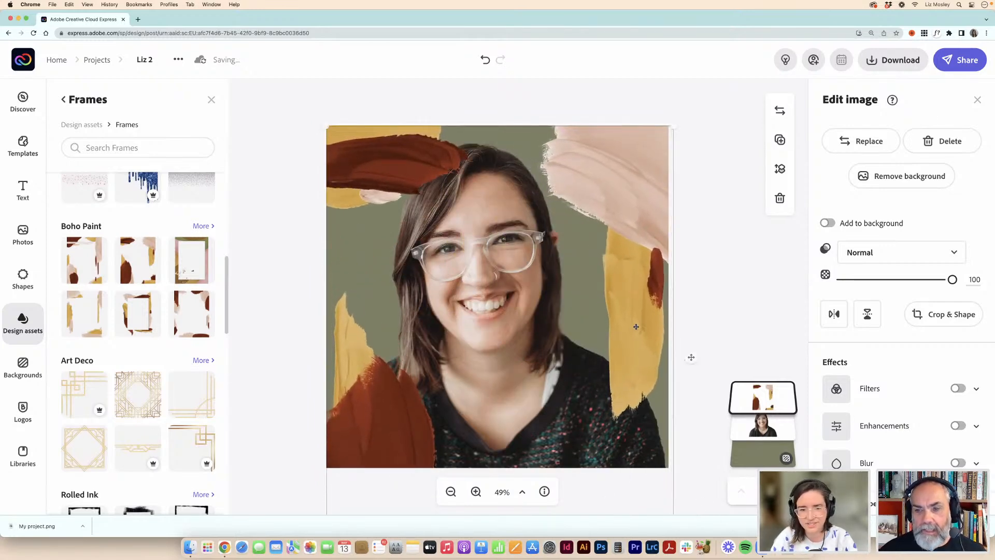
drag(635, 321, 636, 312)
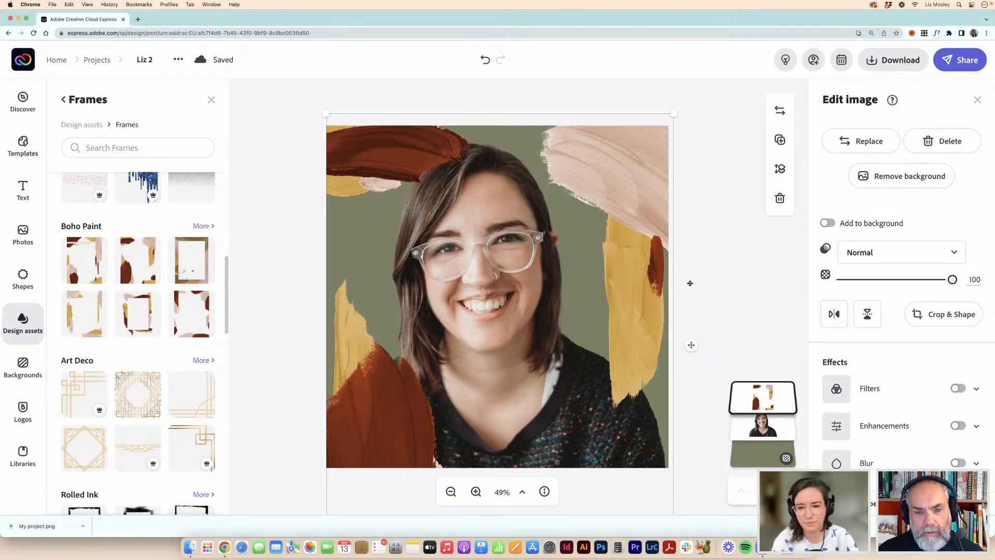
click(695, 229)
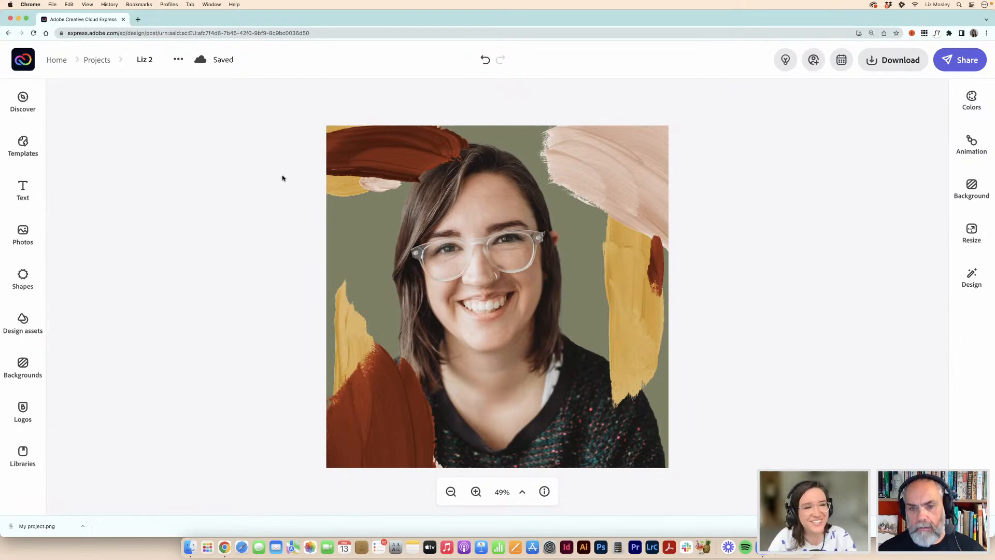
Look through the Decorative, Glitter and Art Deco frames for alternatives, and delete the paint-stroke frame from the canvas
click(21, 330)
scroll(198, 245, up, 5)
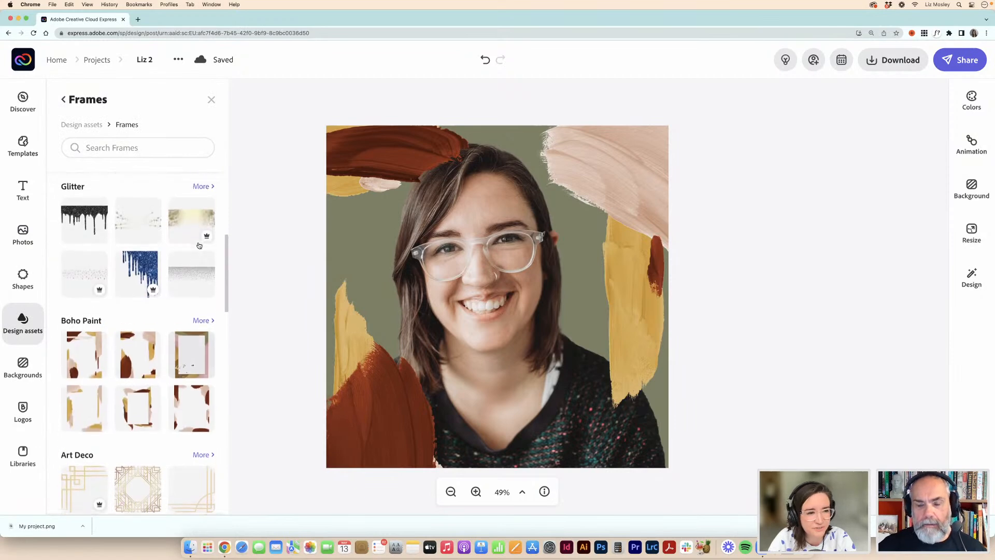
scroll(198, 245, up, 2)
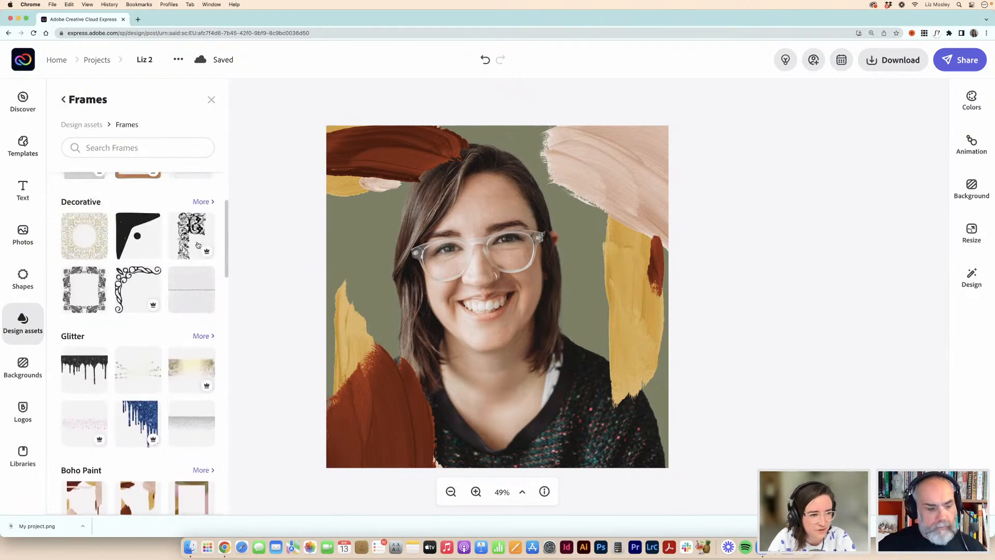
scroll(195, 245, down, 8)
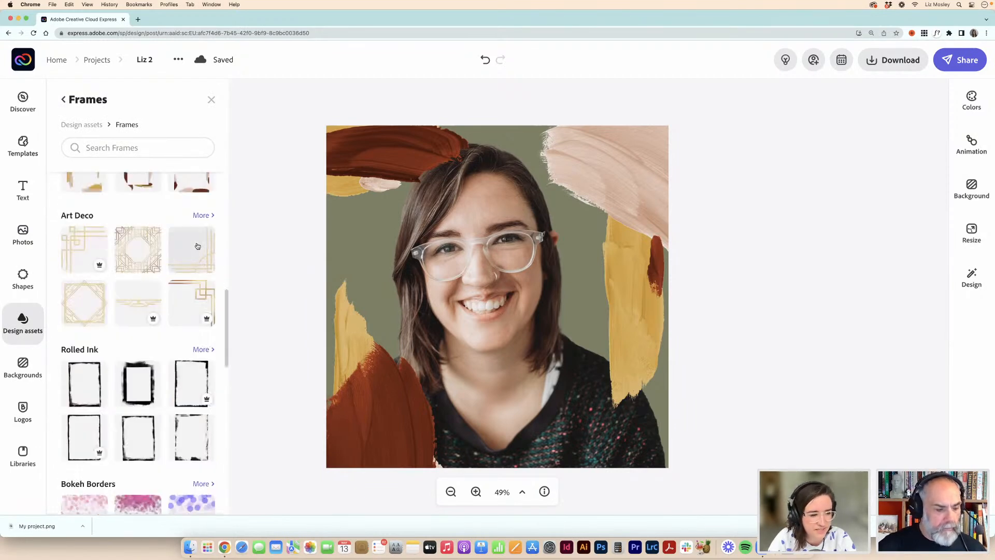
click(339, 184)
key(Delete)
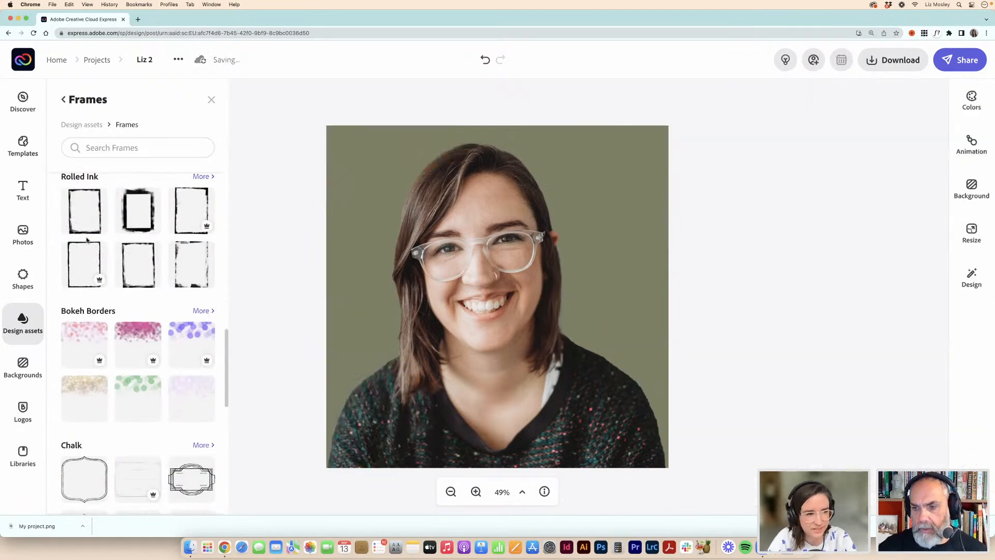
Place the thick black Rolled Ink frame over the headshot, and enlarge it to span the canvas width
click(128, 230)
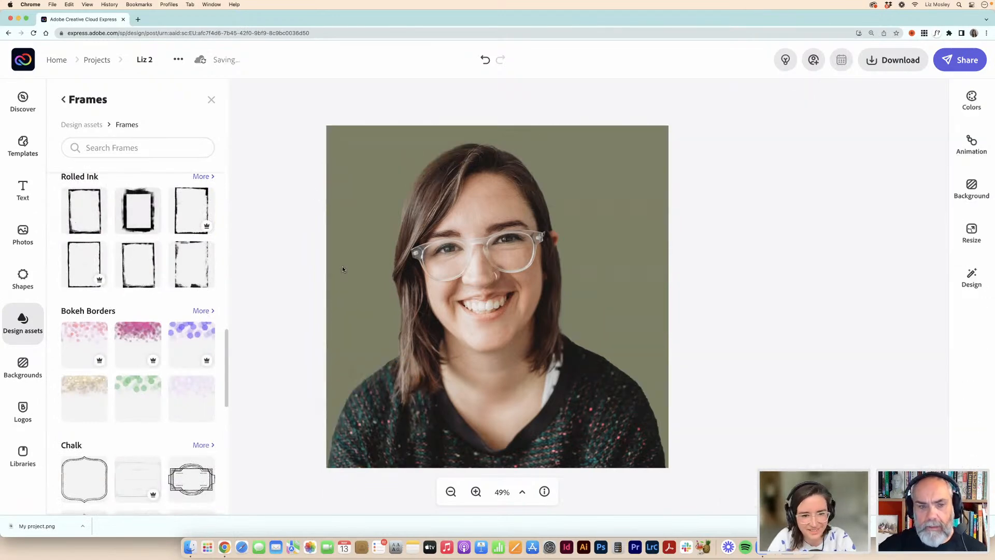
mouse_move(561, 308)
mouse_down()
mouse_move(481, 303)
mouse_move(356, 257)
mouse_move(336, 230)
mouse_up()
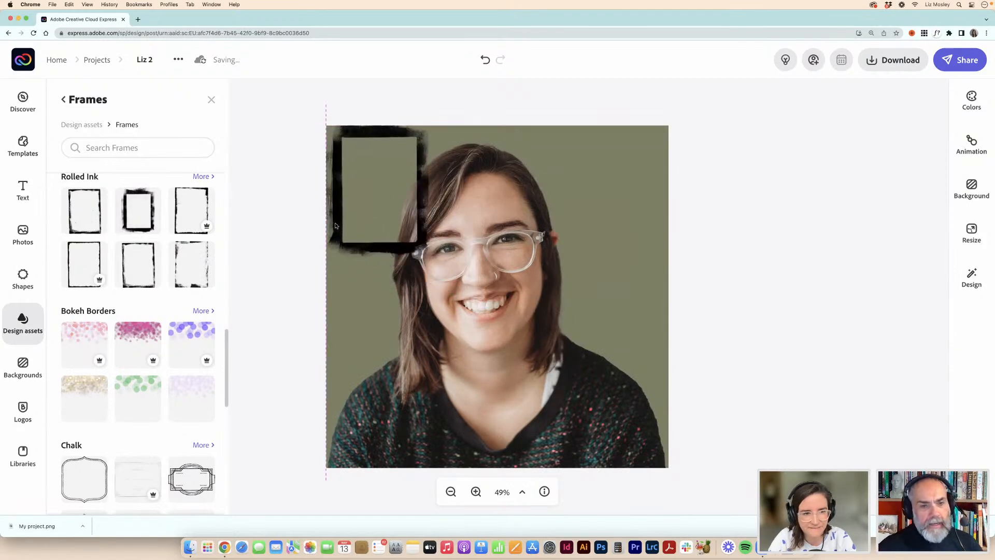
click(425, 250)
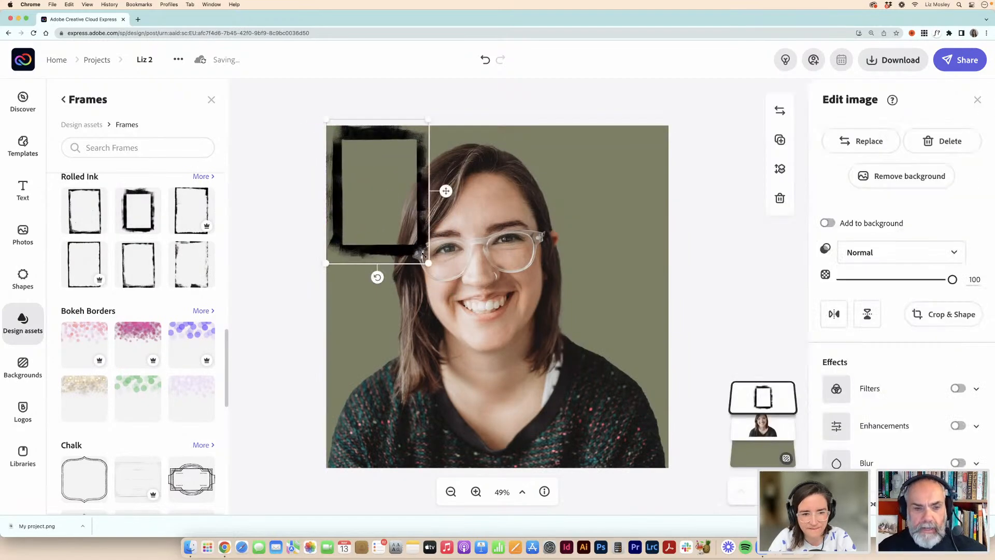
mouse_move(428, 263)
mouse_down()
mouse_move(567, 394)
mouse_move(646, 341)
mouse_up()
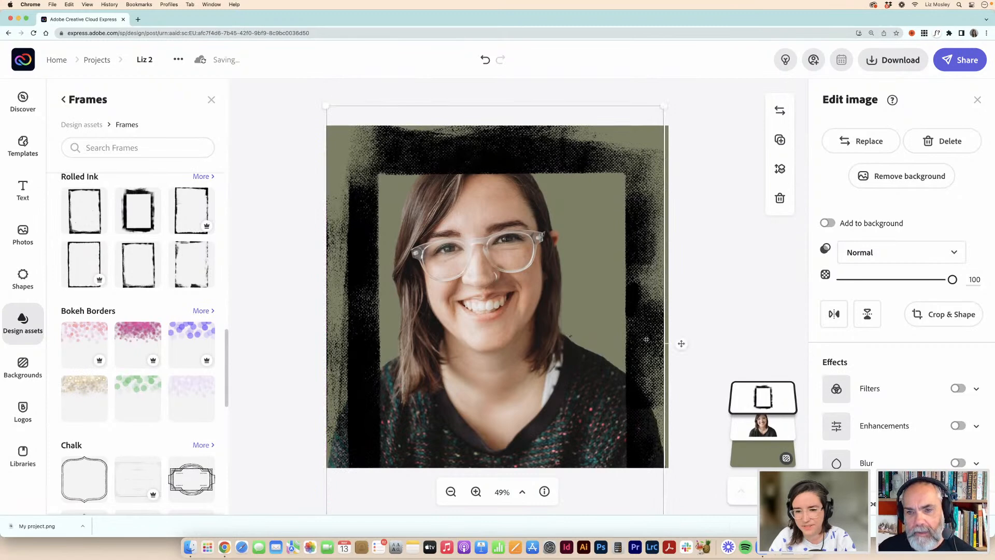
drag(666, 111, 670, 98)
drag(650, 171, 652, 183)
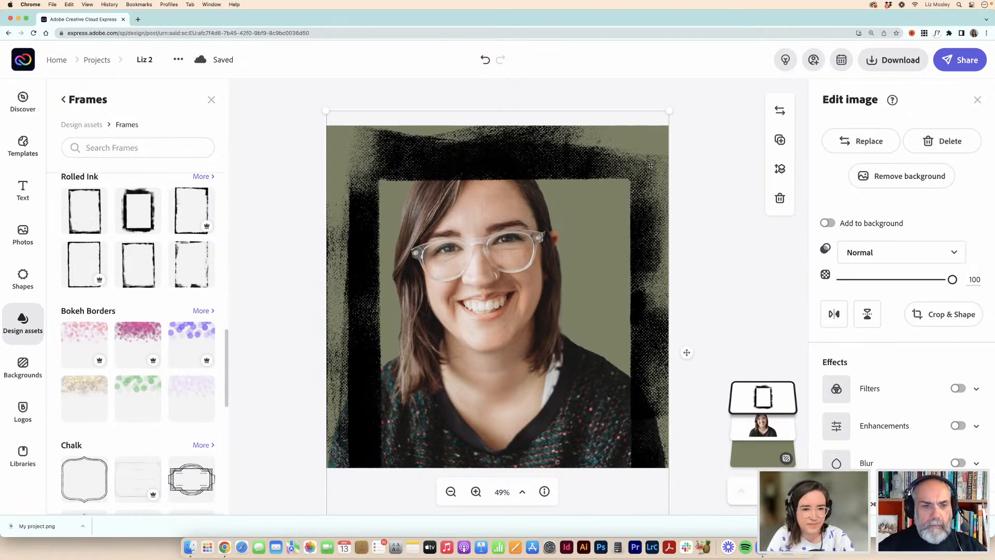
drag(647, 179, 627, 176)
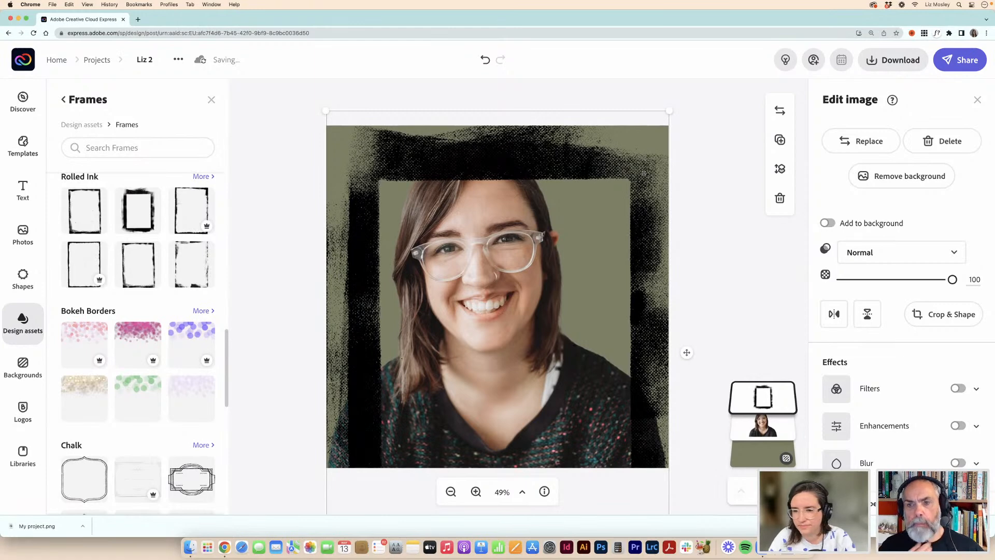
Delete the black ink frame, and look through the remaining frame styles down to Nature and Geometric
key(BackSpace)
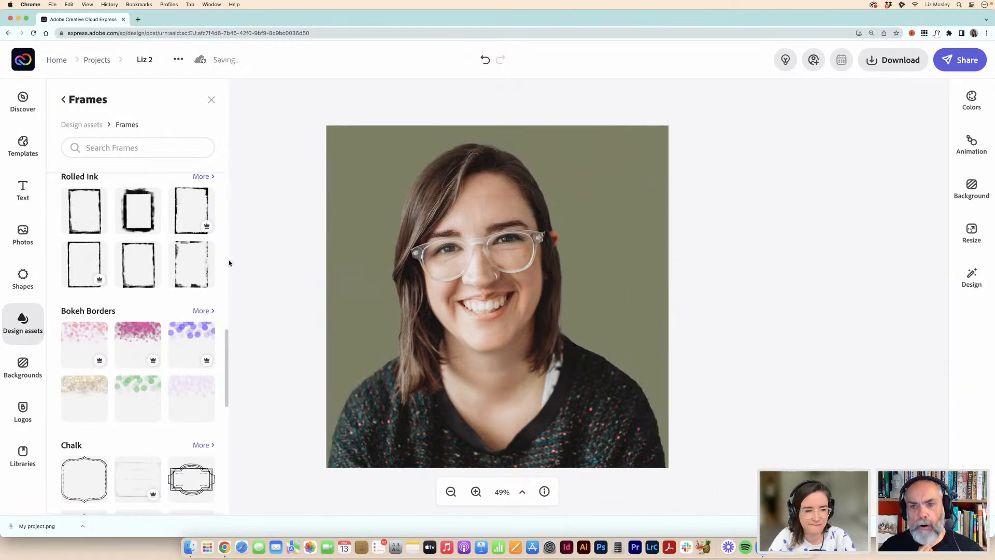
scroll(180, 314, down, 5)
scroll(180, 313, down, 5)
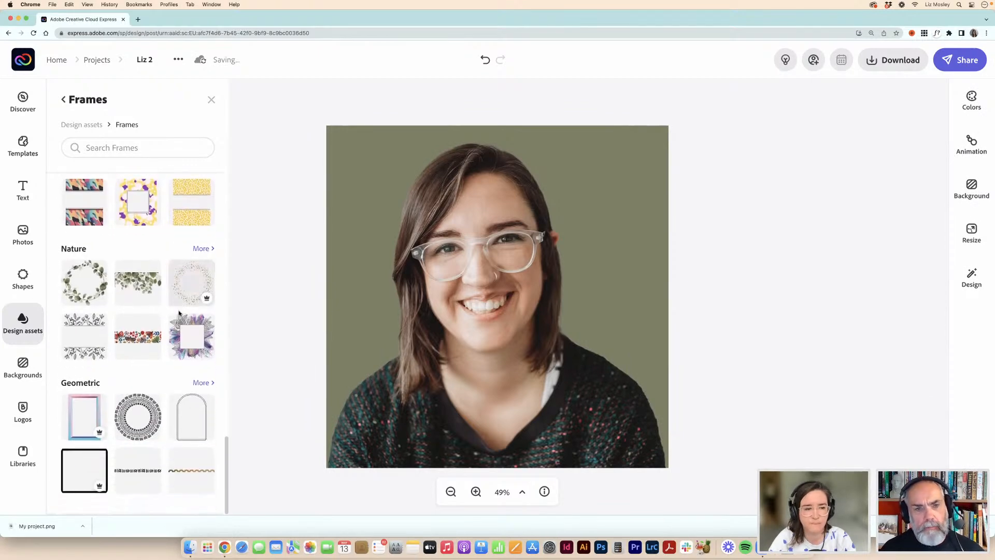
scroll(179, 313, up, 10)
scroll(179, 314, up, 3)
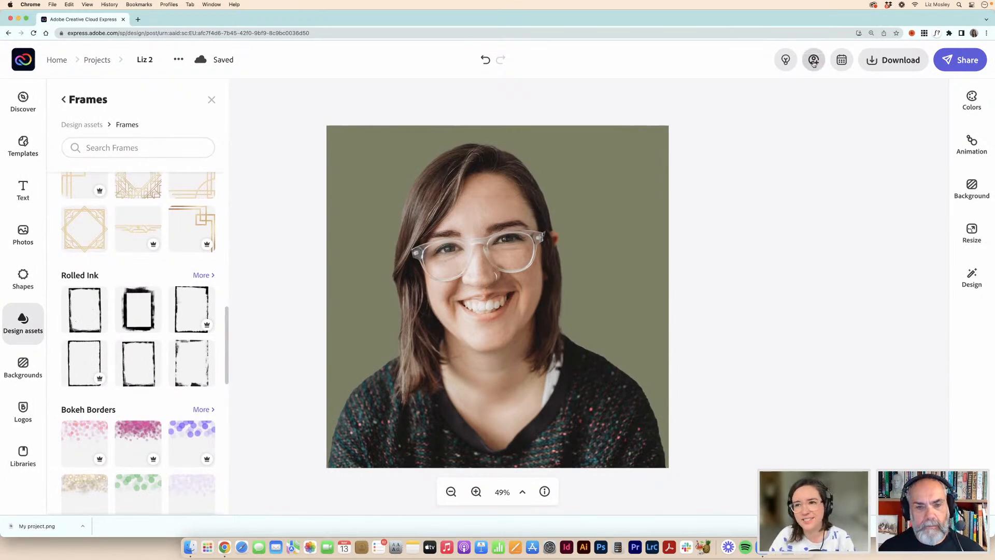
View the options for inviting people to edit the project, and close the invitation without adding anyone
click(814, 61)
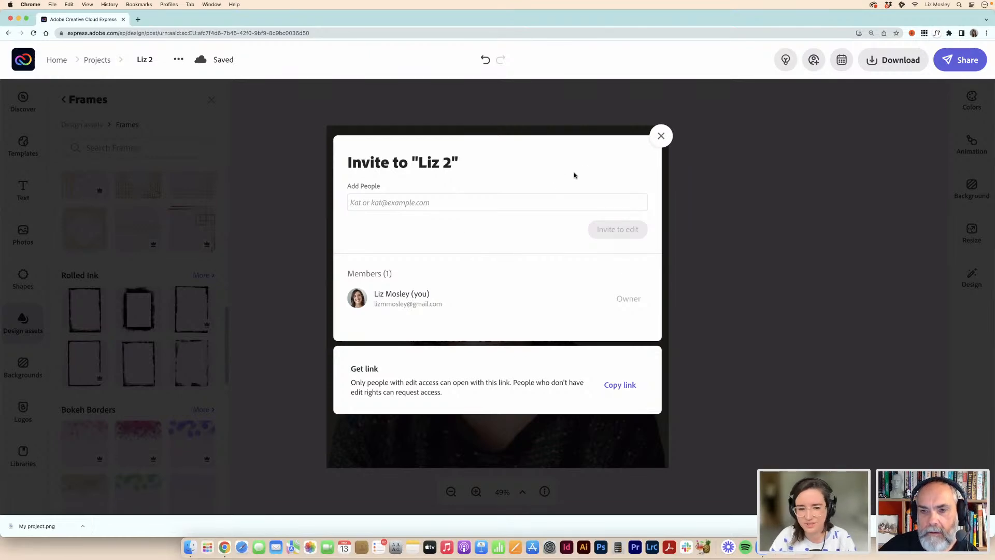
click(661, 137)
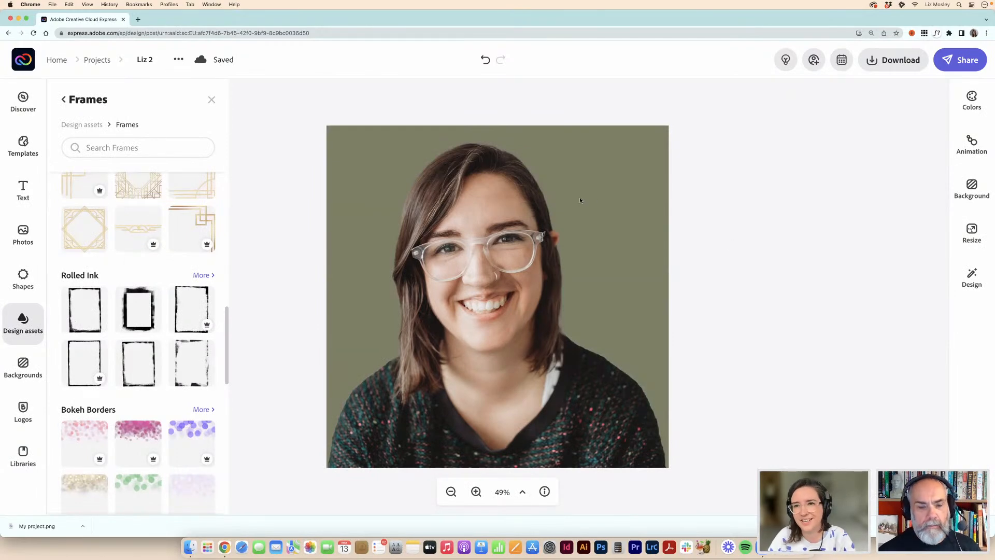
Try the black hand-drawn line-and-cross border from the Geometric frames along the canvas's upper edge, and delete it
scroll(165, 326, down, 3)
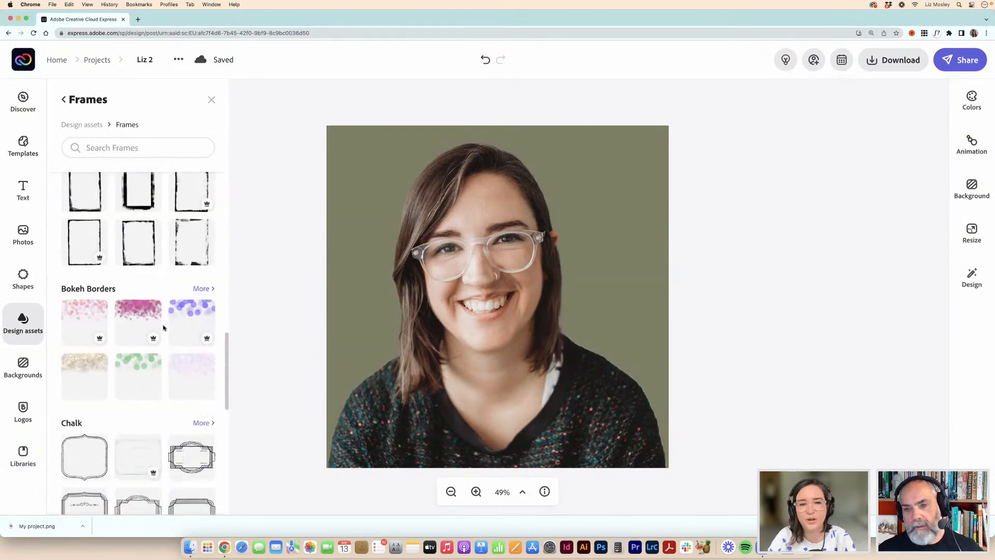
scroll(165, 326, down, 1)
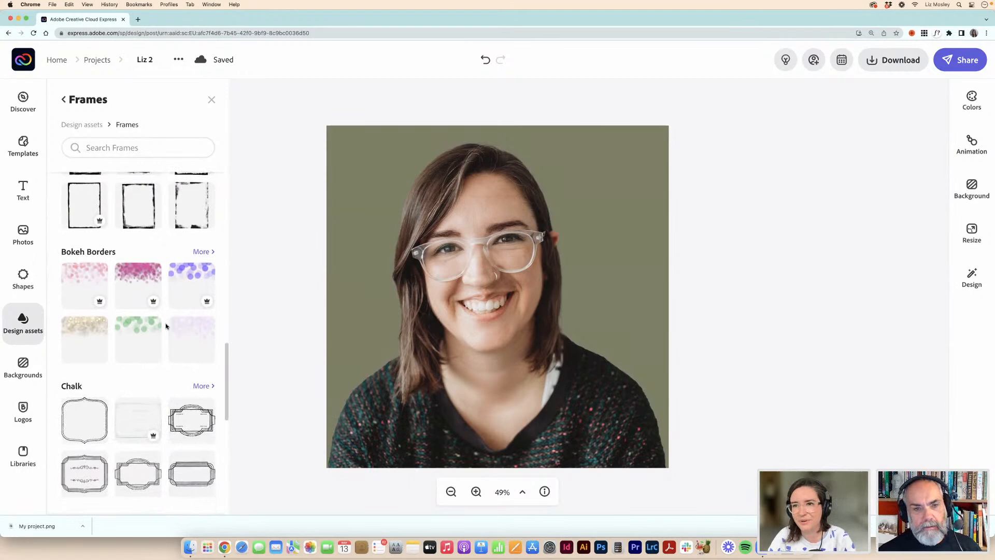
scroll(166, 326, down, 8)
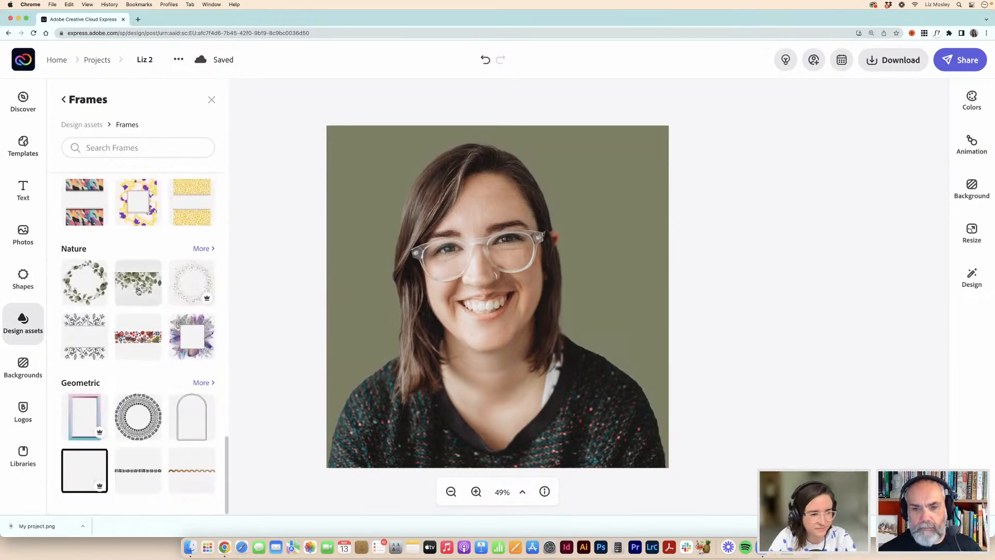
scroll(172, 372, up, 1)
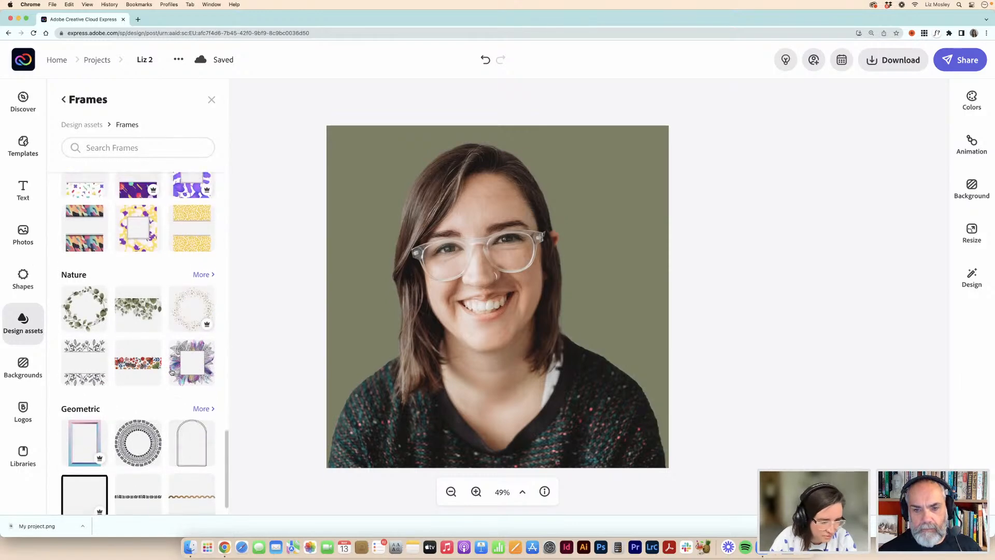
scroll(172, 372, down, 1)
click(146, 476)
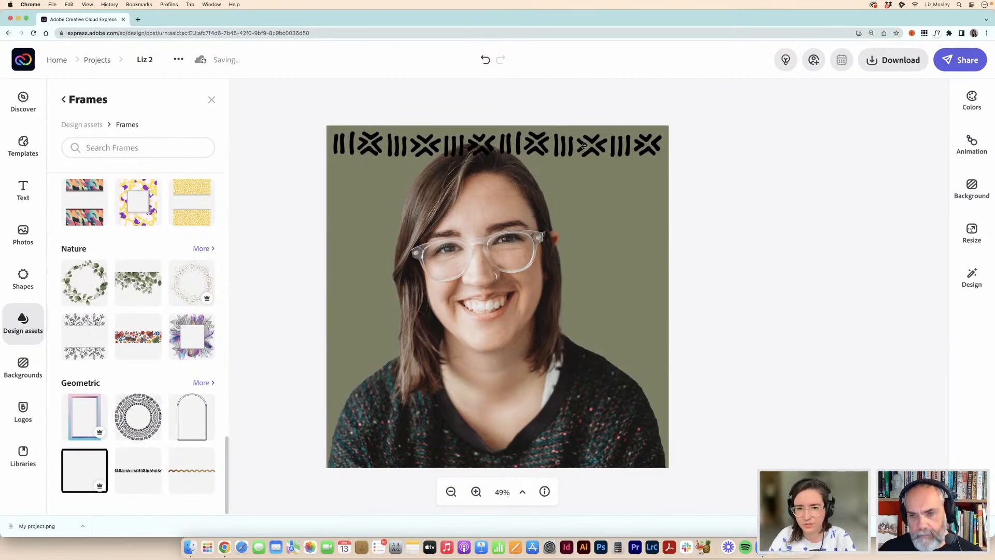
click(584, 147)
key(Delete)
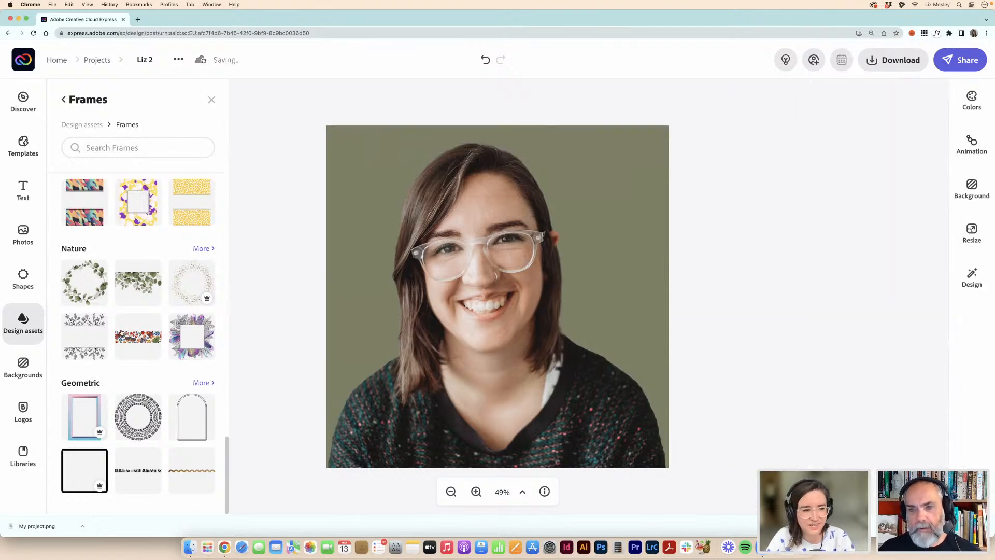
Look through the template library and preview the botanical gardening-store review Instagram post, without creating a design from it
scroll(126, 332, up, 5)
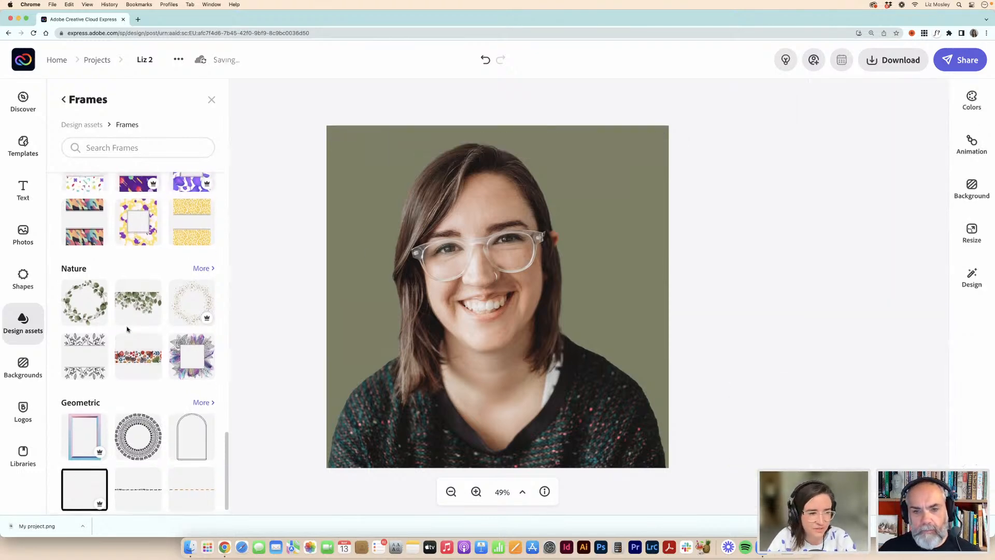
scroll(127, 328, up, 10)
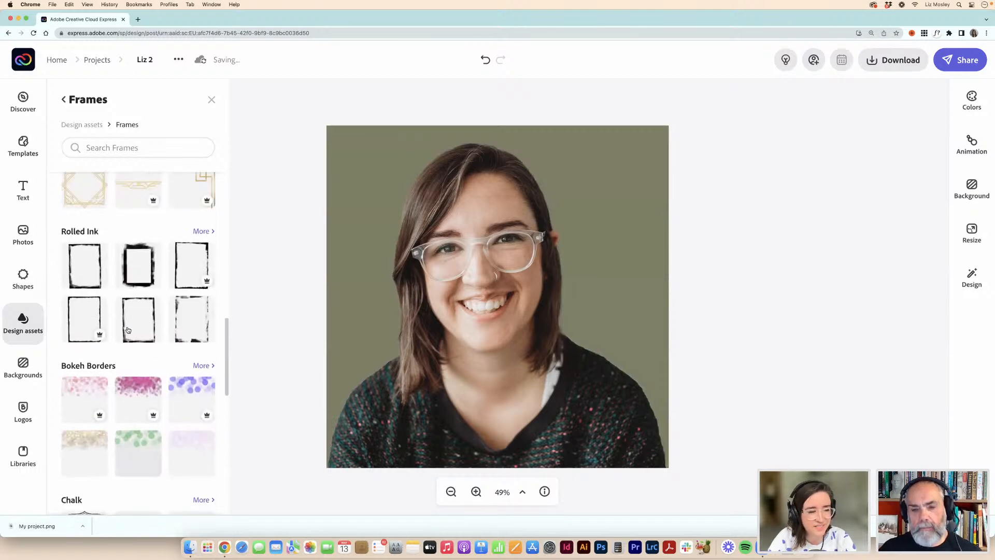
scroll(126, 329, up, 10)
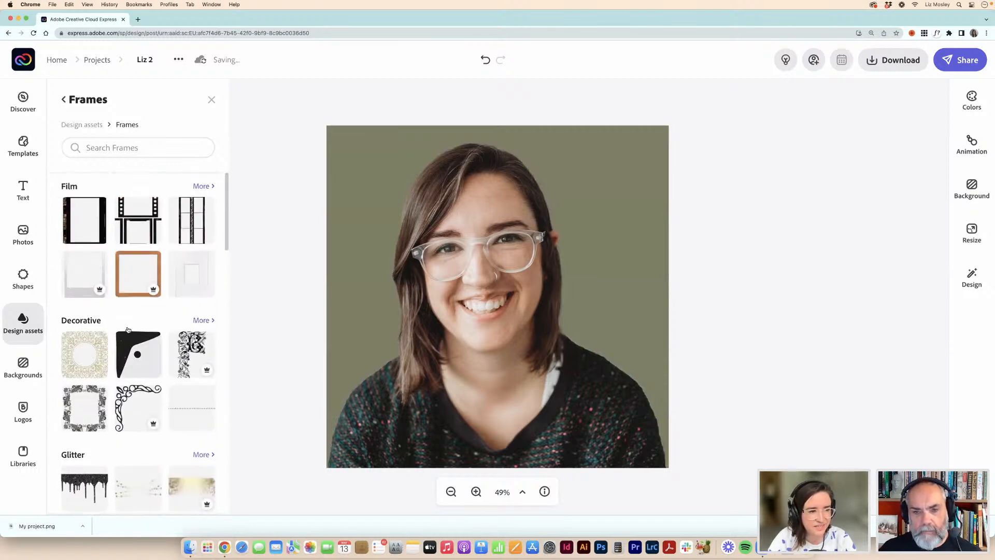
click(23, 144)
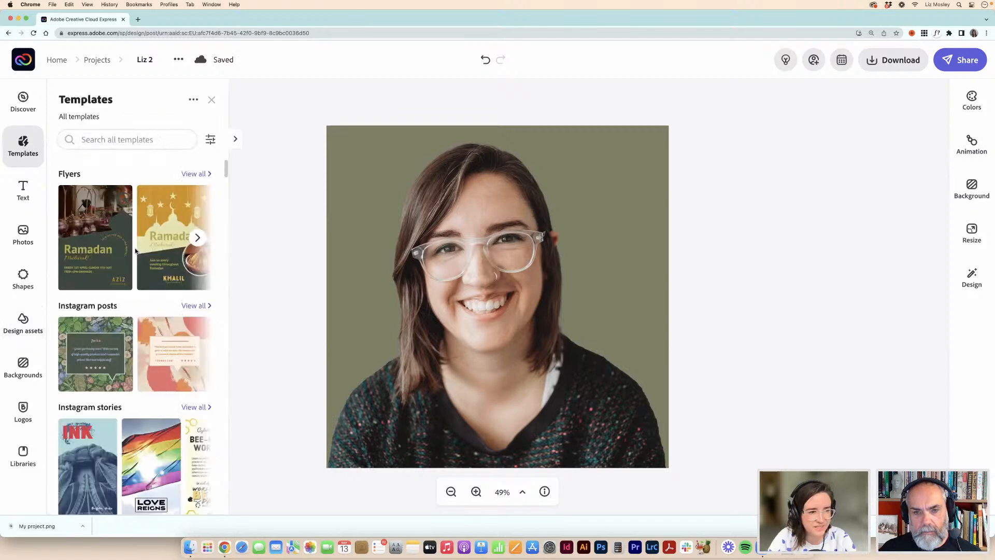
scroll(133, 249, down, 5)
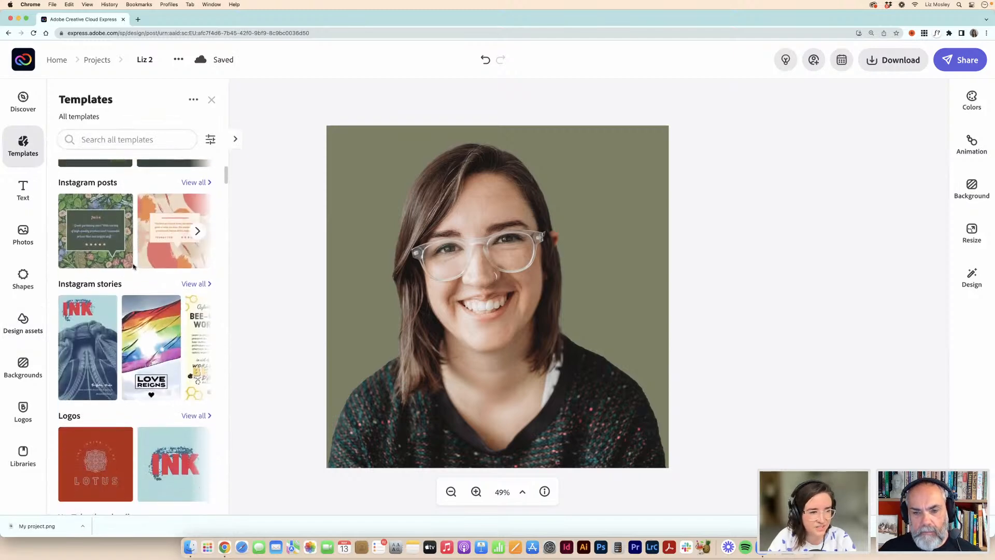
scroll(124, 263, down, 1)
scroll(140, 263, up, 3)
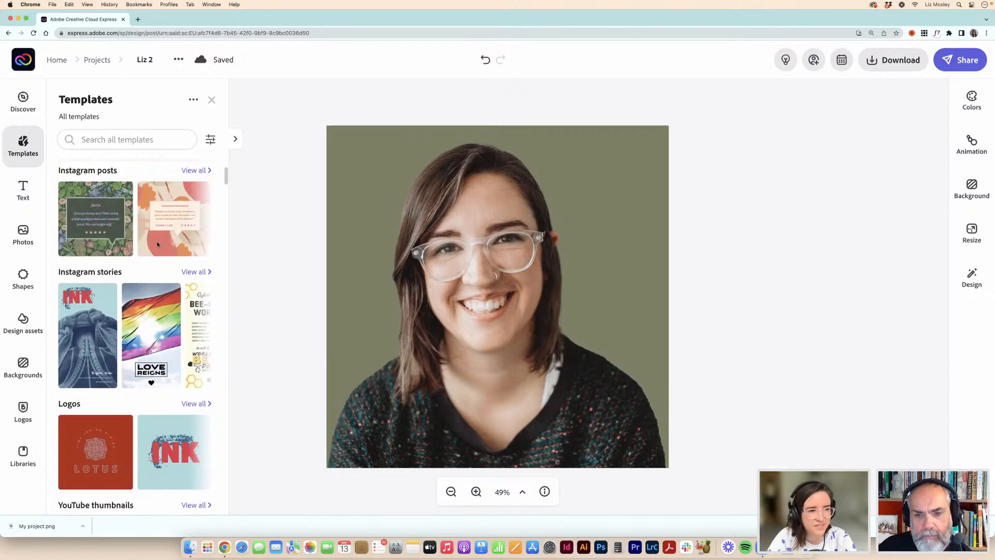
scroll(153, 262, down, 1)
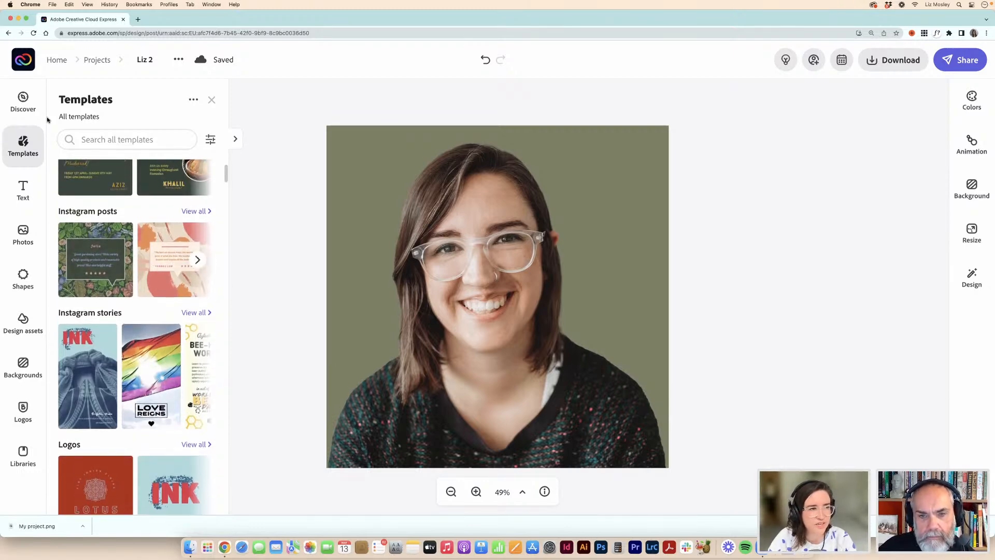
click(70, 265)
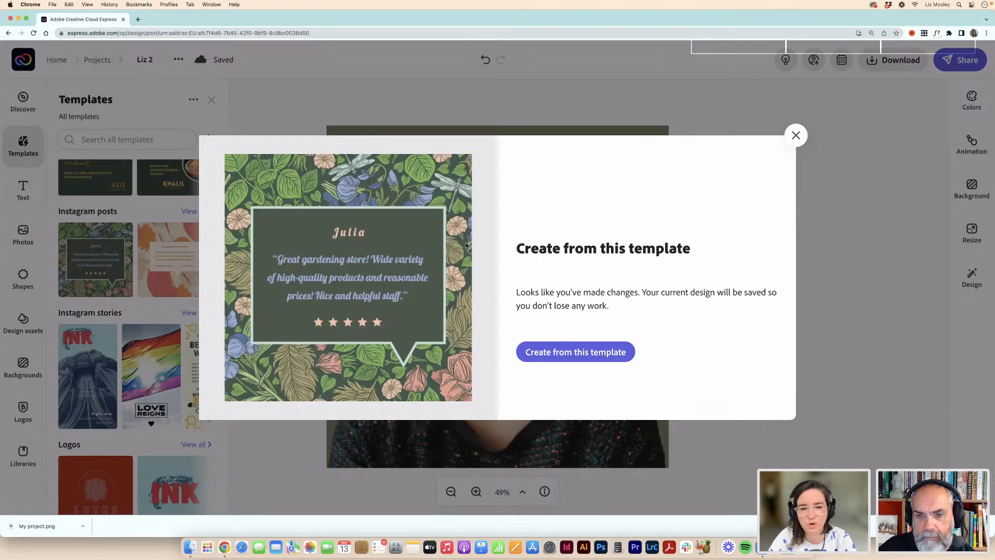
click(796, 136)
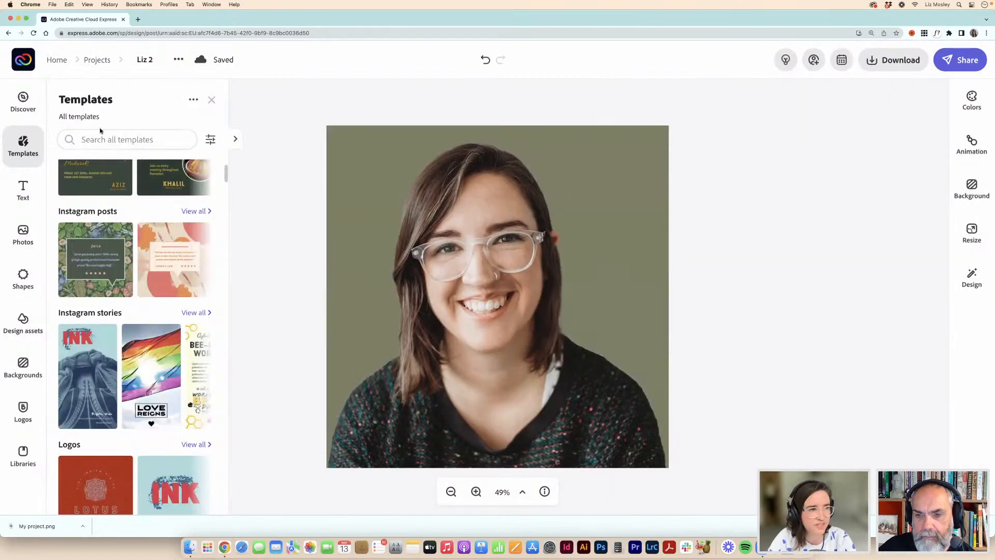
Leave the headshot design and start a new Instagram post from scratch
click(54, 62)
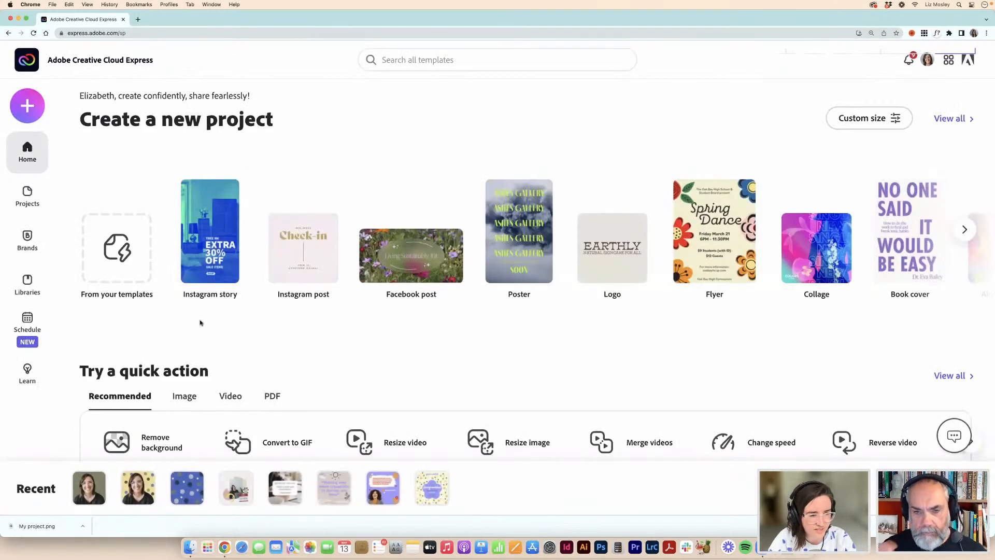
key(ctrl+Up)
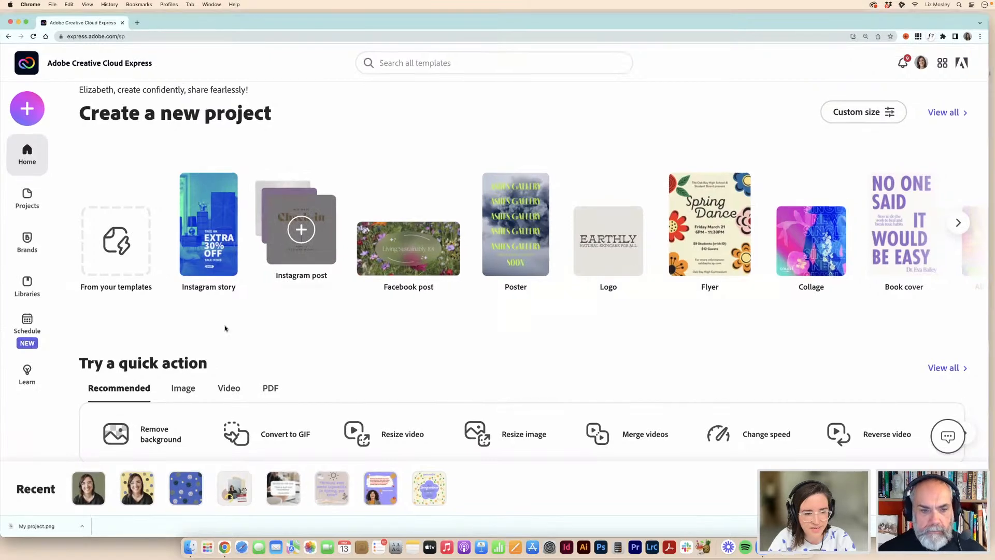
click(208, 340)
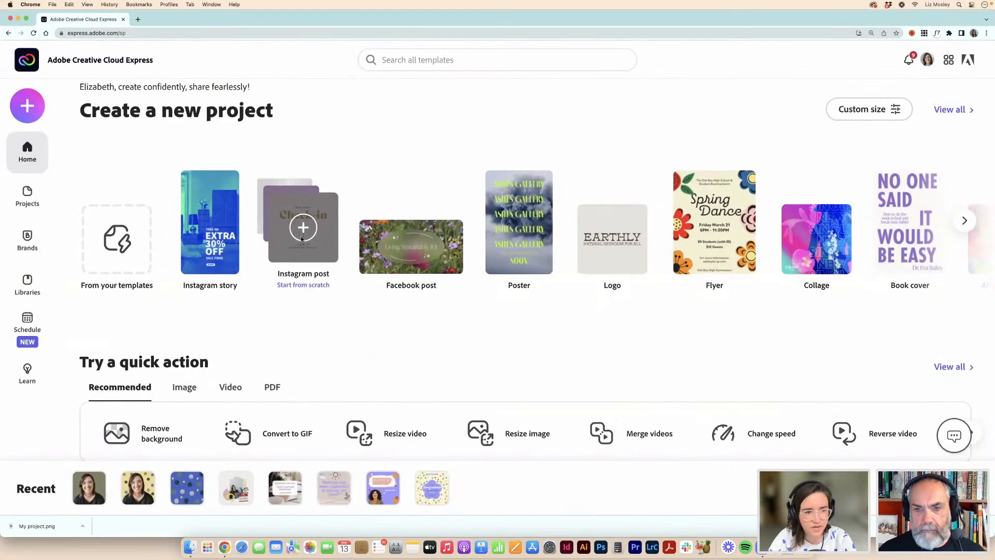
click(302, 240)
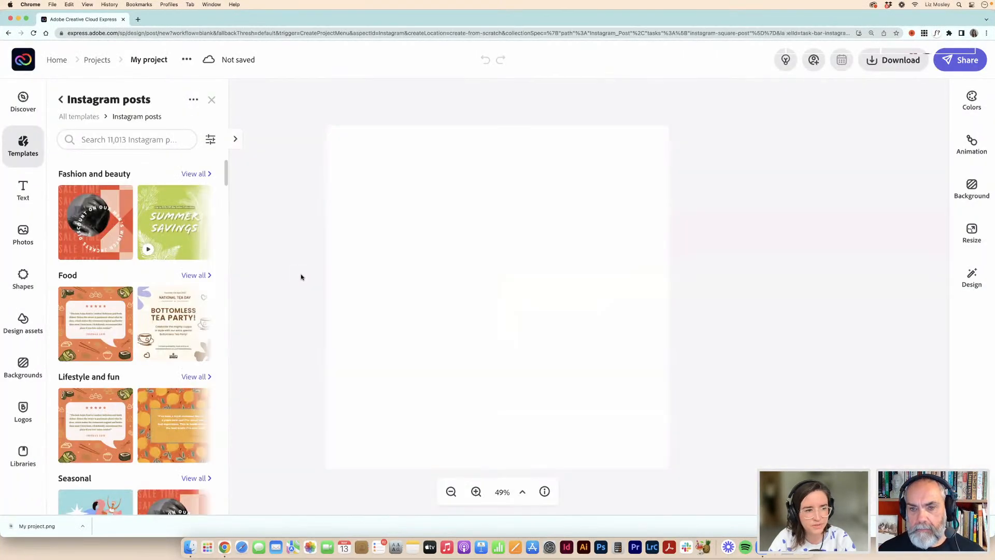
Find the floral bee-patterned customer testimonial among the Instagram post templates and apply it to the blank post
scroll(154, 259, down, 8)
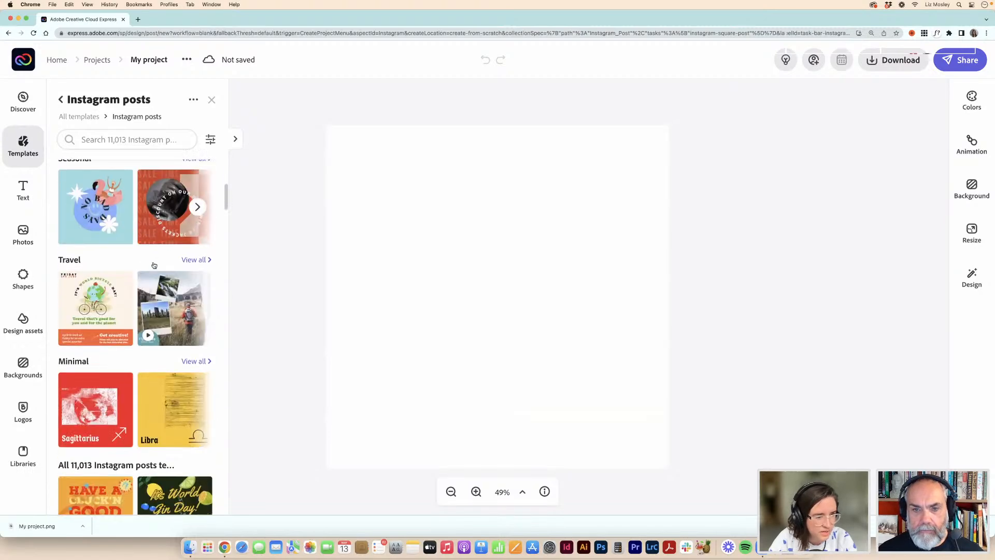
scroll(154, 265, down, 10)
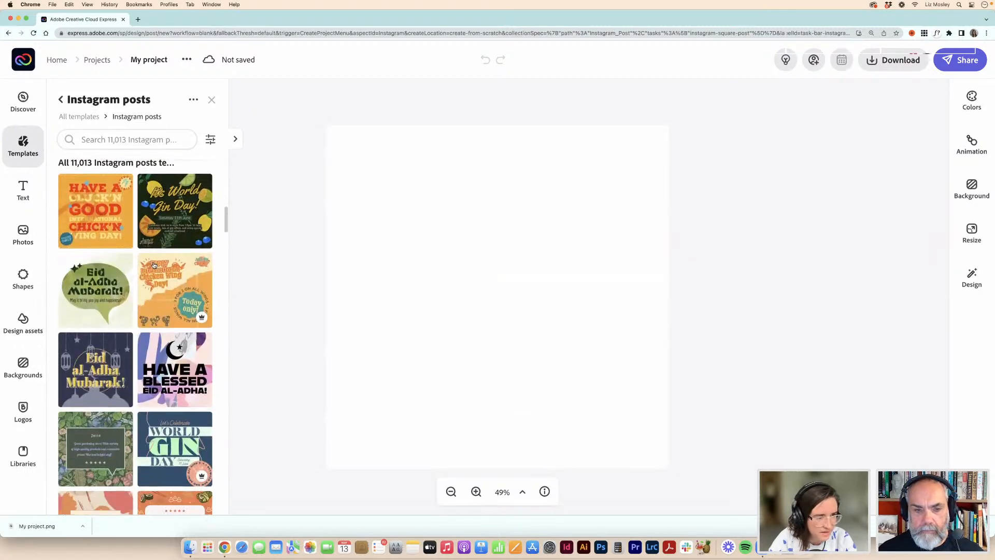
scroll(154, 264, down, 10)
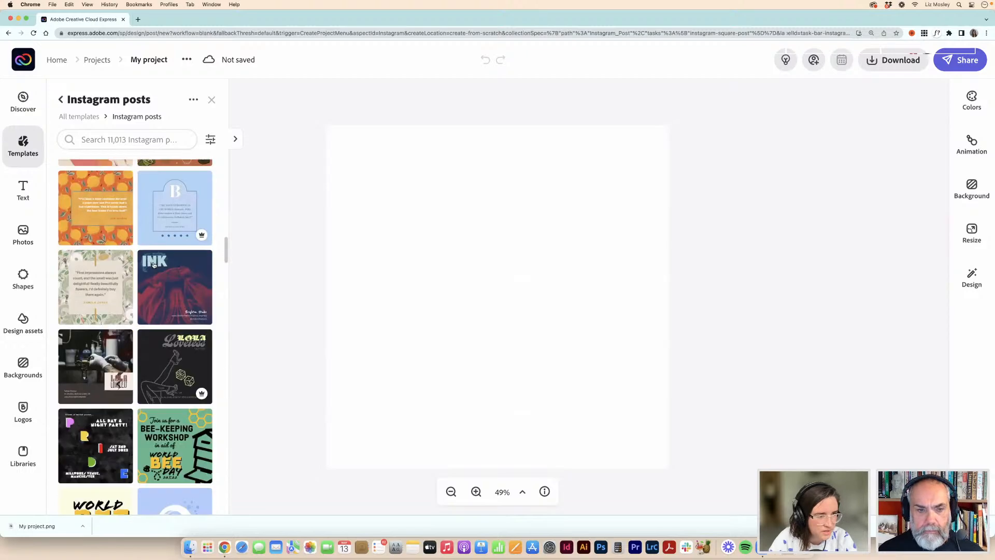
scroll(115, 250, down, 1)
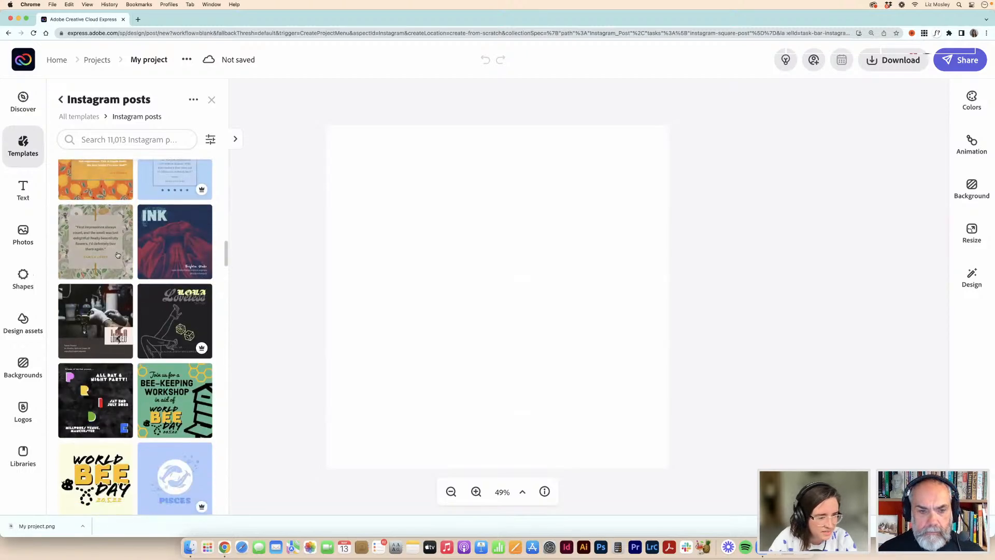
click(121, 256)
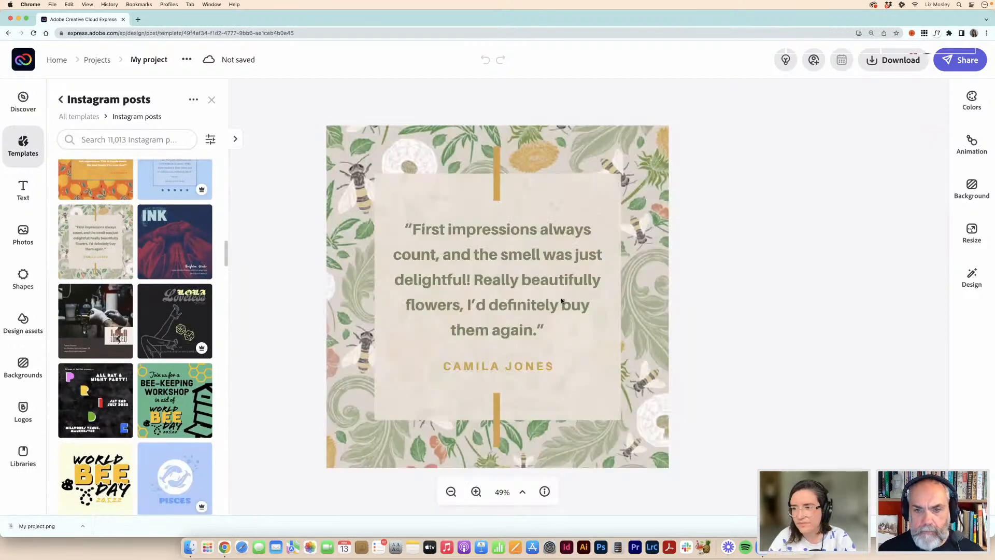
Set the font of the testimonial quote to the brand's Quincy CF Bold
click(648, 175)
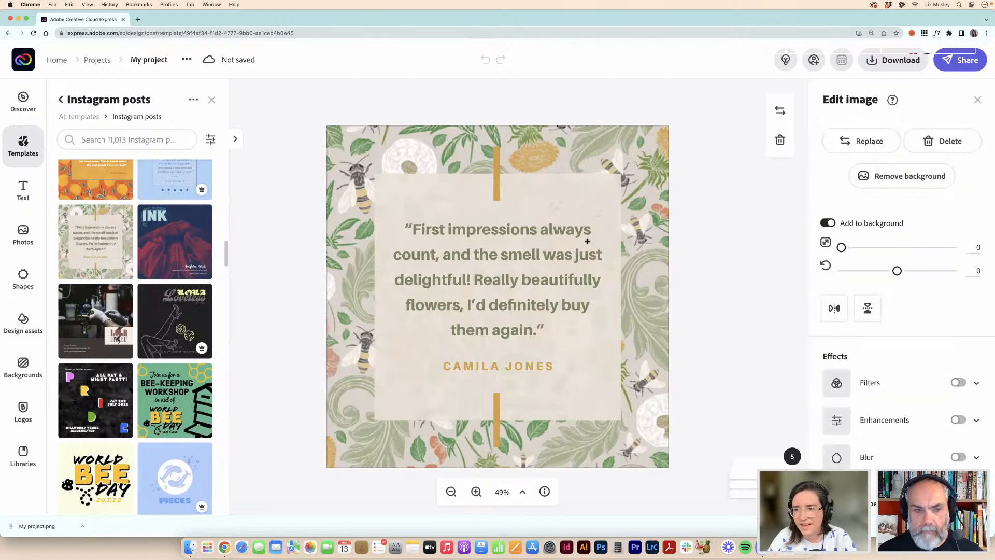
click(540, 256)
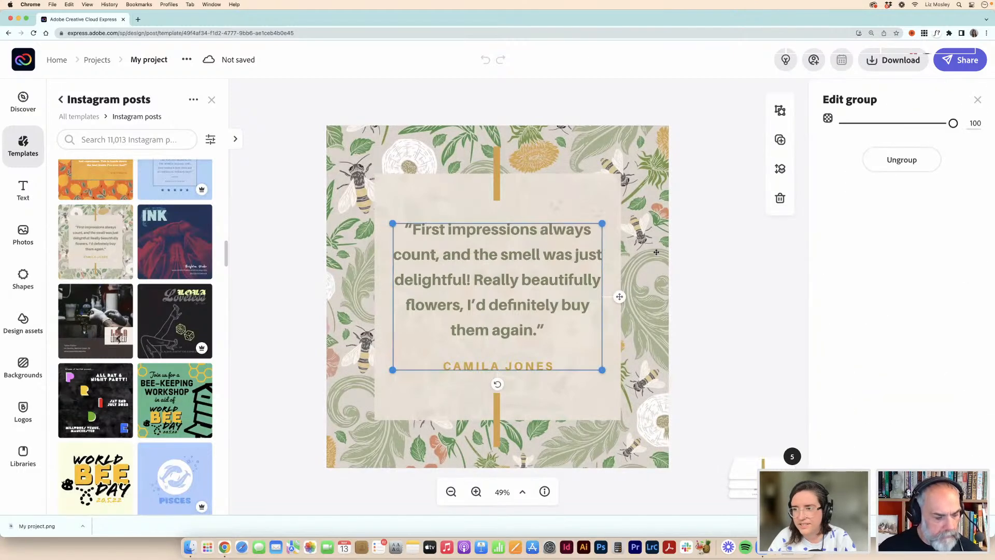
click(656, 252)
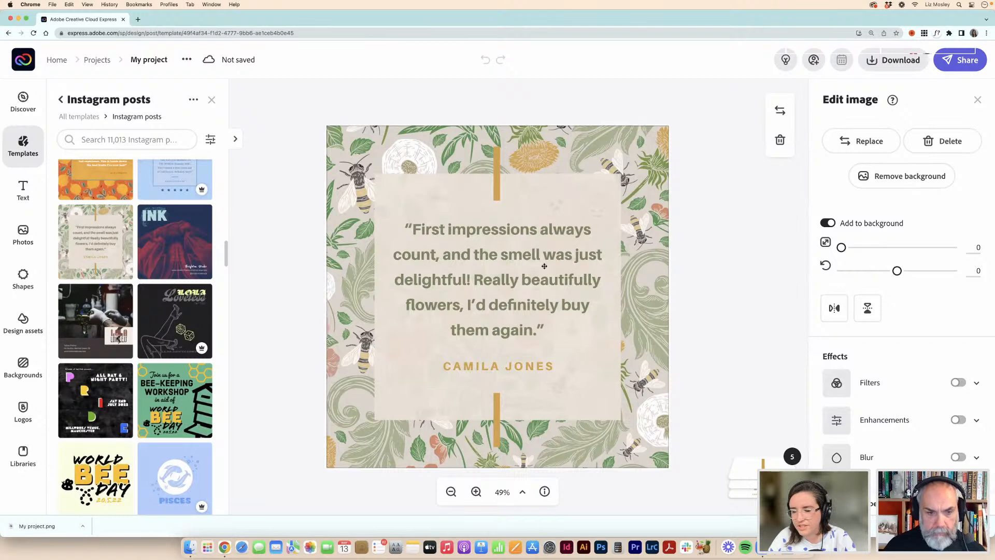
click(521, 278)
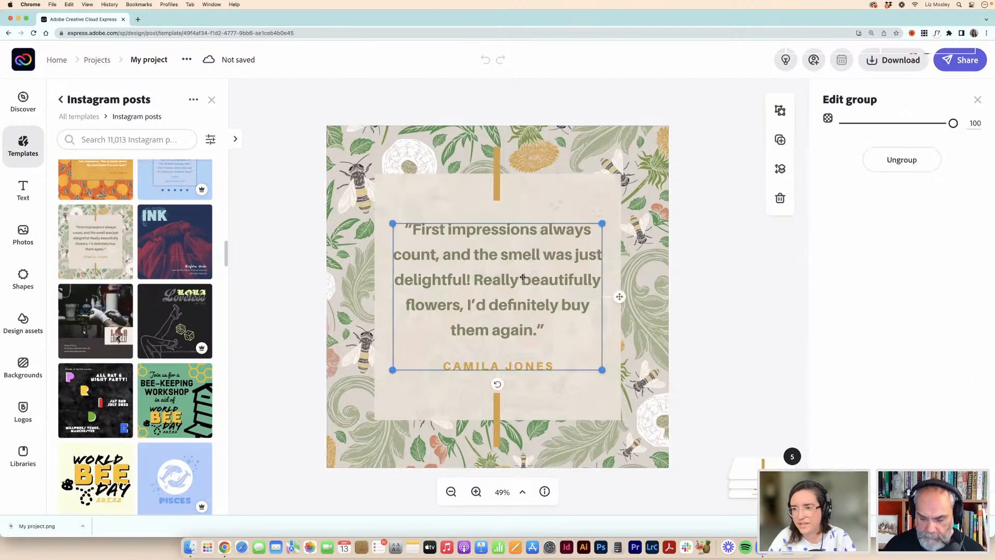
click(522, 284)
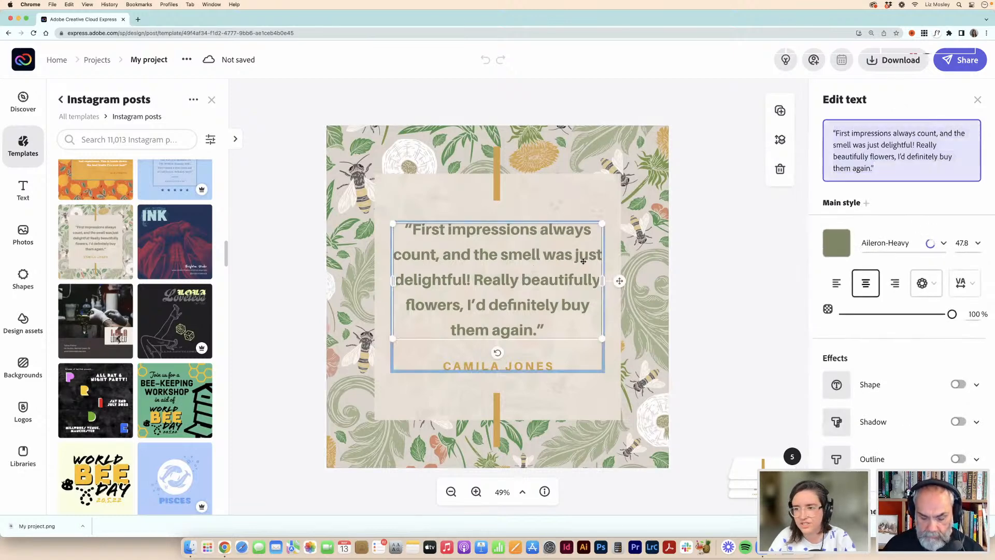
click(943, 245)
scroll(831, 262, up, 3)
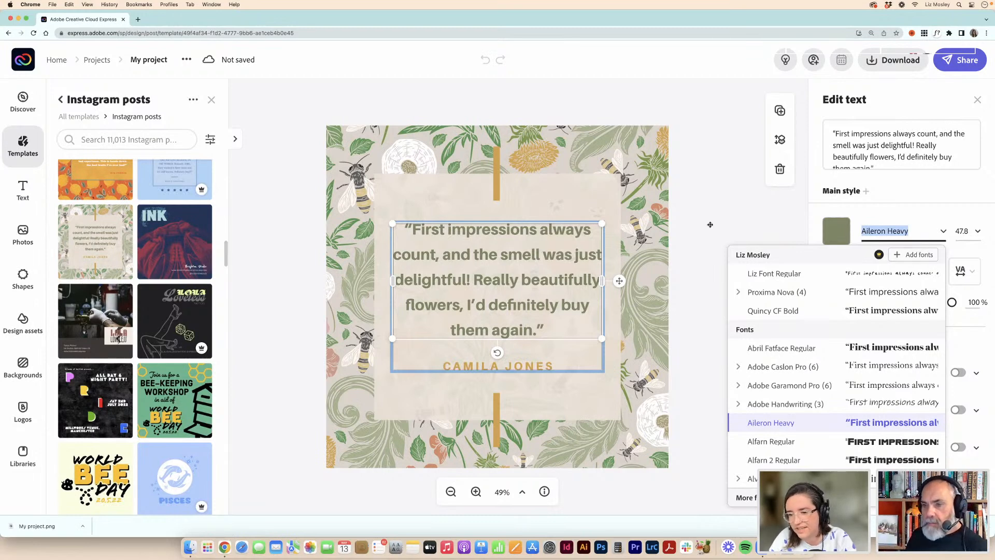
click(780, 309)
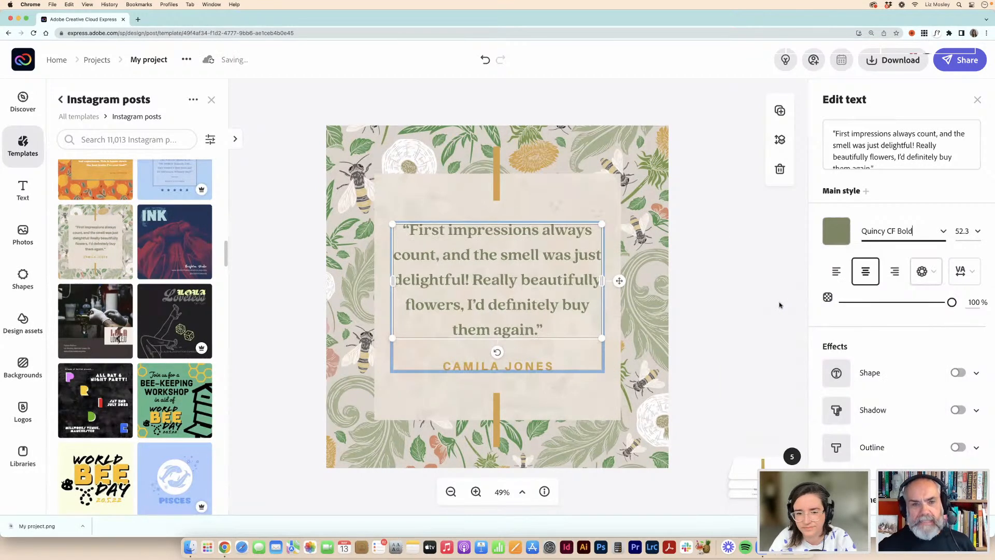
click(740, 283)
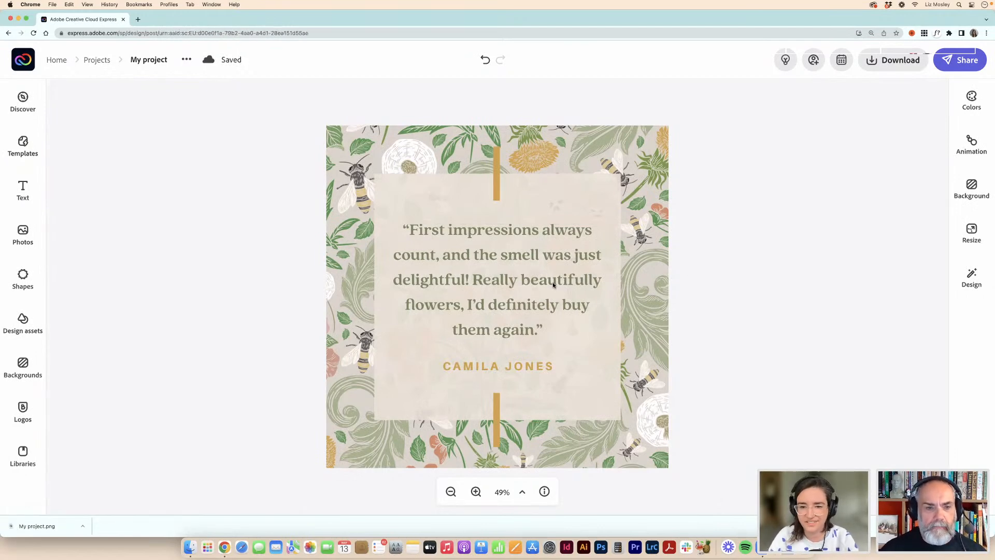
Recolour the upper gold bar above the quote with the brand's blue
click(598, 279)
click(662, 216)
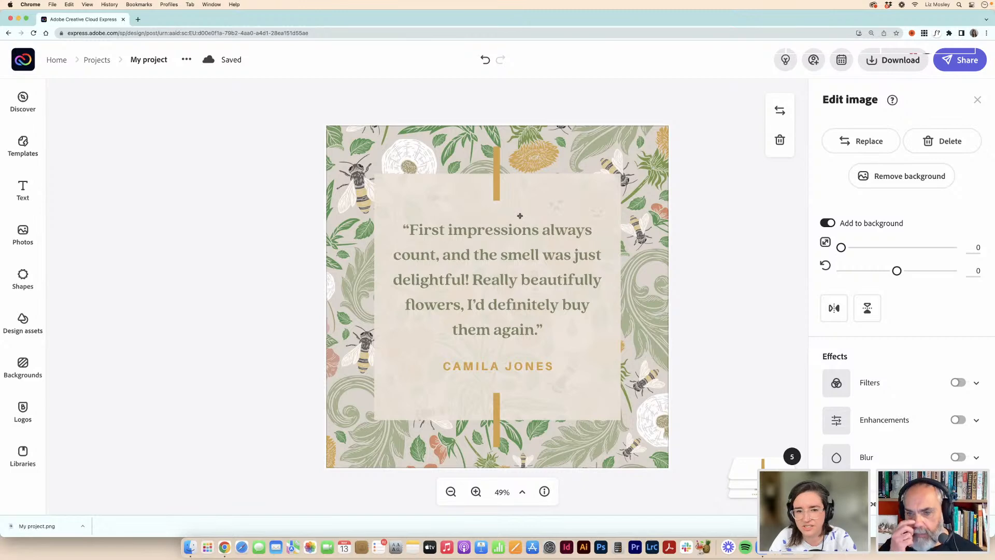
click(498, 188)
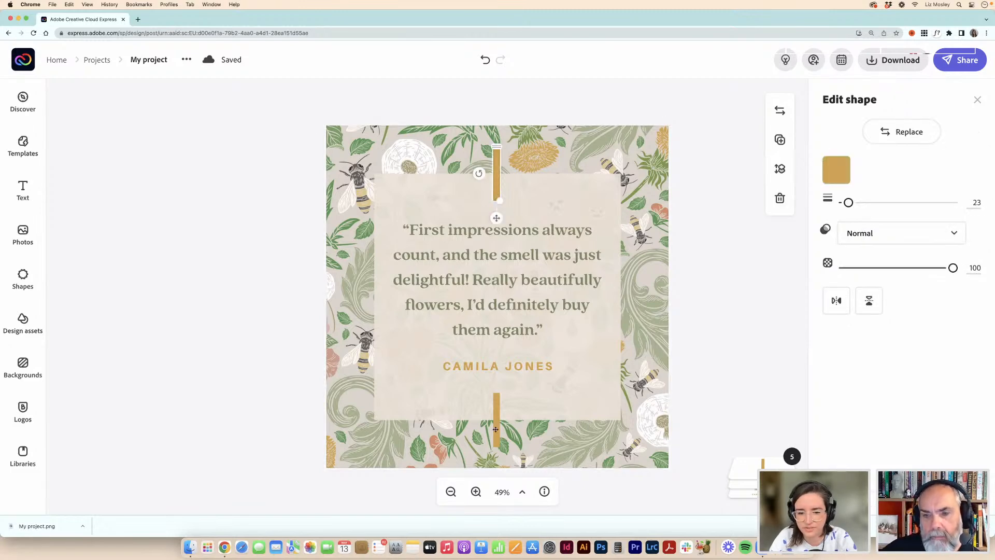
click(533, 364)
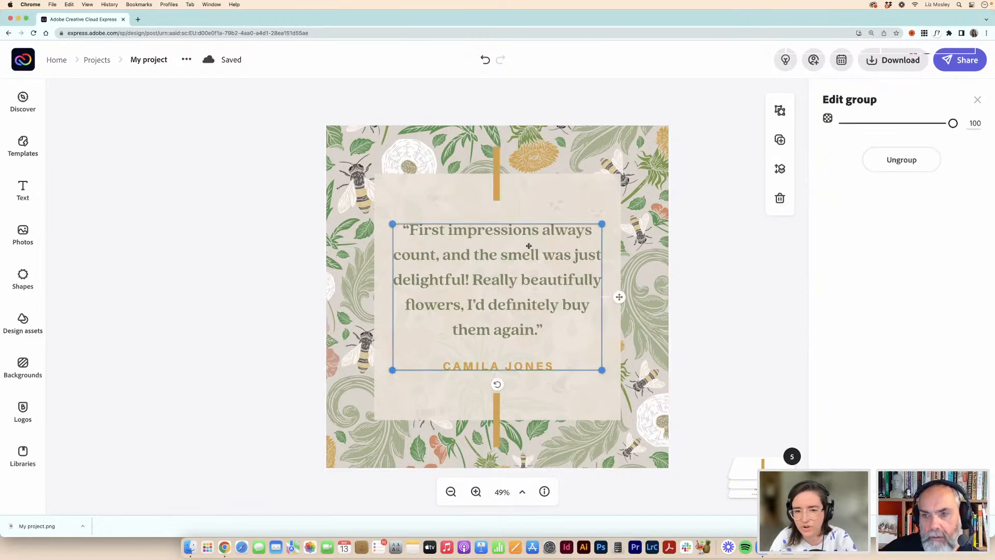
click(498, 193)
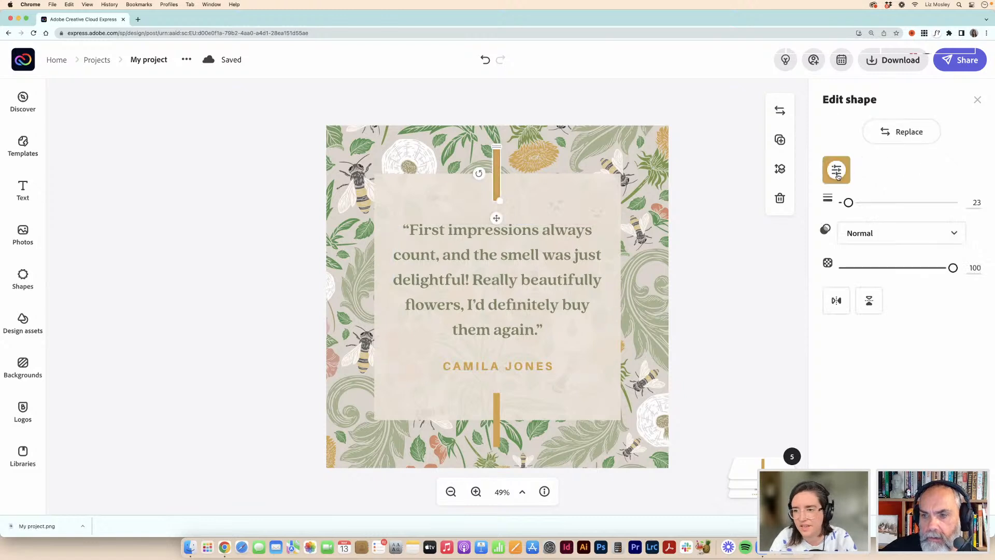
click(836, 170)
click(744, 89)
Recolour the lower gold bar beneath the reviewer's name with the same brand blue
click(500, 411)
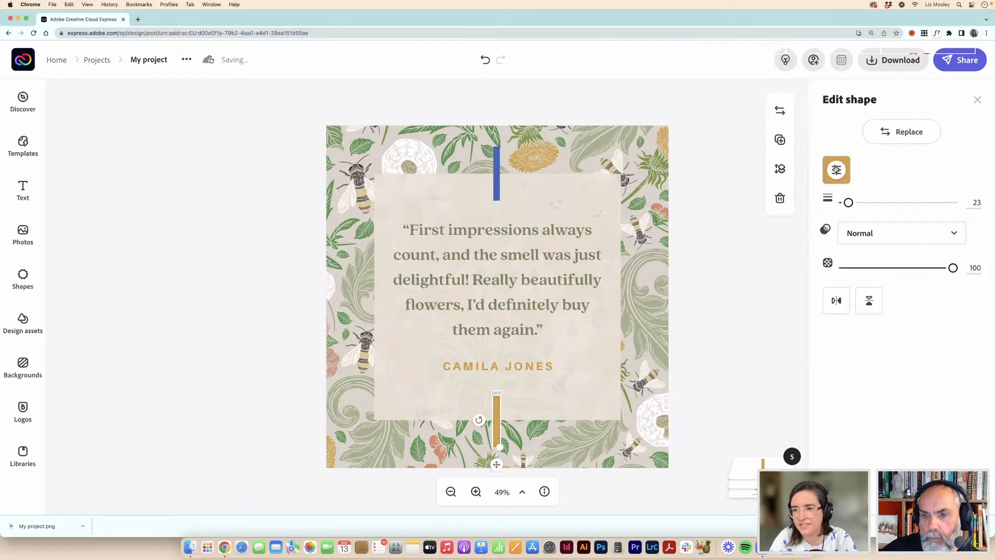
click(836, 169)
click(739, 92)
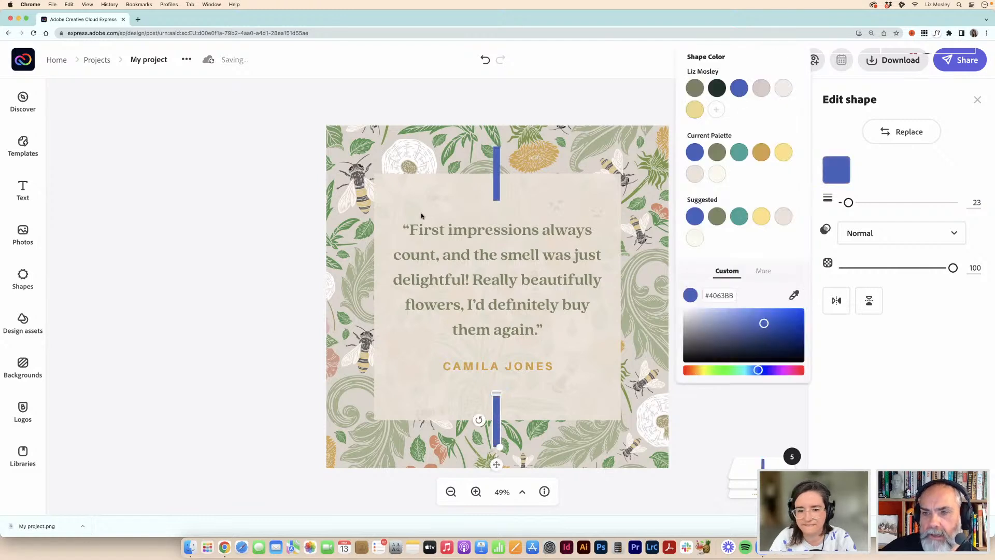
click(258, 229)
click(264, 232)
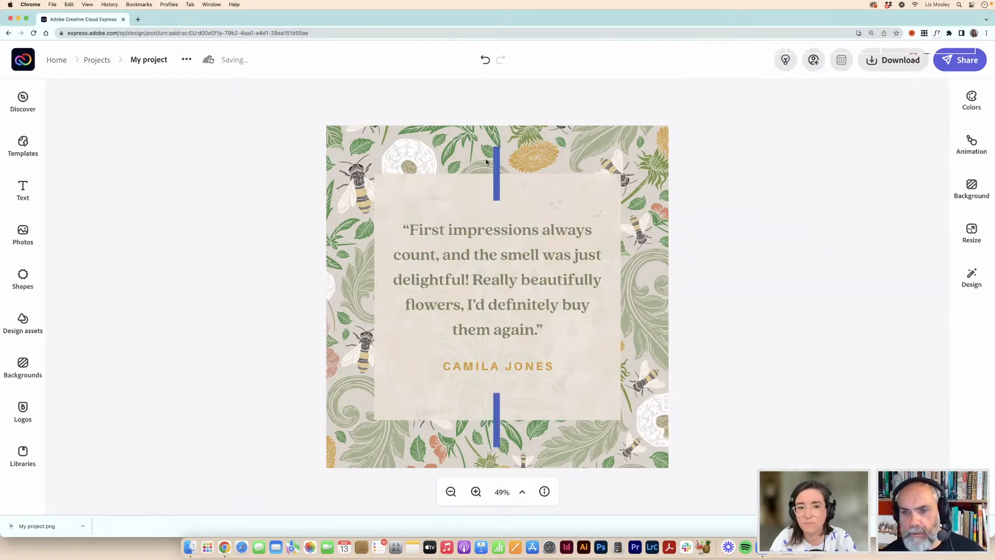
click(496, 168)
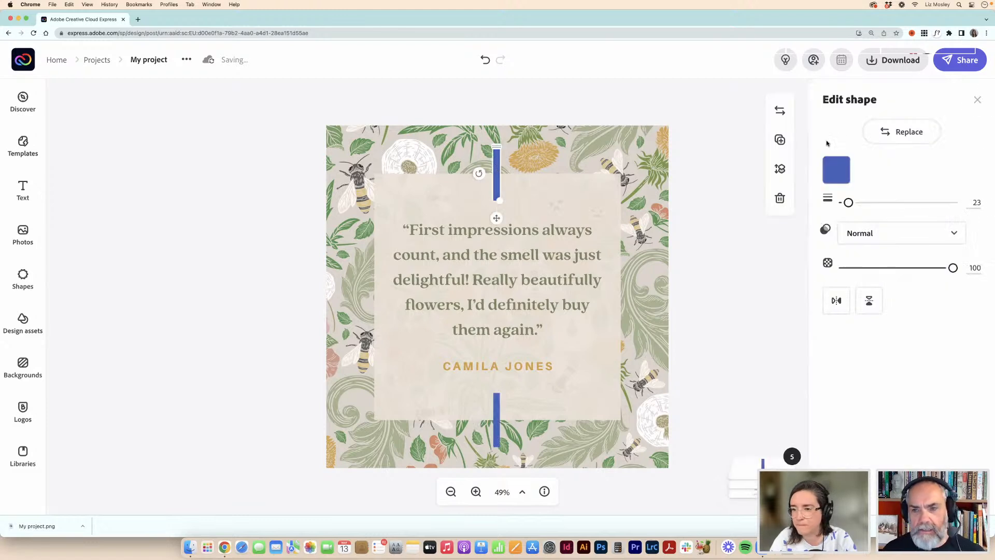
click(715, 209)
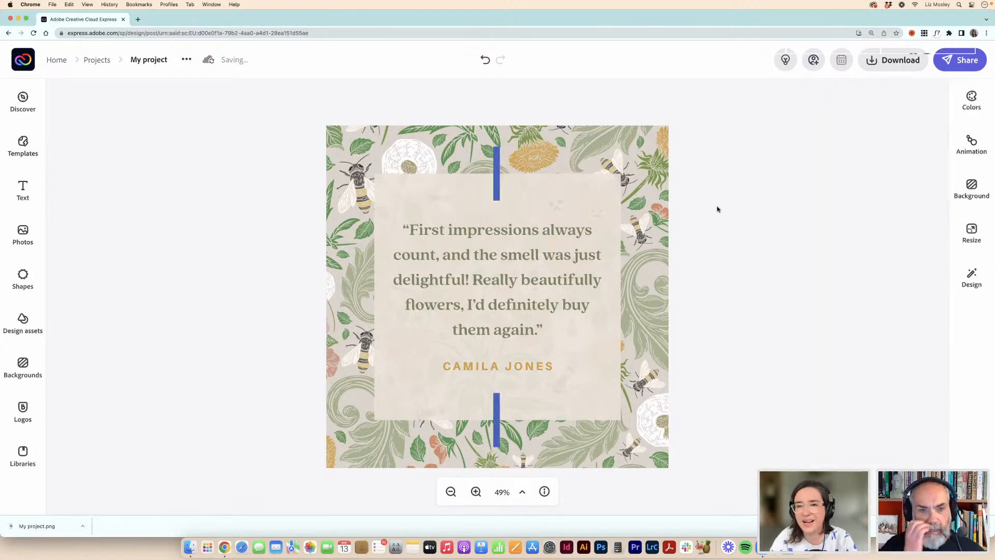
Leave the testimonial post and reopen the recent headshot project with the olive green background
click(656, 185)
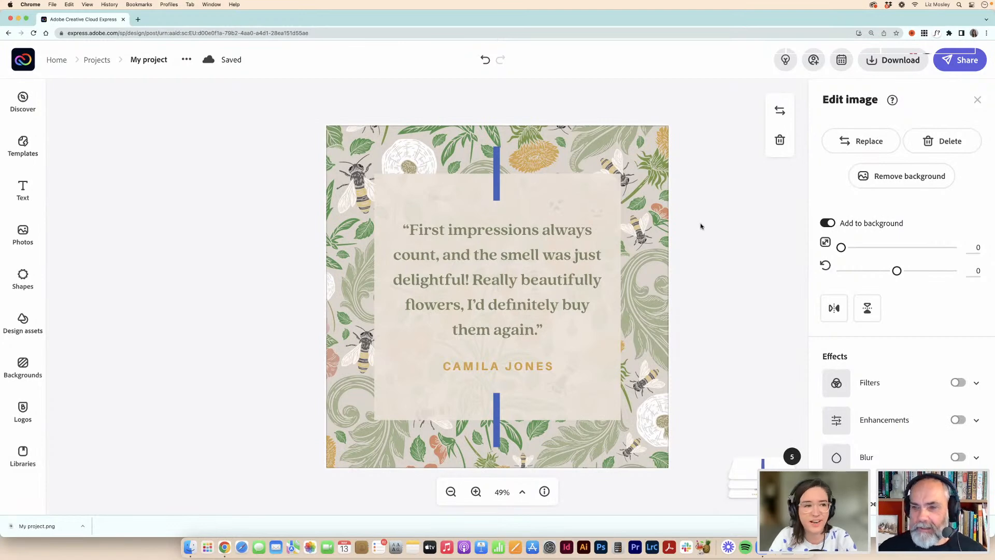
click(57, 60)
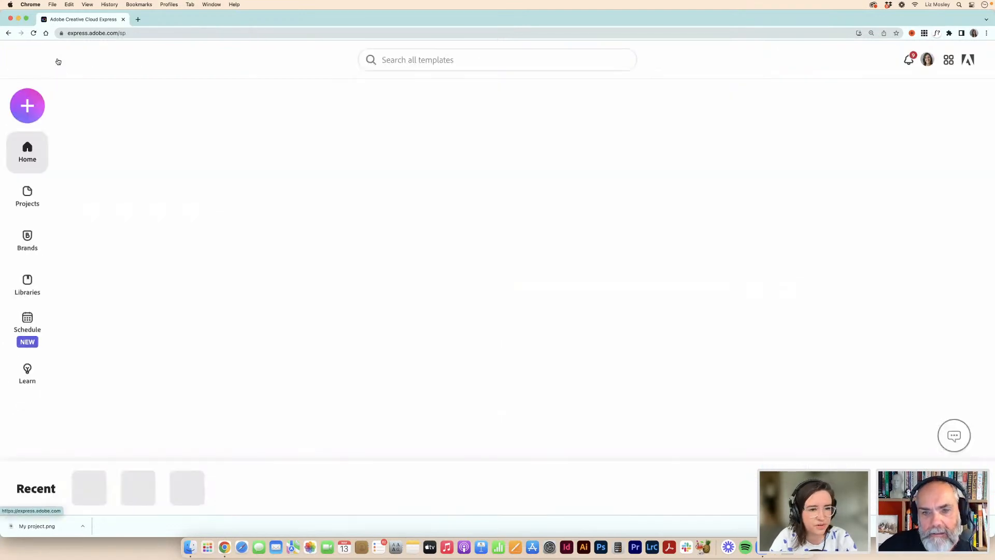
mouse_move(137, 488)
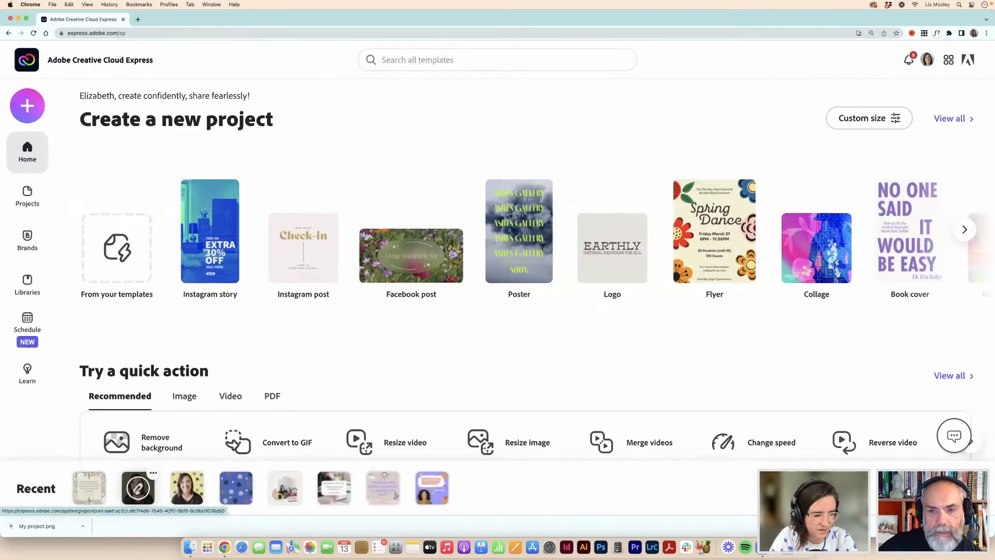
click(137, 489)
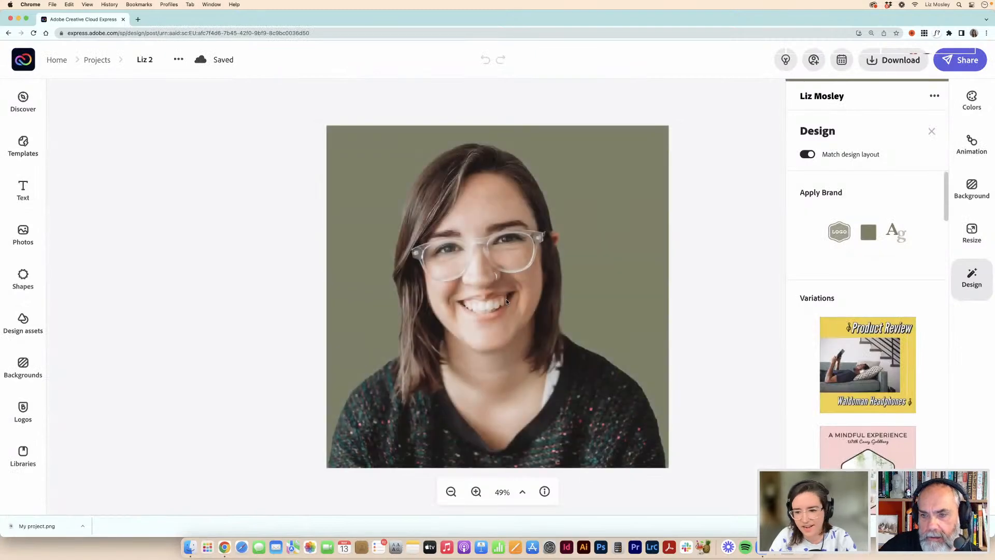
Apply a Duotone filter to the headshot using the pink and white preset
click(501, 290)
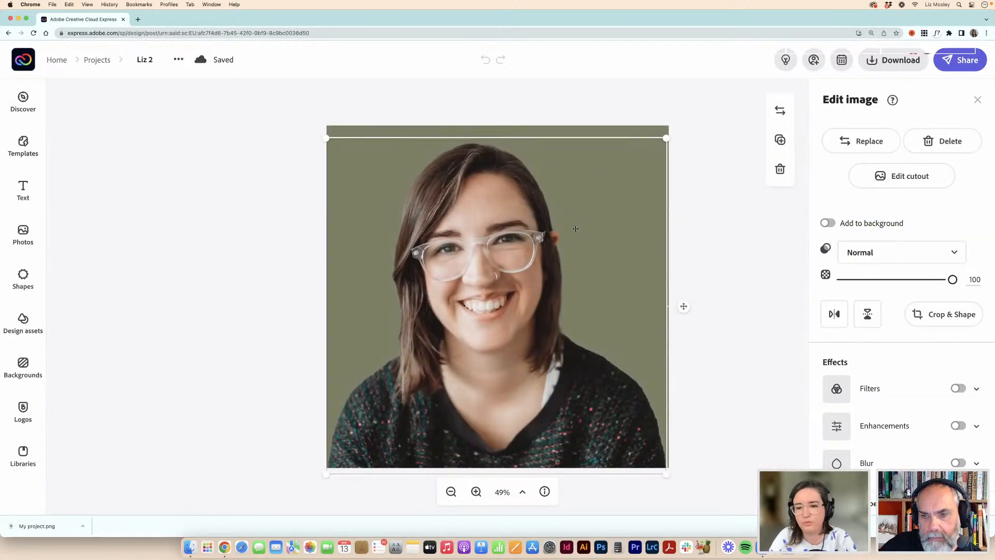
scroll(888, 382, down, 1)
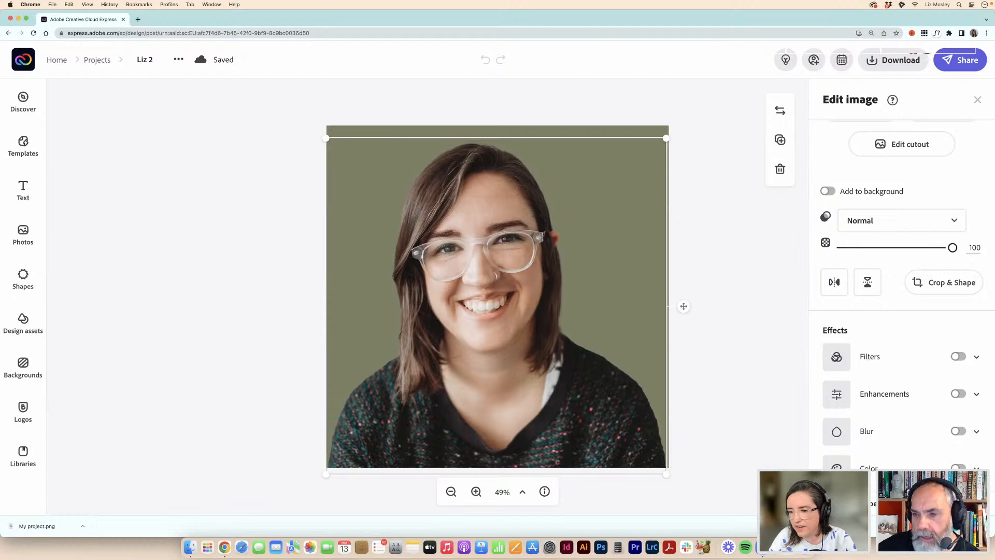
click(836, 358)
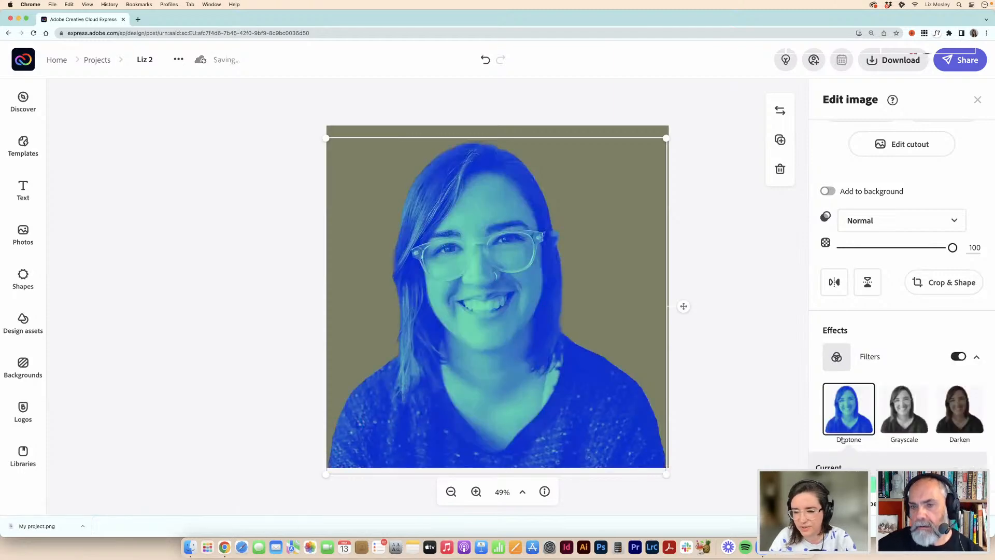
scroll(864, 423, down, 2)
scroll(864, 423, down, 2)
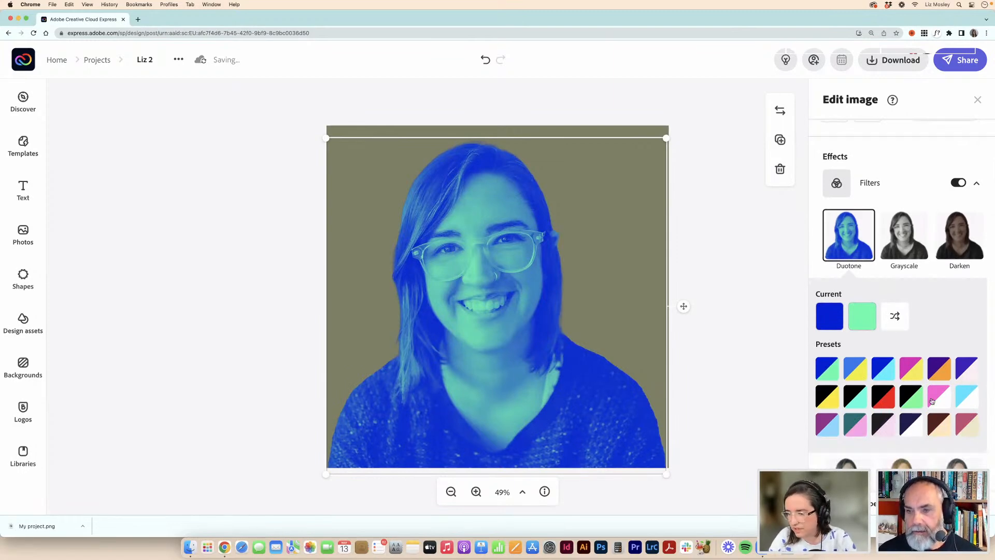
click(931, 400)
Set the duotone shadows to the brand's dark green #16332C and try brand highlight colours, ending on the off-white #F1EDE9
click(830, 319)
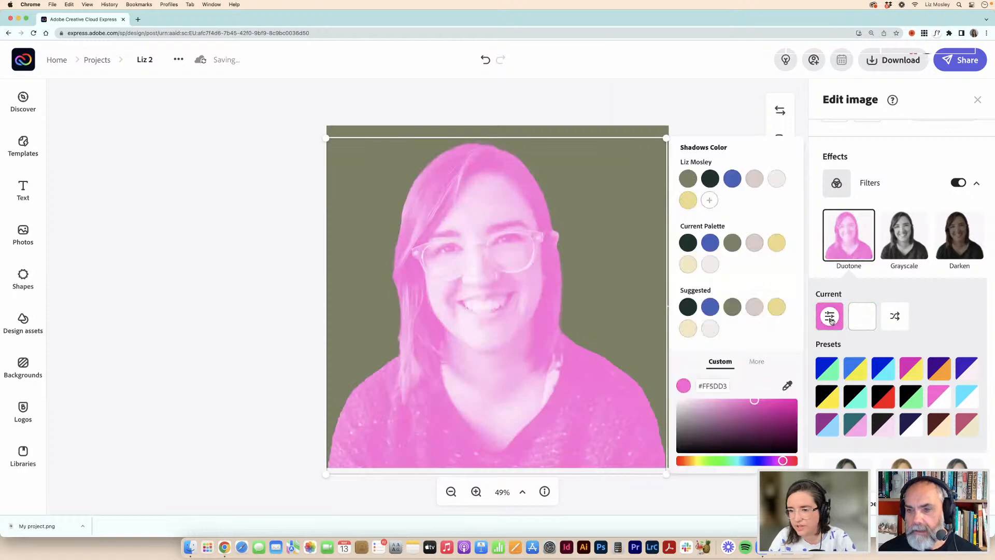
click(709, 179)
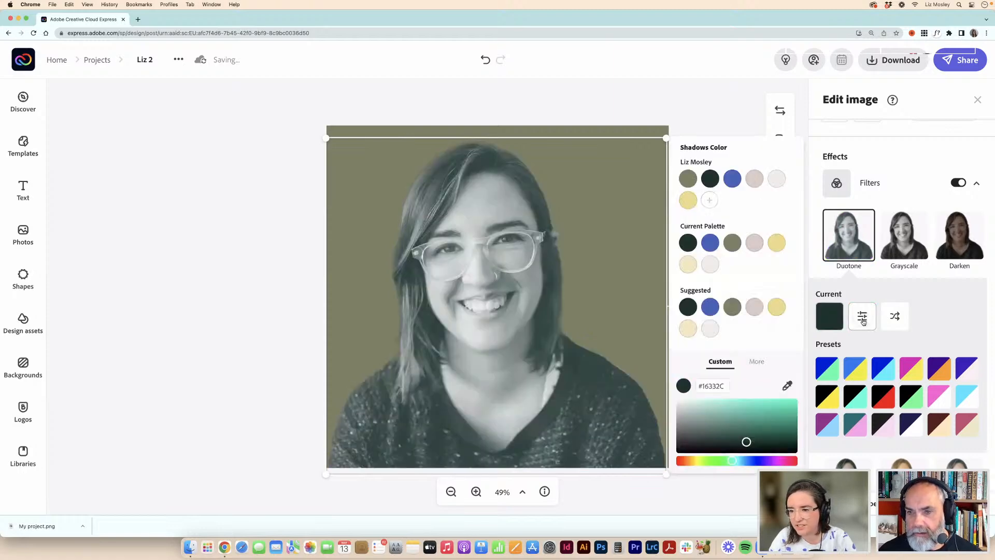
click(862, 316)
click(787, 182)
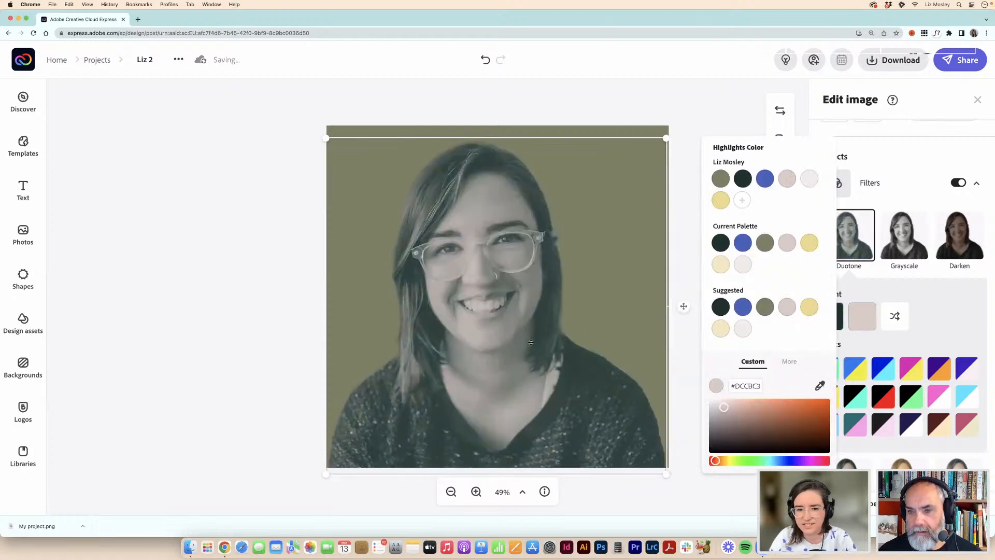
click(765, 180)
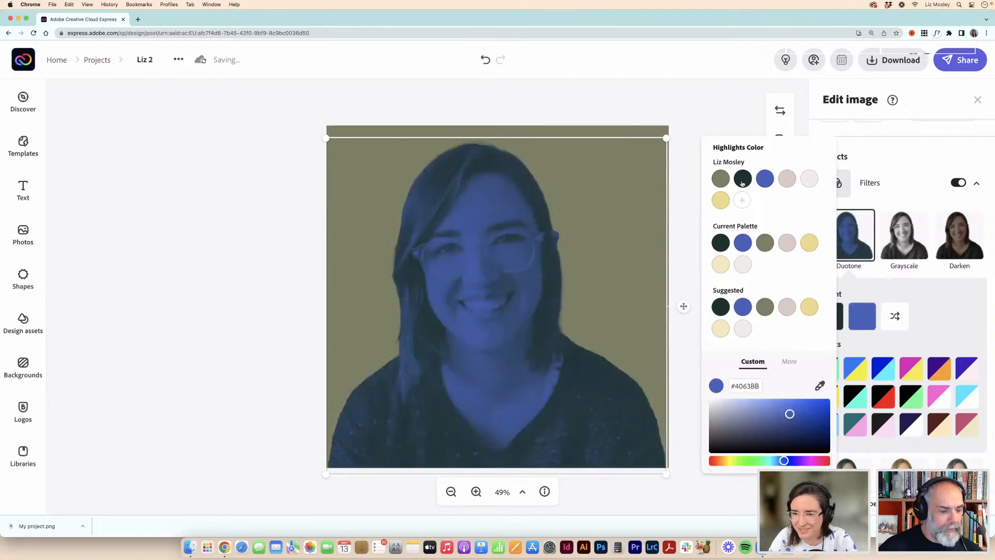
click(782, 181)
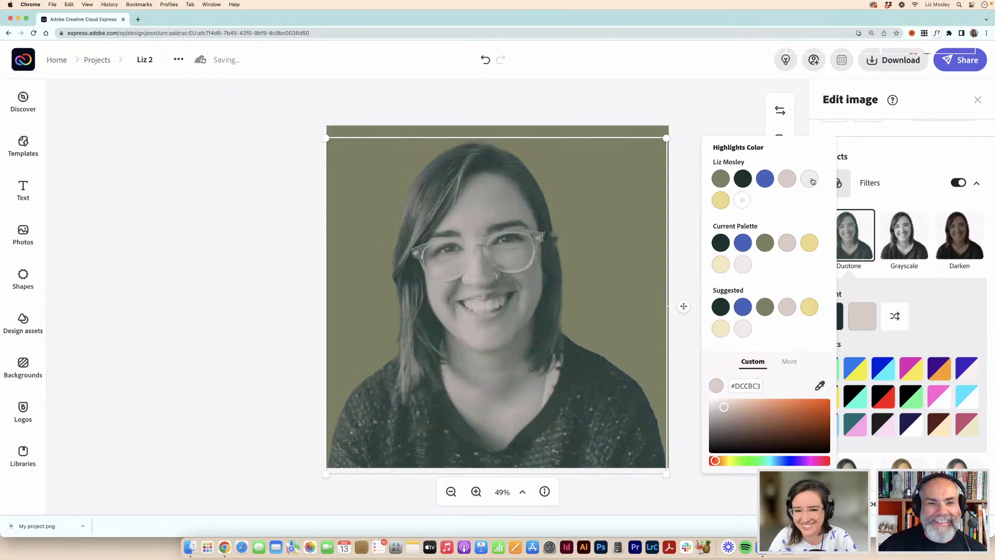
click(811, 181)
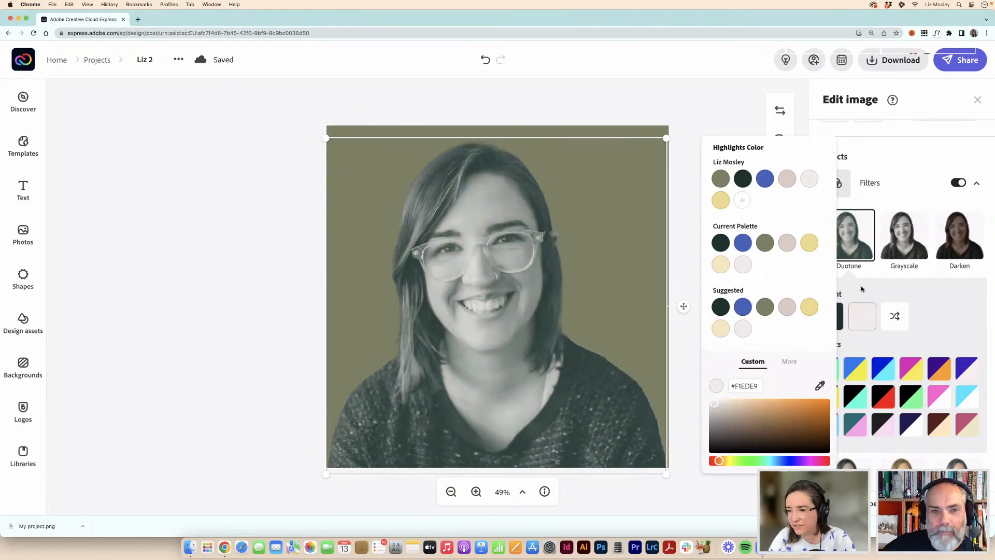
click(962, 315)
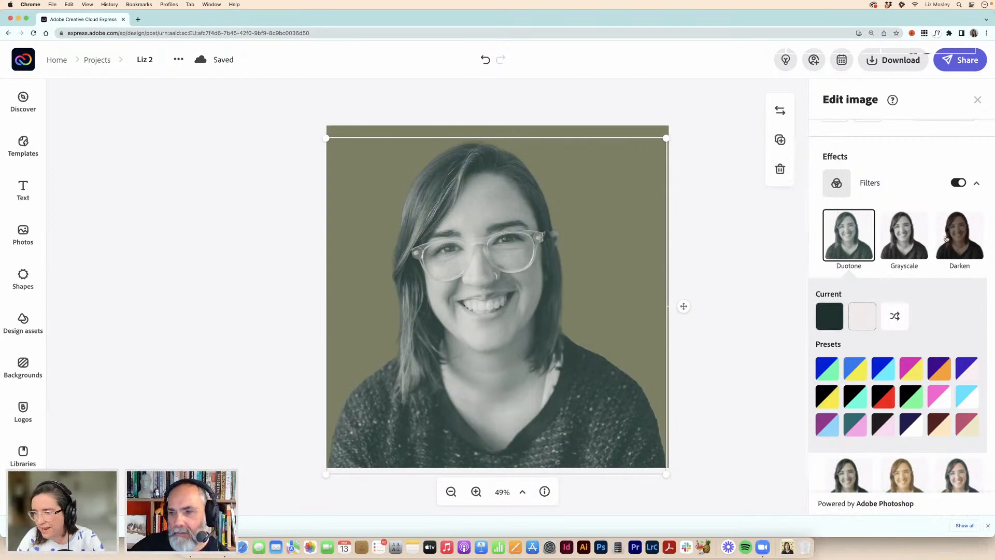
Try the Grayscale and Colorize filters on the headshot, finishing with the Multiply filter
click(904, 239)
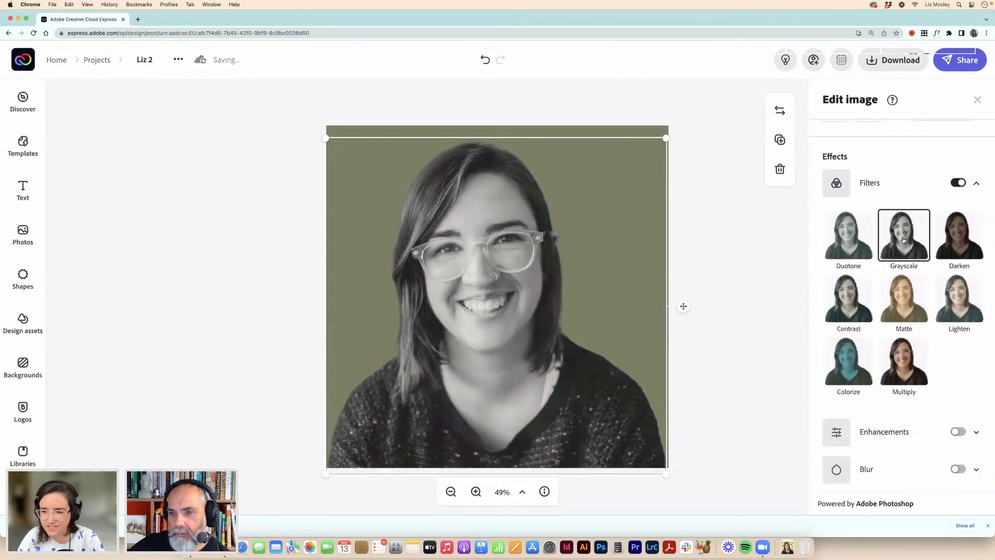
click(845, 360)
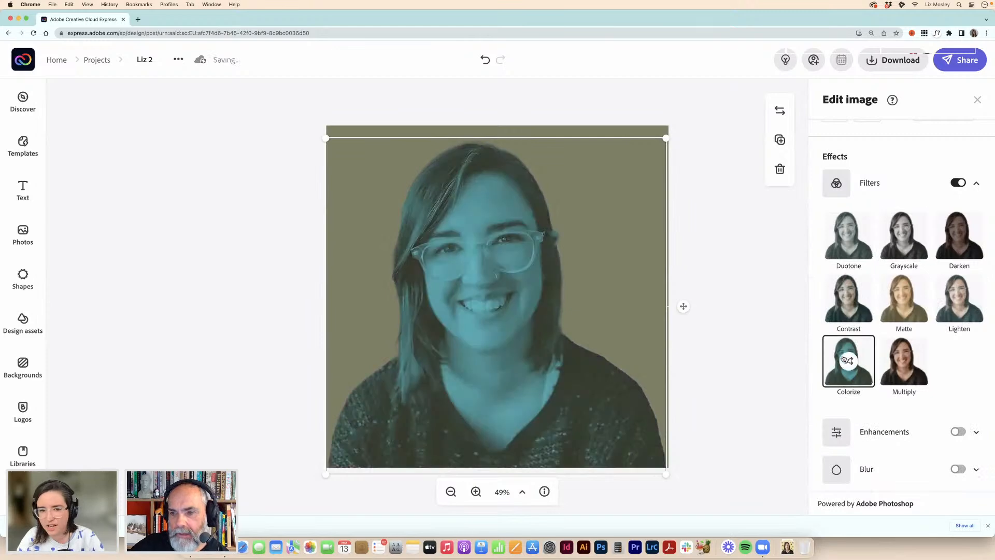
click(904, 358)
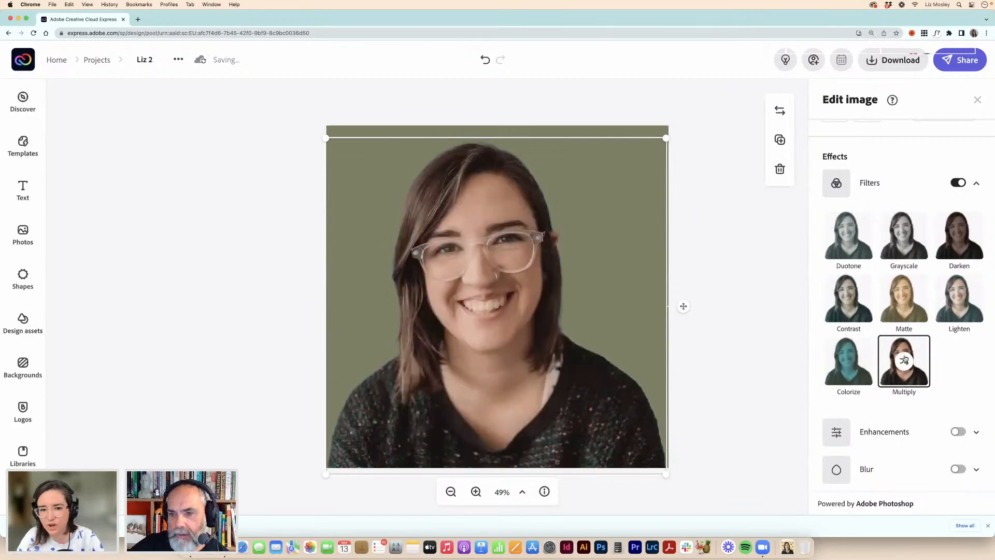
Enable the headshot's enhancements with contrast at 30 and review the available adjustments
scroll(884, 291, up, 1)
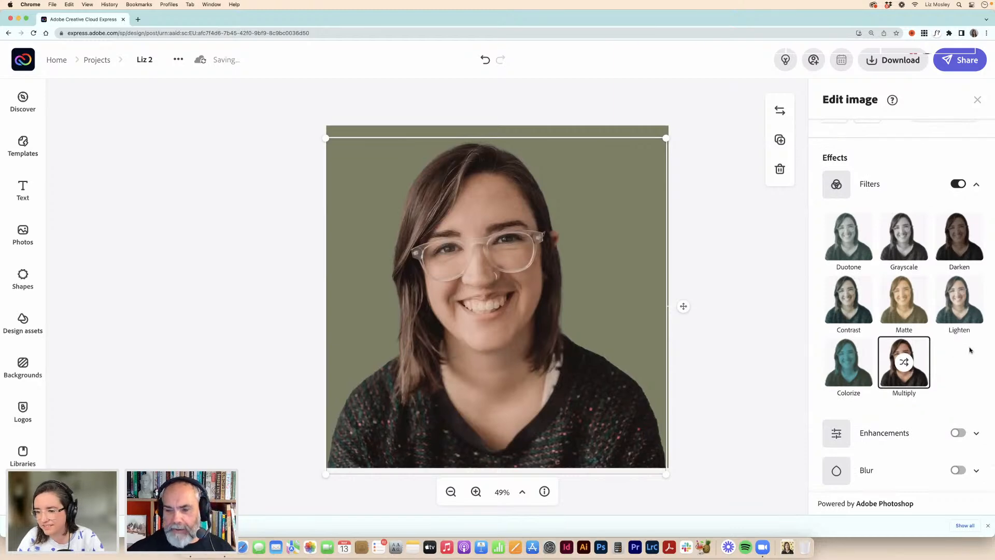
scroll(900, 424, down, 1)
click(891, 408)
scroll(894, 394, down, 5)
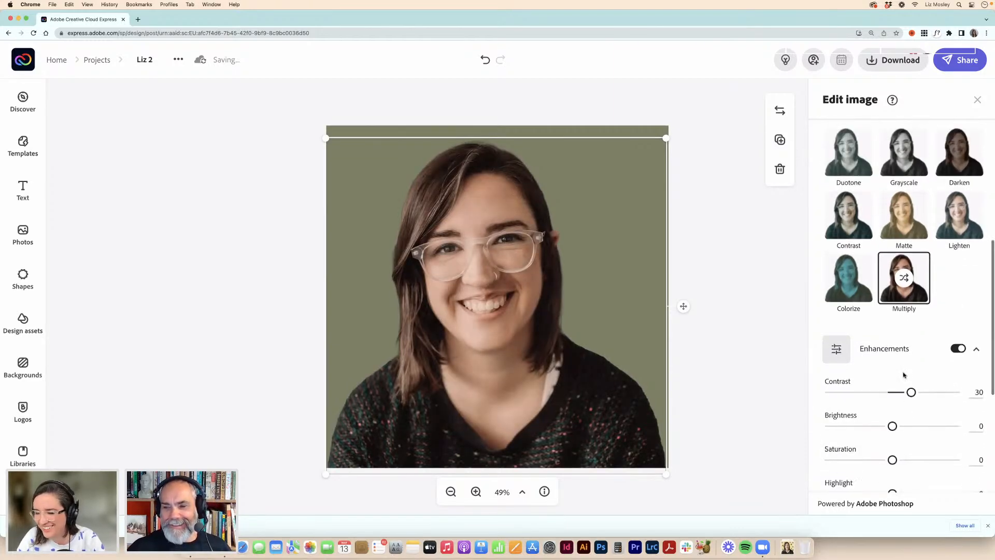
scroll(904, 375, down, 3)
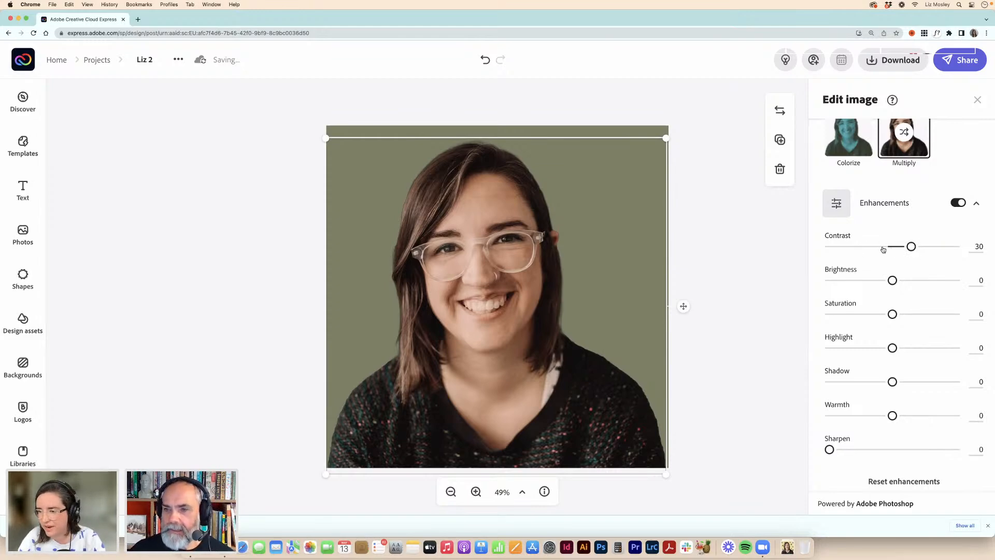
scroll(869, 283, down, 3)
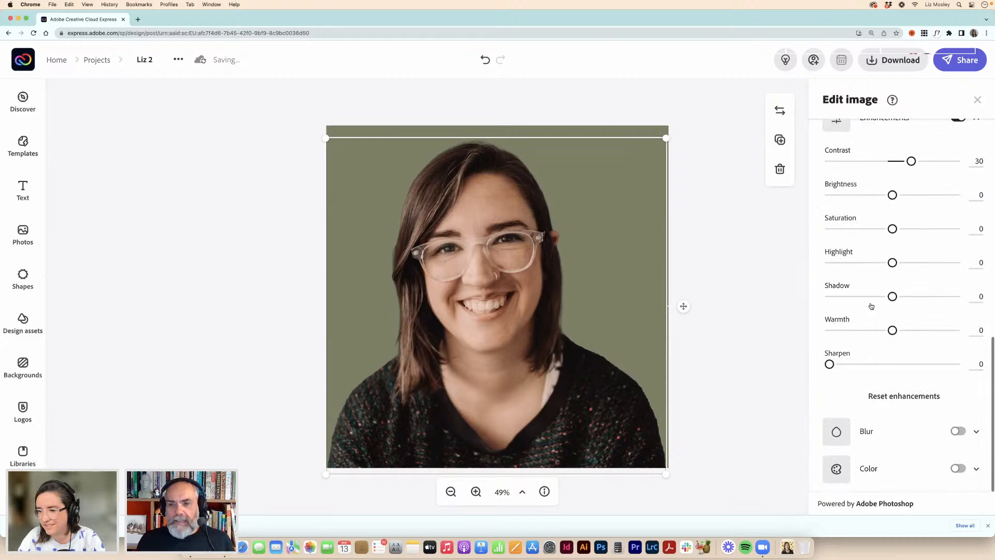
Try the Blur and Color effects on the headshot, undo the Color effect, switch Blur off and deselect the image
click(872, 432)
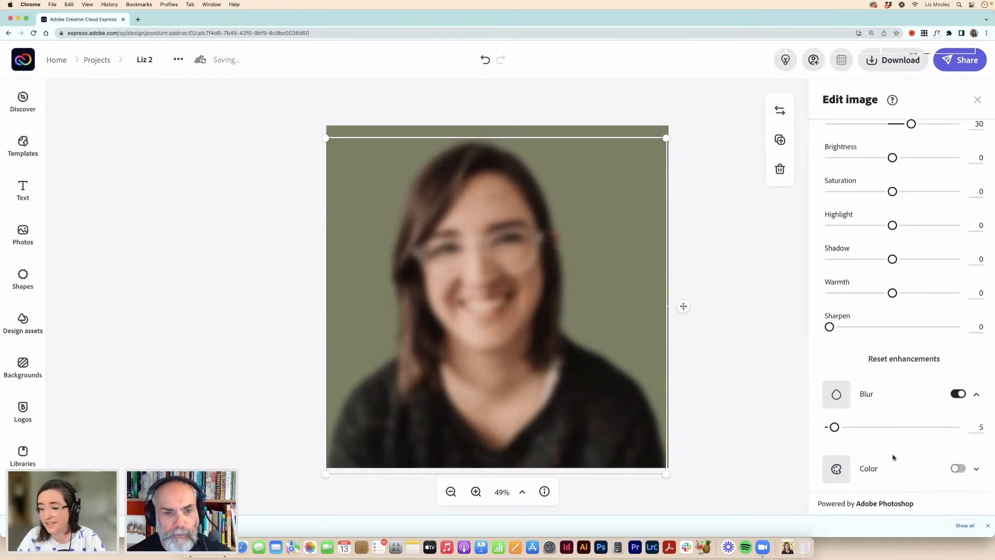
click(837, 472)
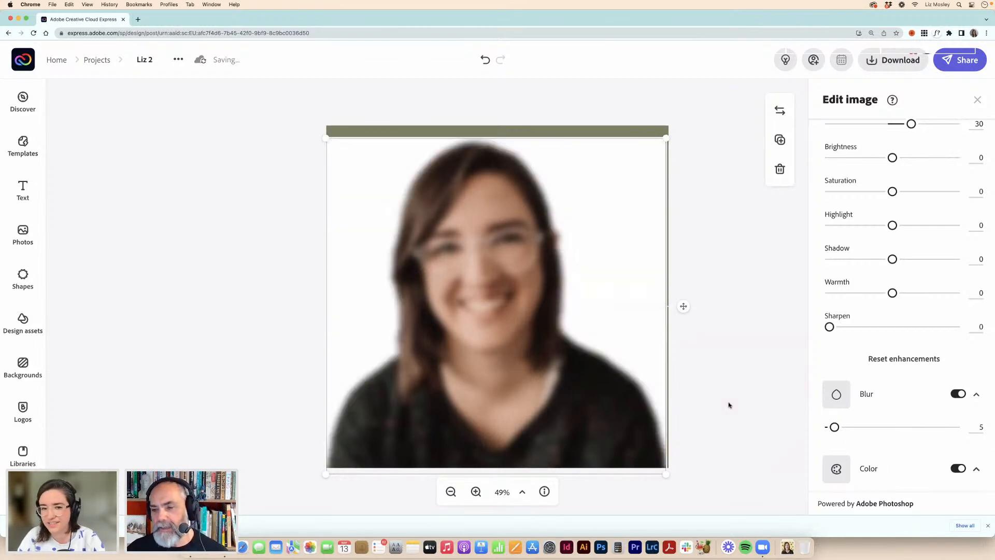
key(super+z)
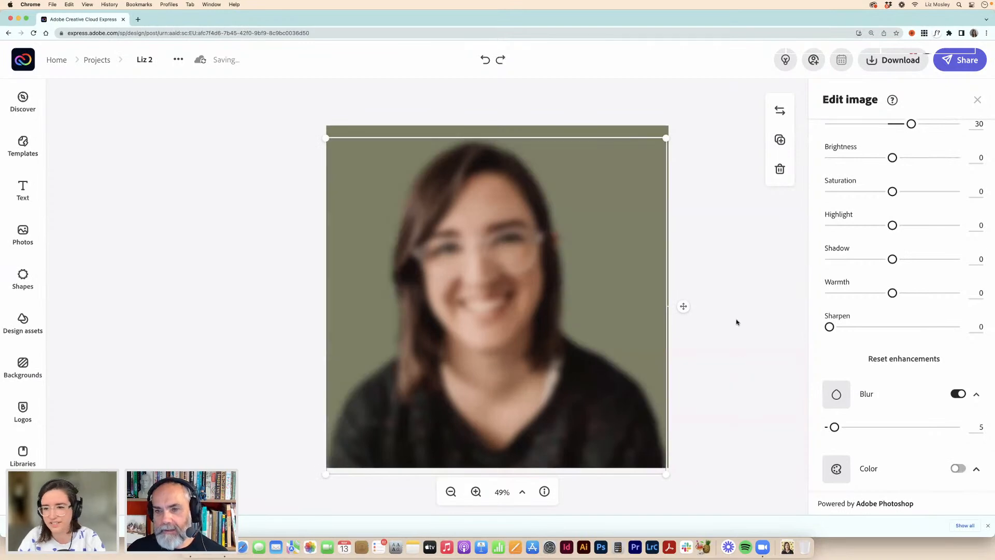
scroll(884, 270, up, 3)
scroll(887, 272, down, 3)
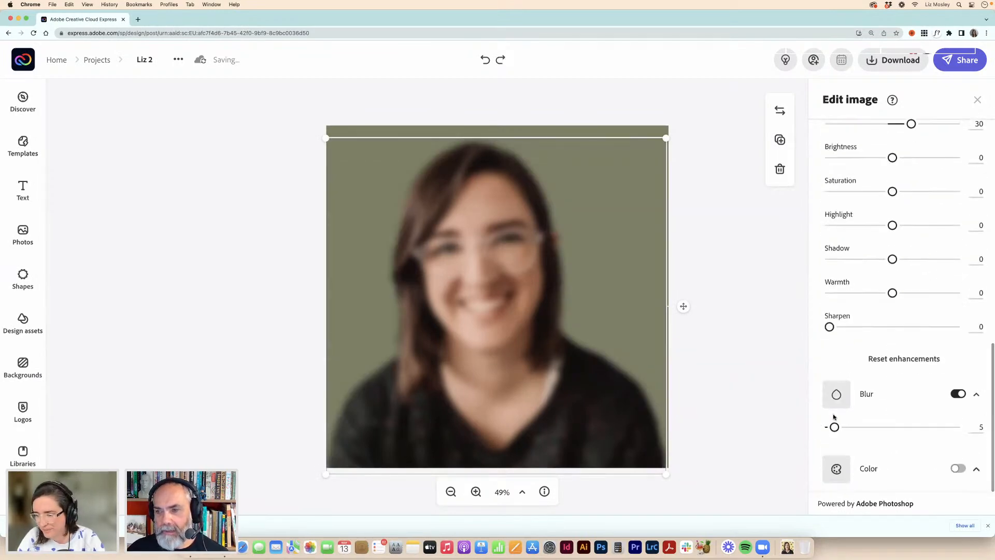
click(955, 395)
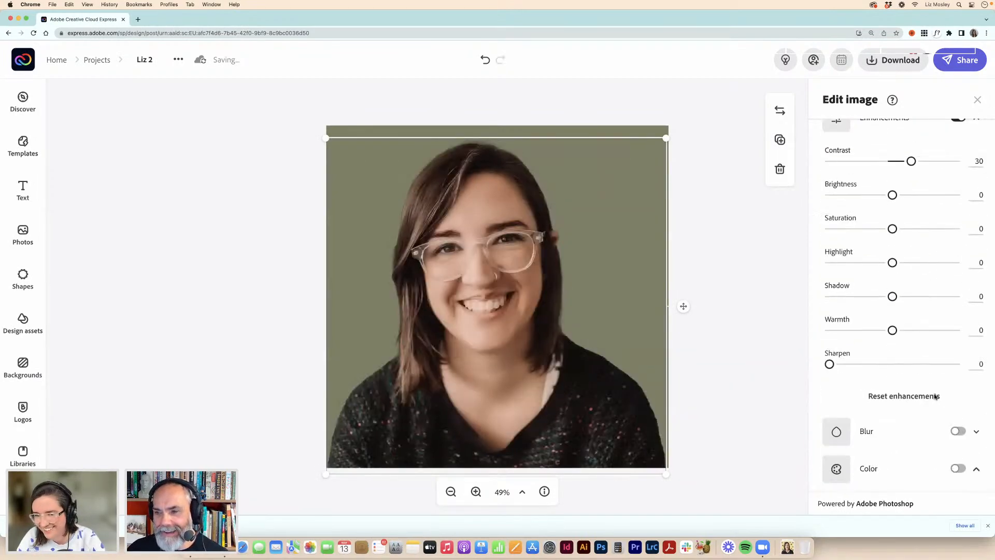
scroll(860, 250, up, 5)
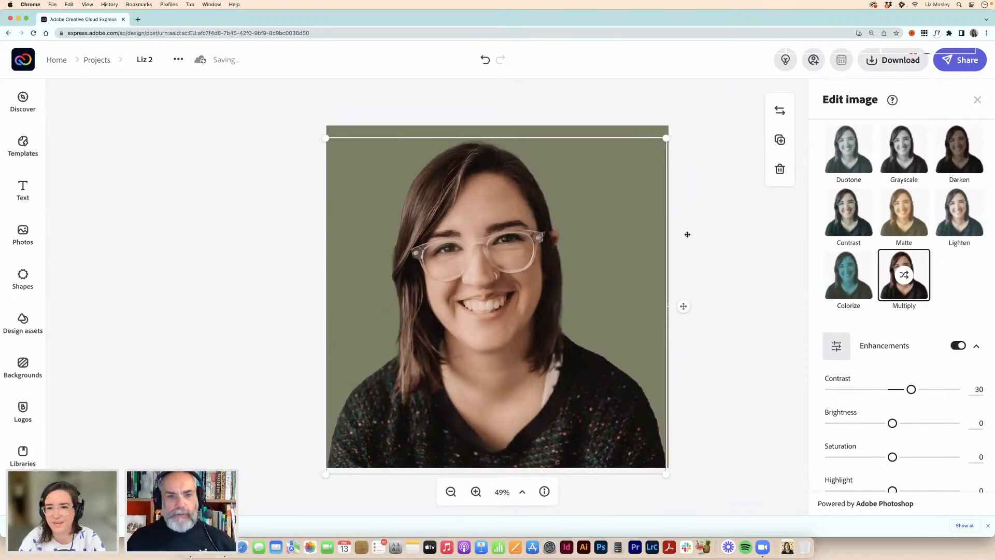
click(687, 237)
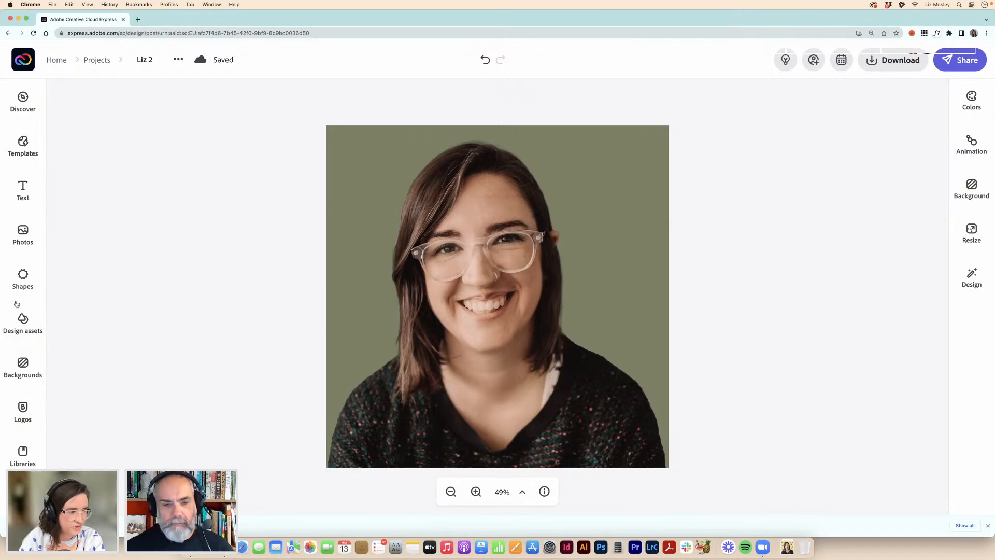
Browse the stock photo categories and select the post's olive green background
click(27, 241)
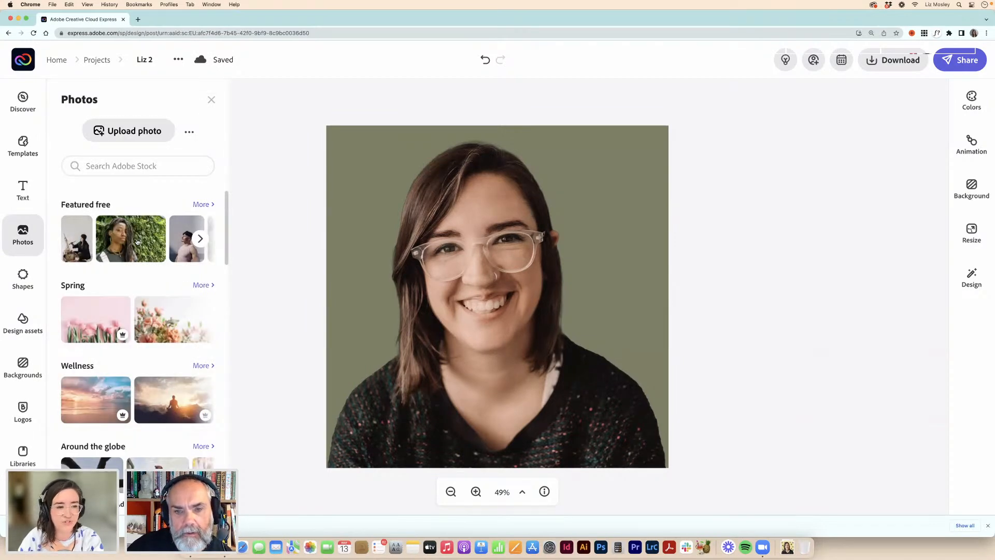
scroll(137, 241, down, 5)
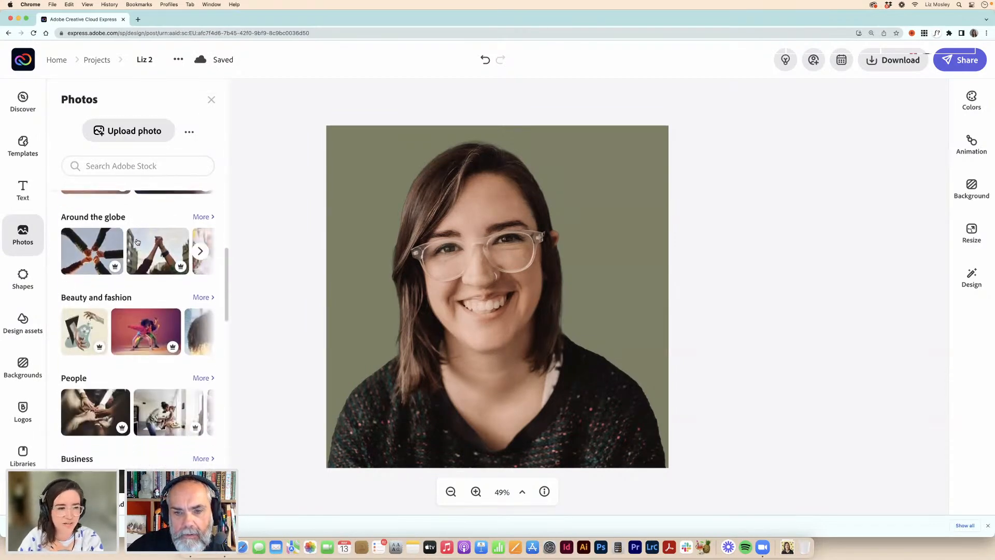
scroll(137, 241, up, 6)
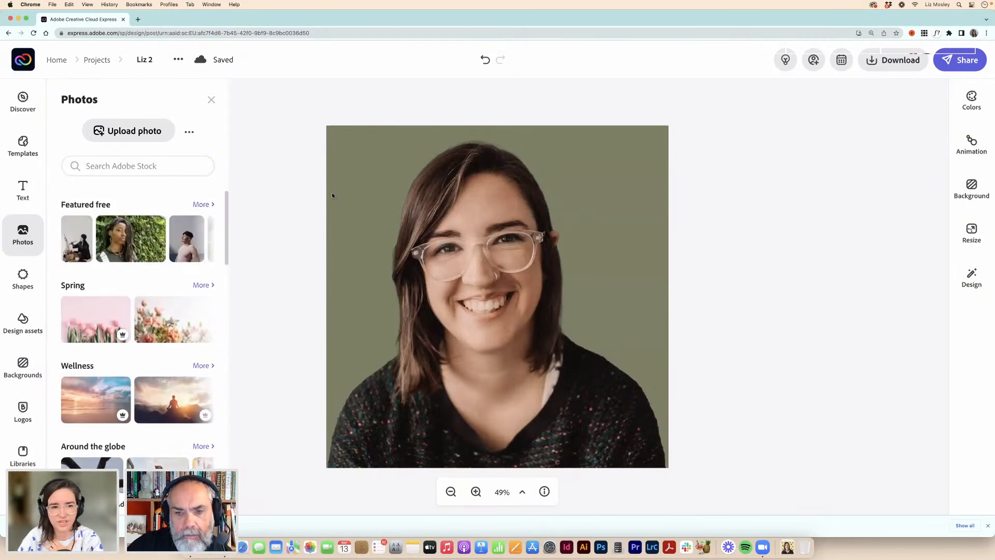
click(335, 132)
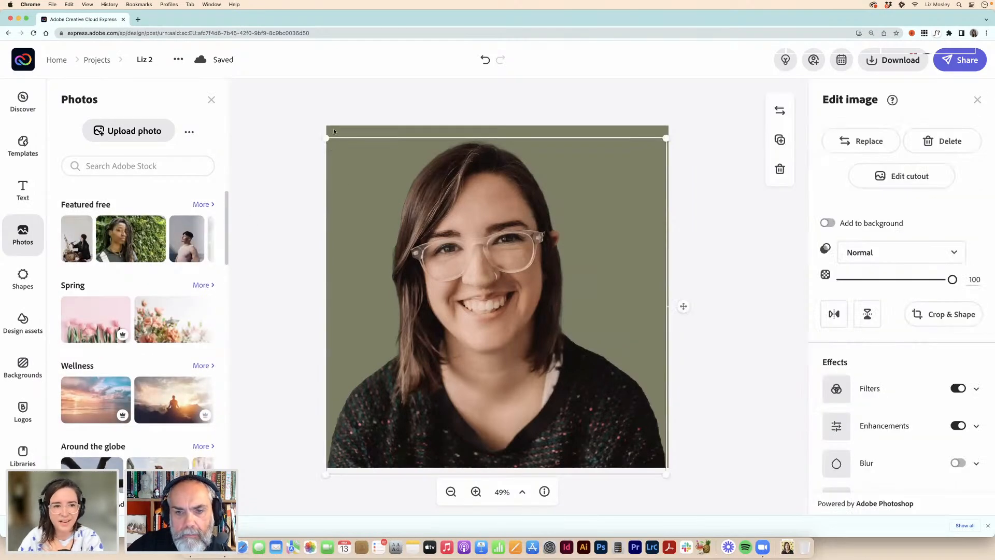
click(341, 130)
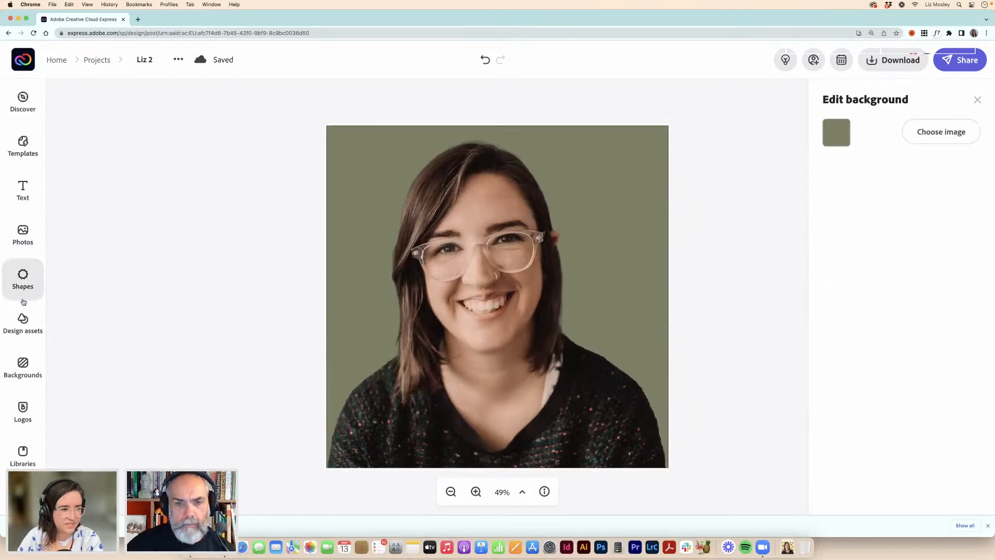
Search the stock photos for "stationery" and add the yellow one with the blank notepad to the post
click(22, 235)
scroll(118, 193, down, 1)
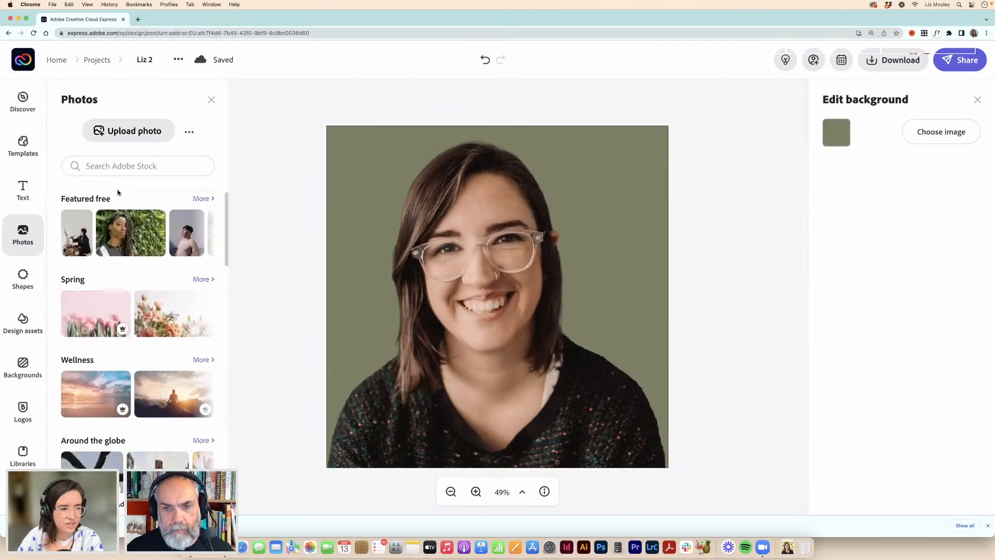
click(109, 169)
text(stationery)
key(Return)
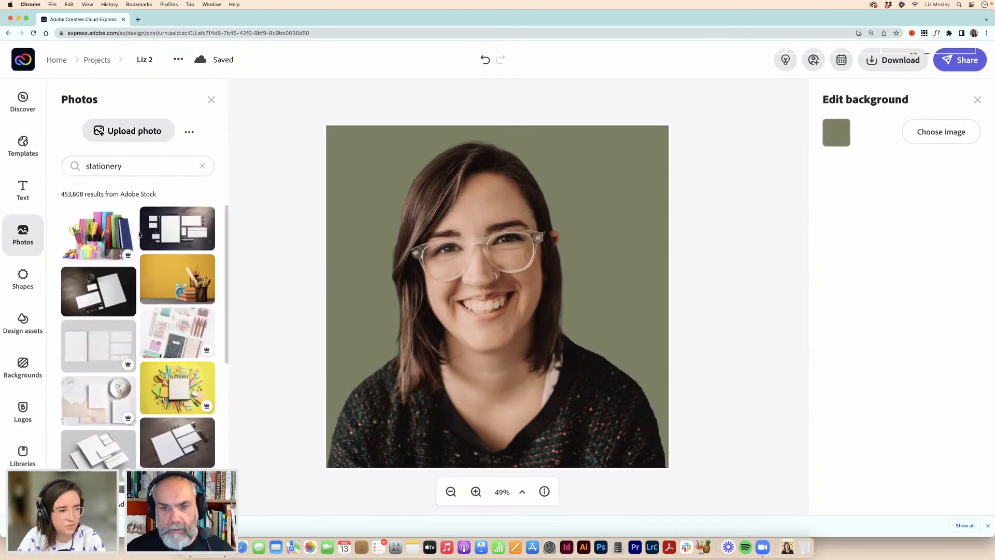
scroll(191, 291, down, 5)
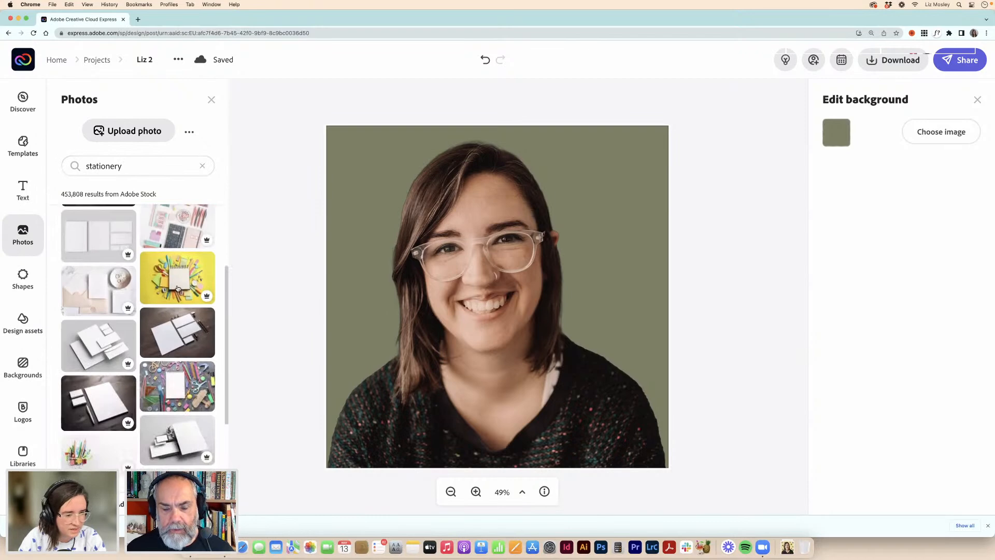
click(174, 257)
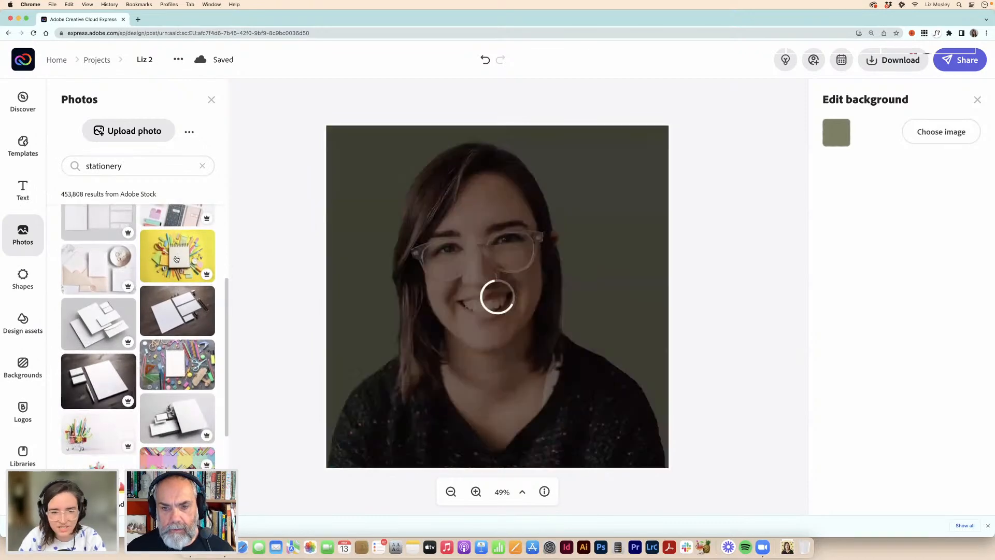
Enlarge the yellow stationery photo and position it to cover the whole canvas
drag(529, 197, 425, 192)
drag(463, 220, 832, 479)
drag(585, 280, 515, 279)
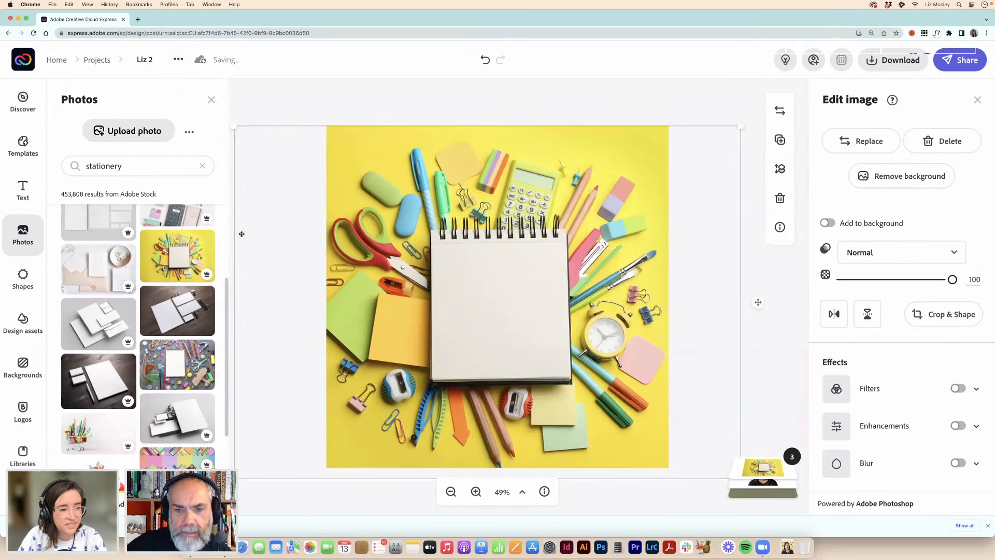
Move the yellow stationery photo behind the headshot in the layer order, shift it slightly left on the canvas and deselect it
scroll(154, 319, down, 5)
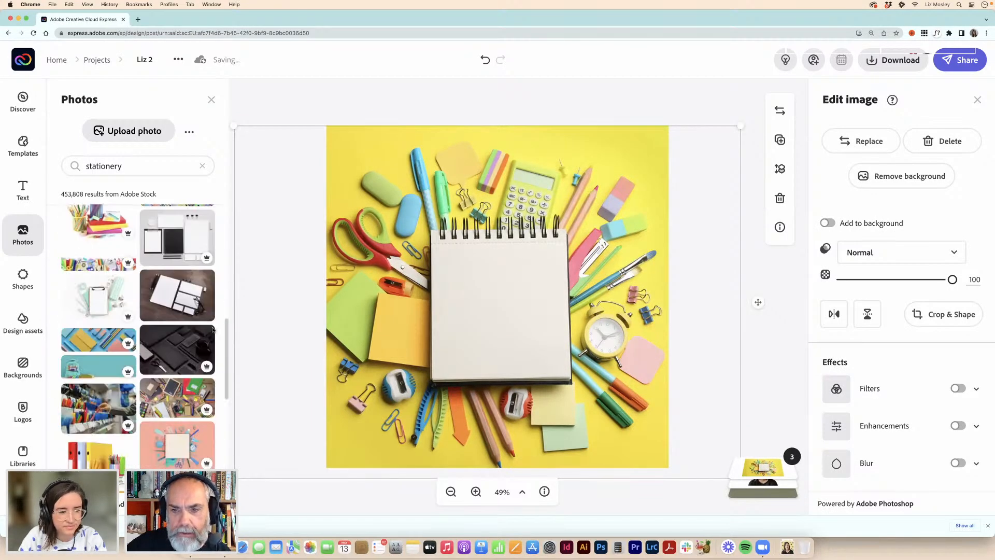
click(762, 497)
drag(745, 399, 758, 426)
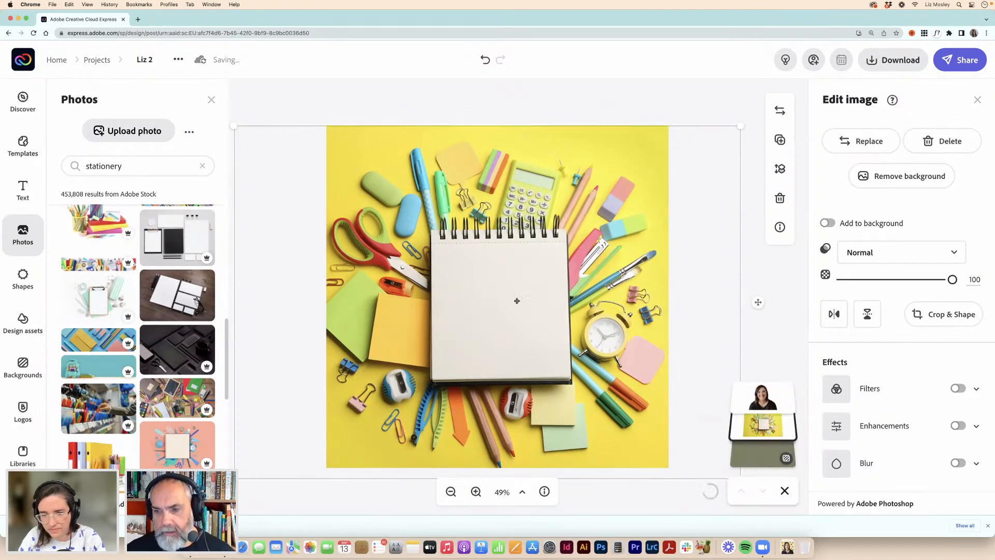
drag(668, 315, 656, 316)
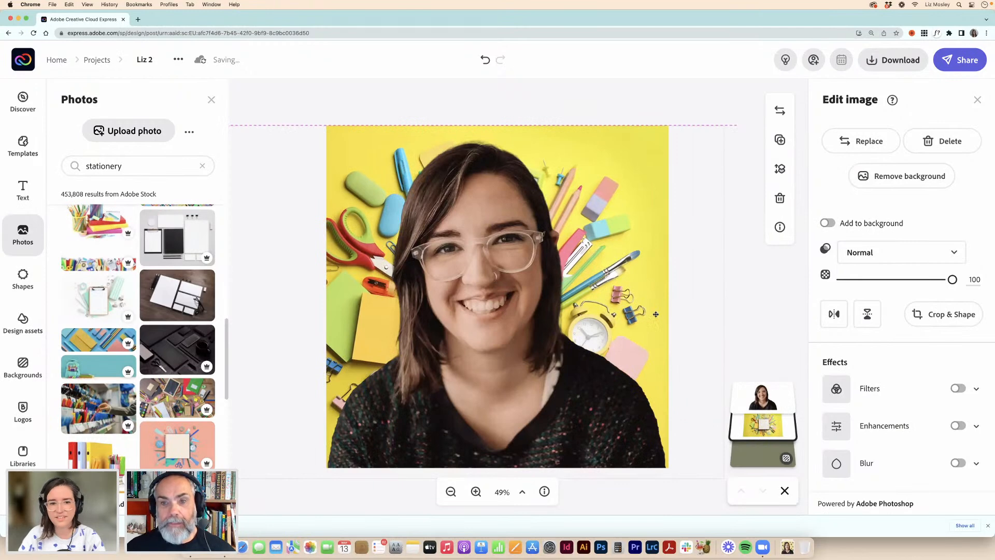
click(488, 104)
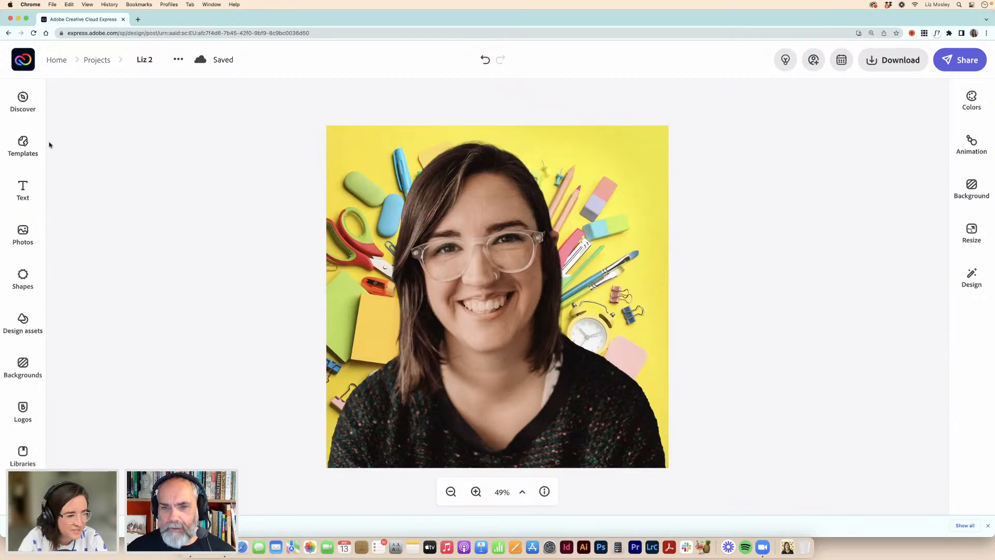
Return to the home page and look through the project types offered for a new project, from Instagram story to Invitation
click(56, 60)
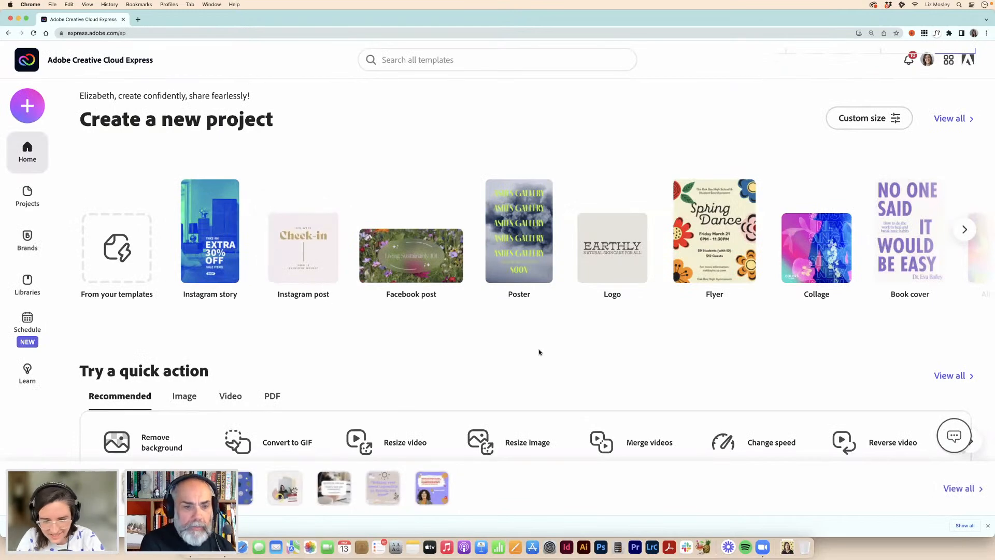
scroll(539, 352, down, 2)
scroll(539, 352, up, 2)
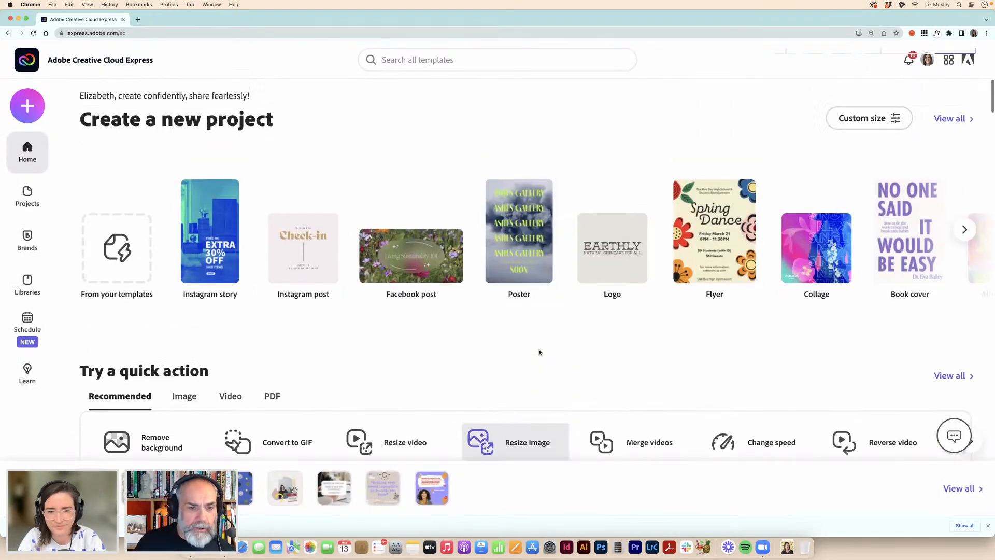
mouse_move(710, 263)
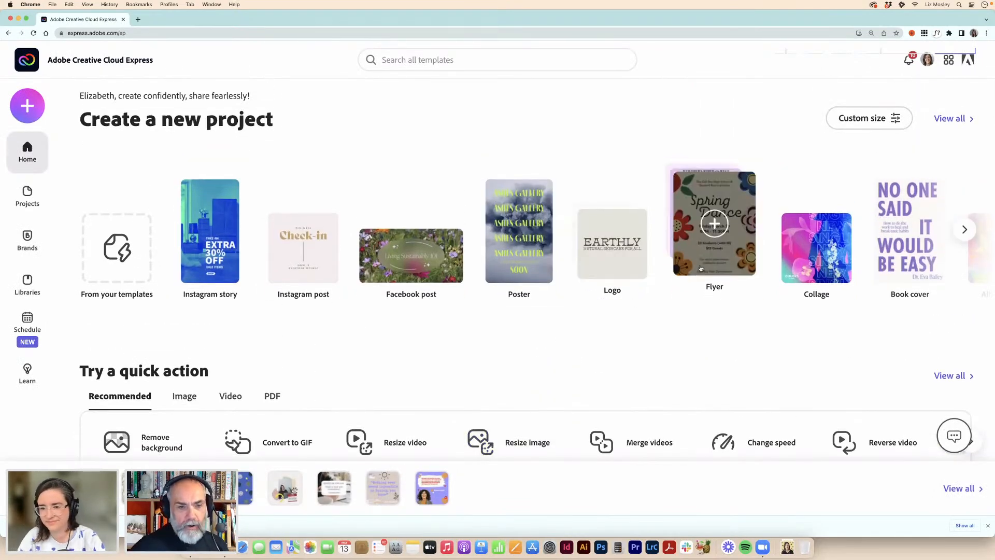
scroll(709, 263, right, 5)
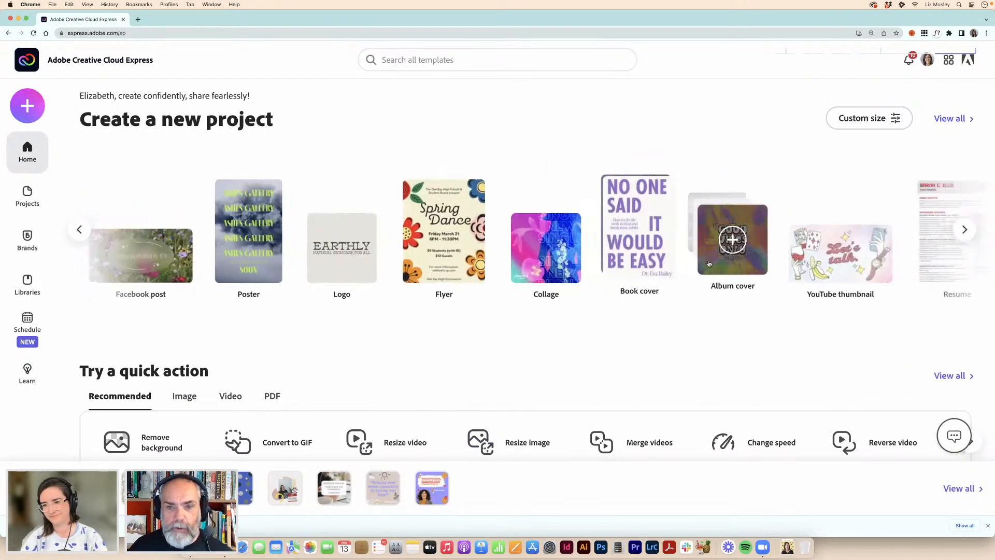
scroll(709, 264, right, 3)
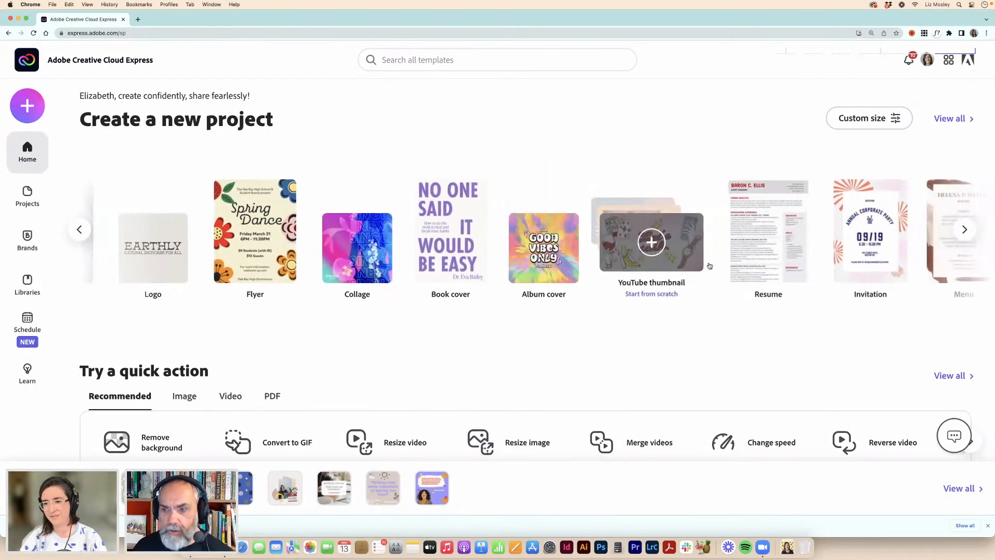
scroll(710, 264, right, 1)
scroll(710, 265, left, 2)
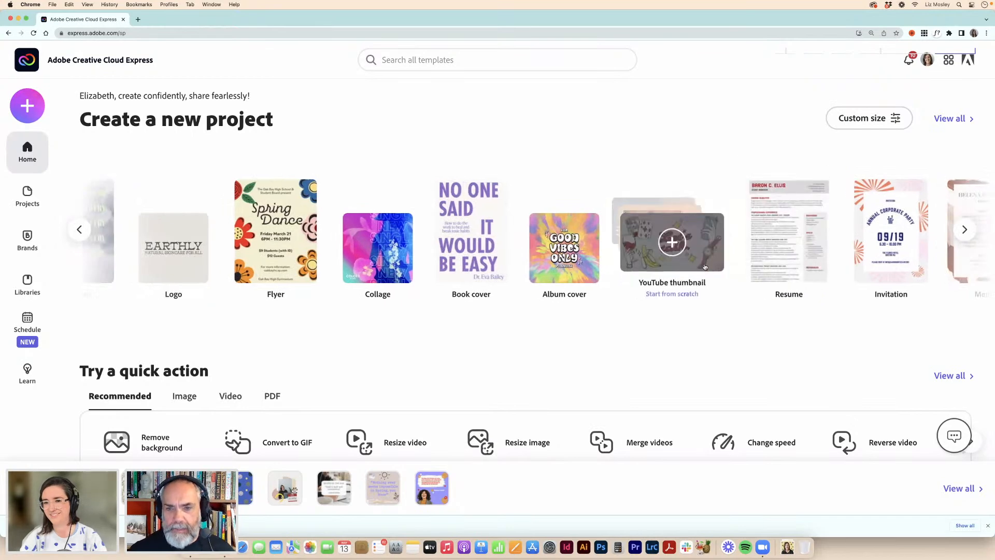
scroll(705, 266, left, 3)
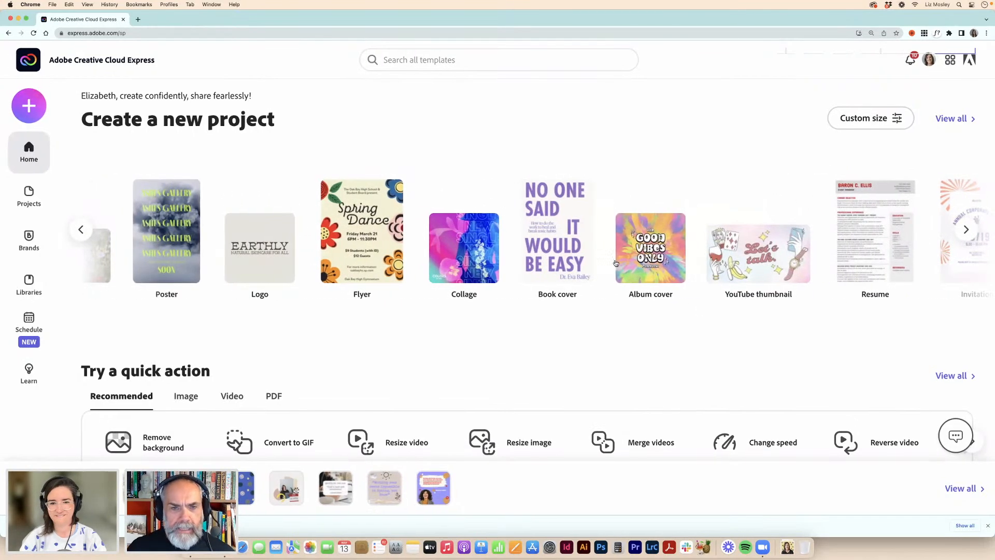
scroll(616, 263, left, 6)
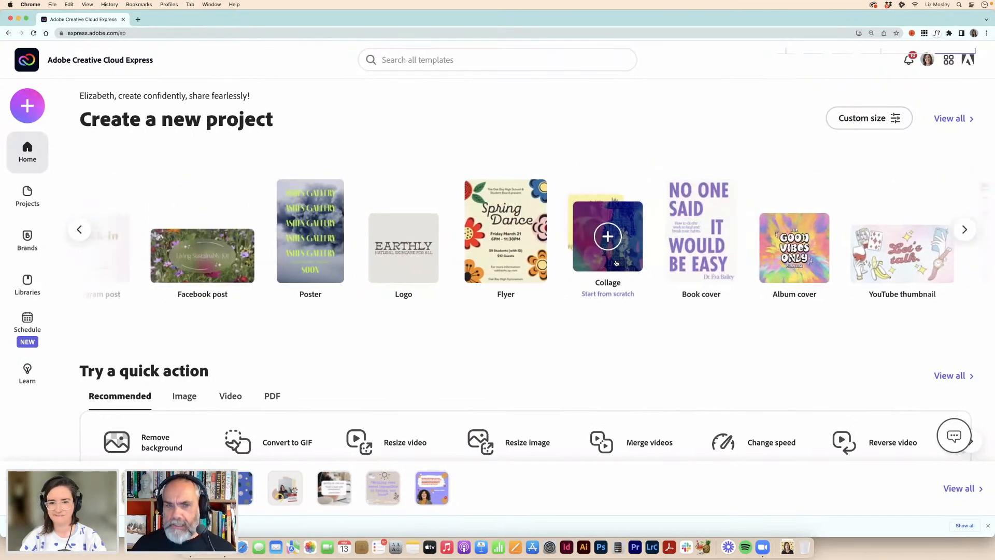
scroll(617, 264, left, 2)
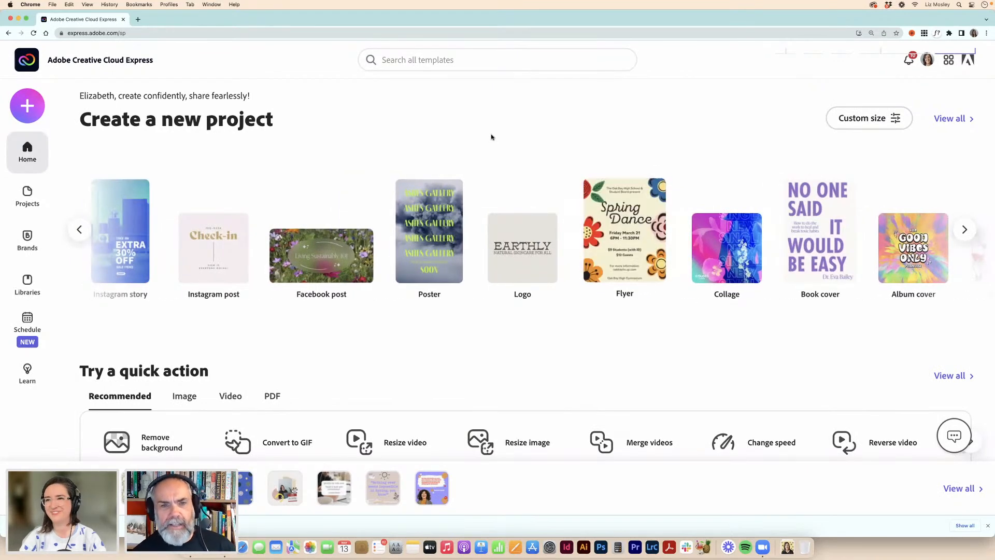
mouse_move(492, 194)
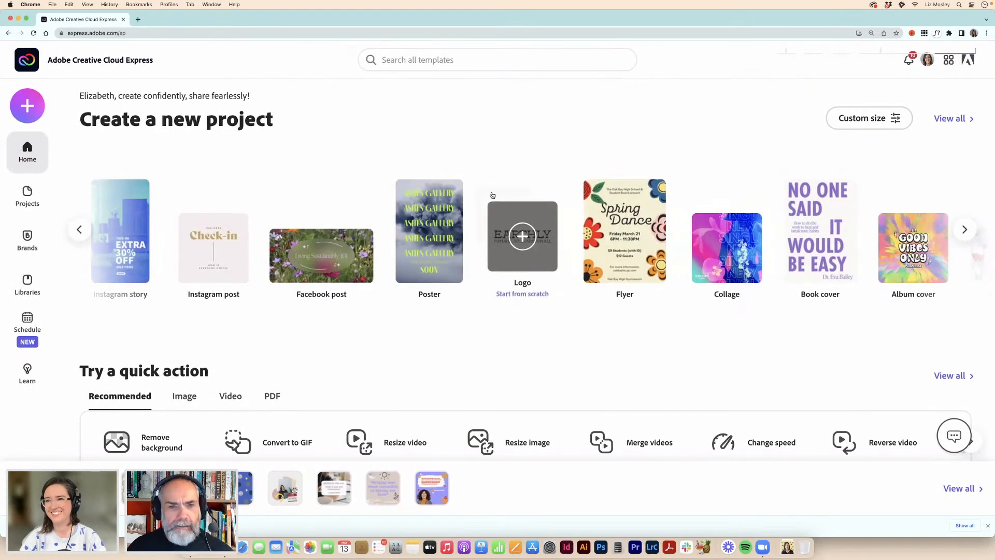
scroll(490, 212, left, 3)
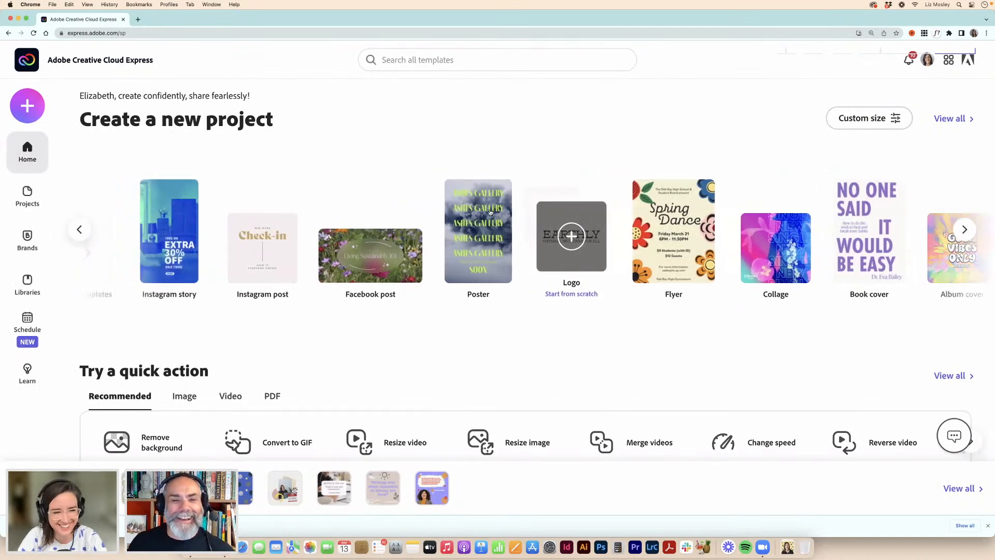